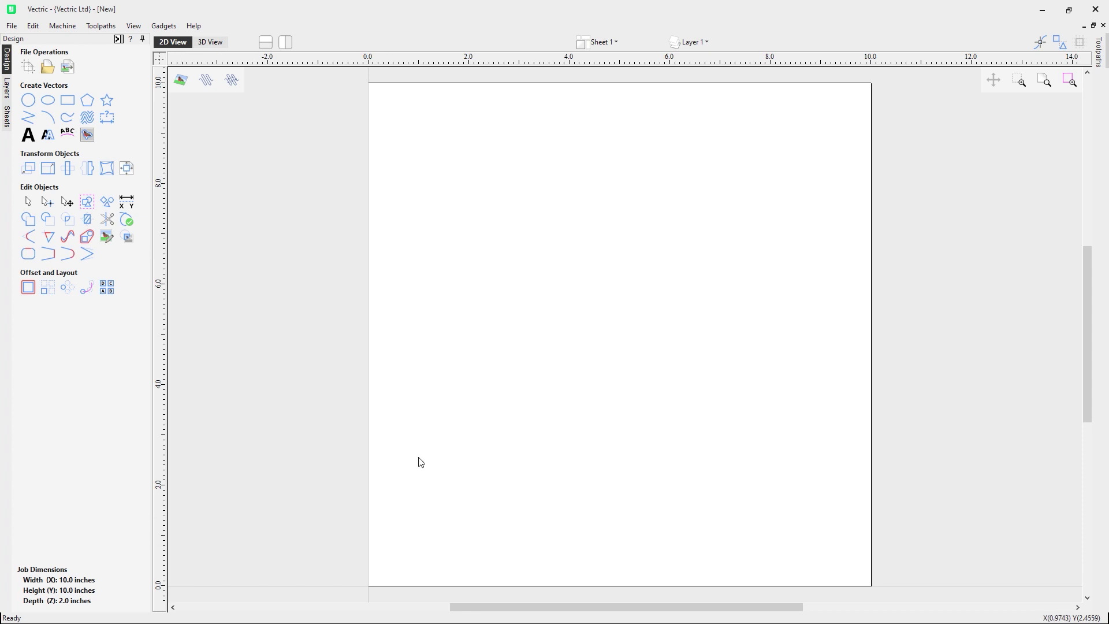
Step: Open the machine configuration management and examine the Desktop configuration's name, manufacturer, controller, width and height
left_click(63, 26)
left_click(87, 44)
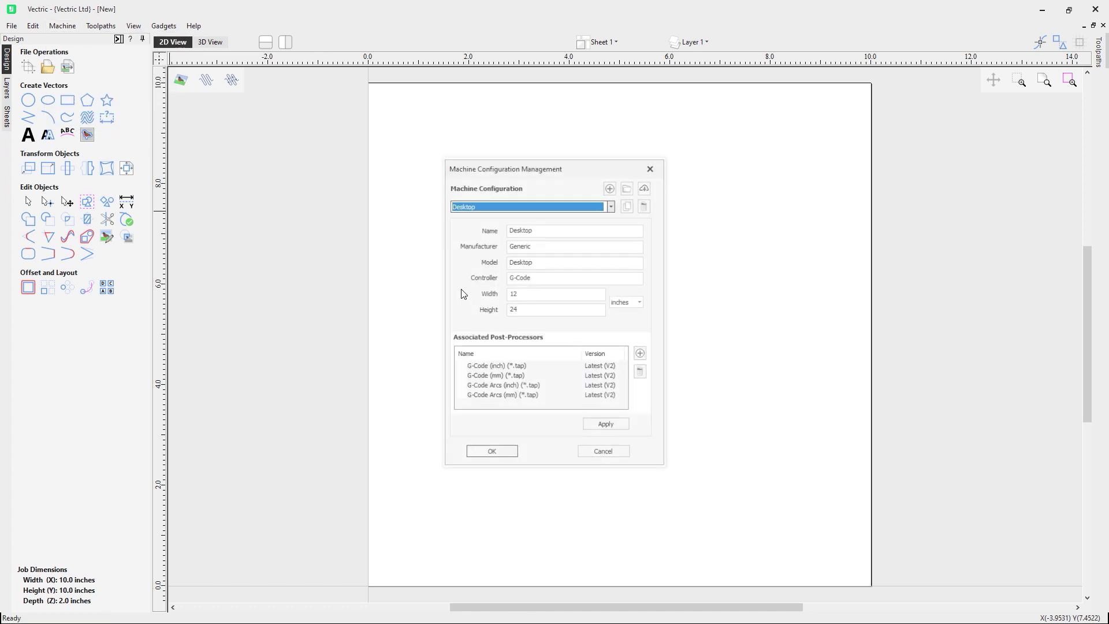
left_click(611, 206)
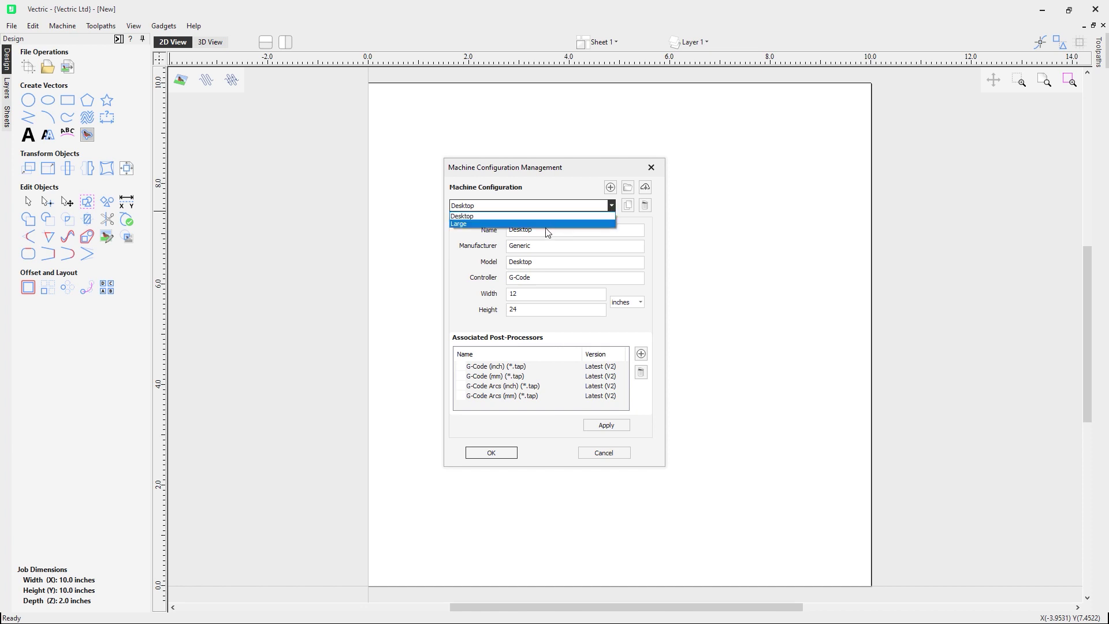
left_click(595, 223)
left_click(611, 205)
left_click(580, 217)
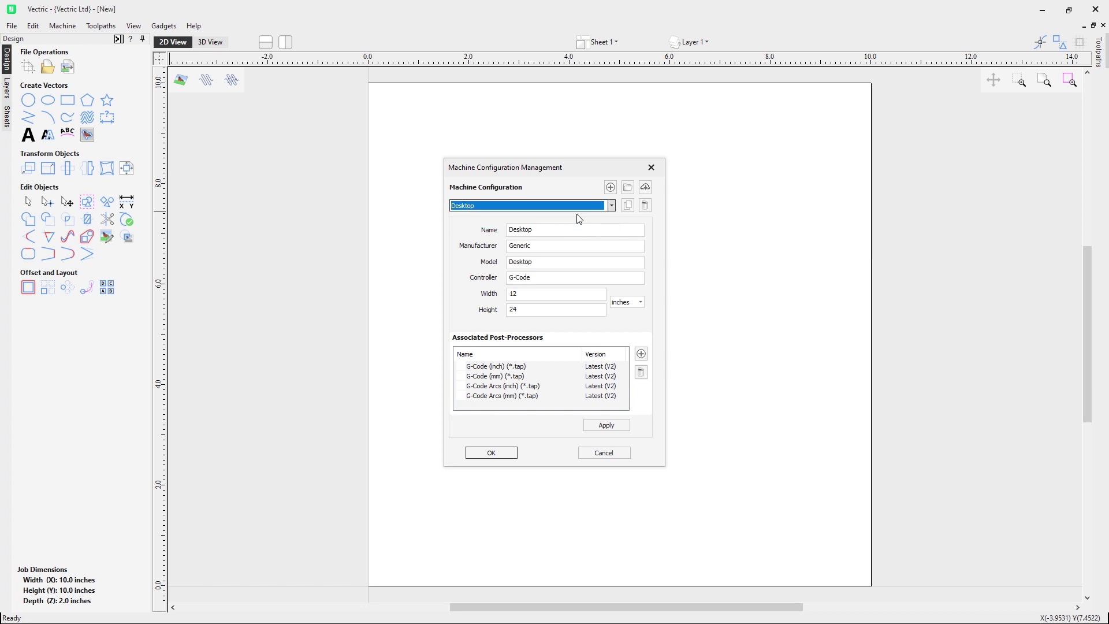
left_click(540, 229)
left_click(543, 246)
left_click(543, 280)
left_click(548, 295)
left_click(554, 310)
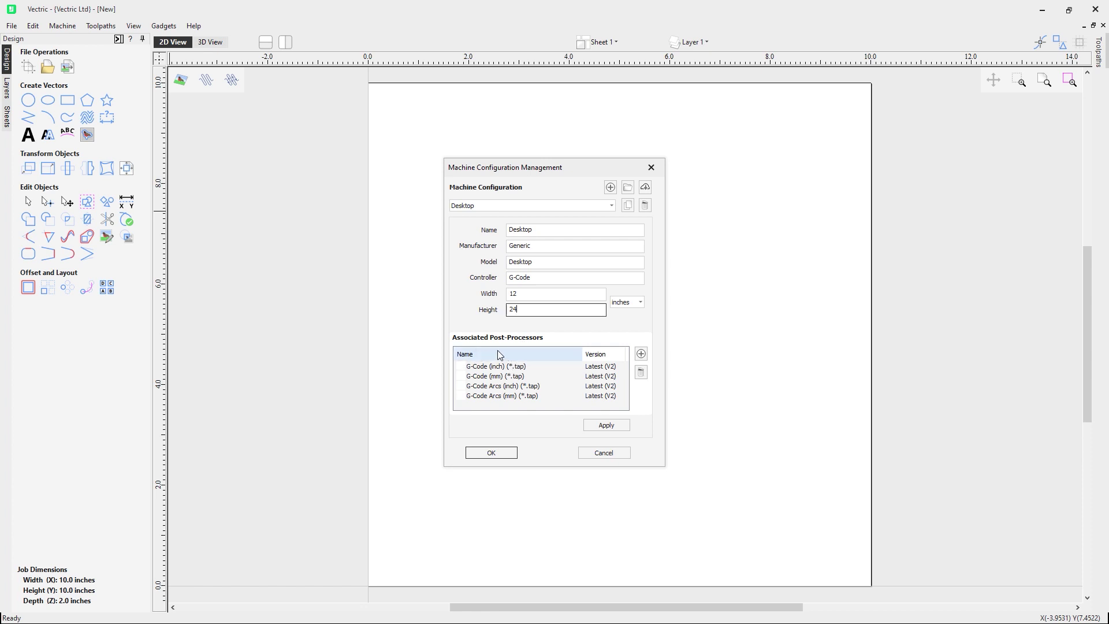
left_click(592, 209)
left_click(595, 216)
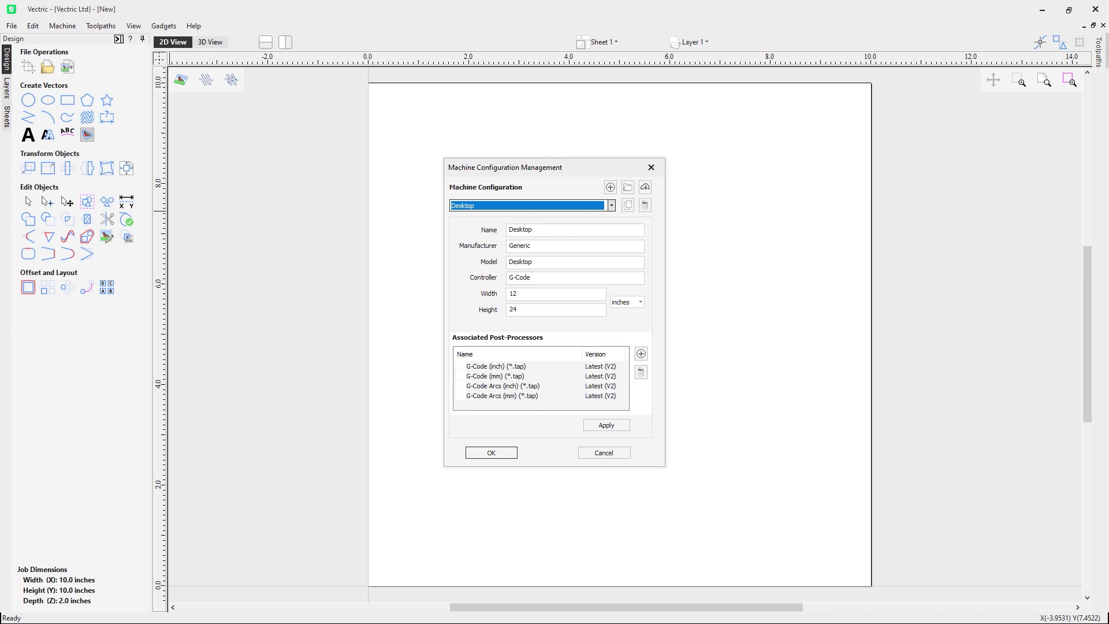
Step: Switch to the Large machine configuration and examine its model and dimensions
left_click(555, 205)
left_click(553, 224)
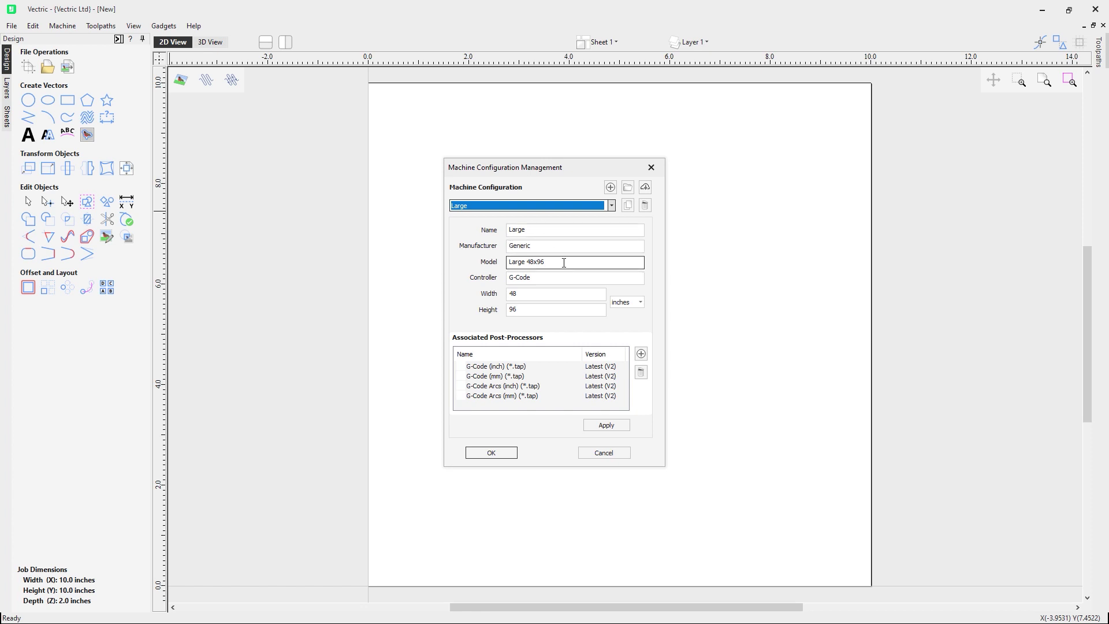
left_click(552, 310)
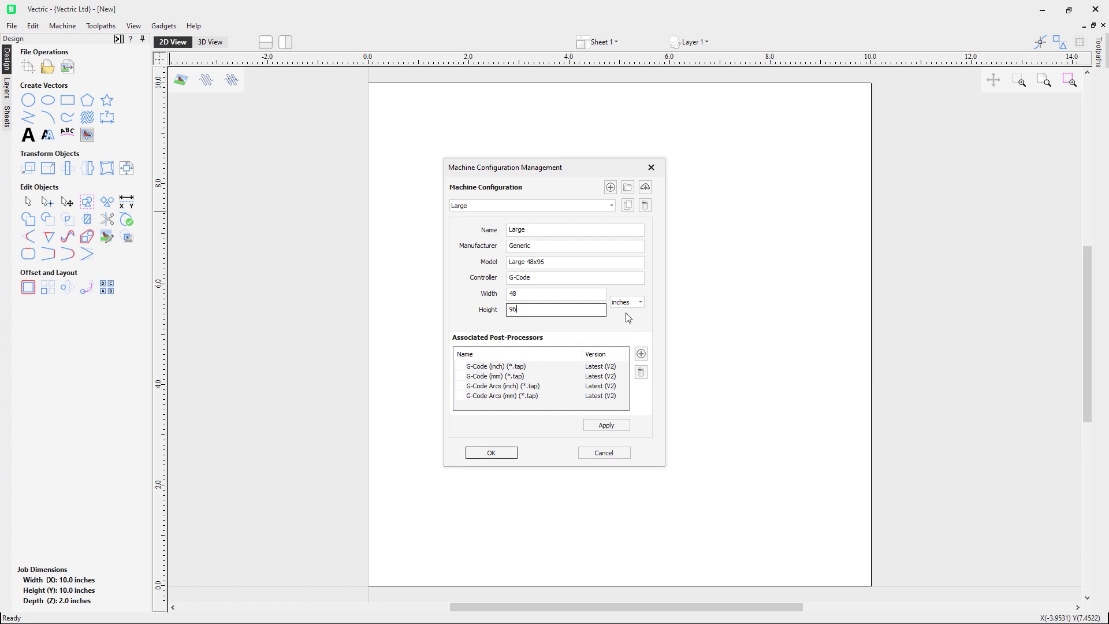
Step: Add a new machine configuration and name it Shop Machine
left_click(611, 188)
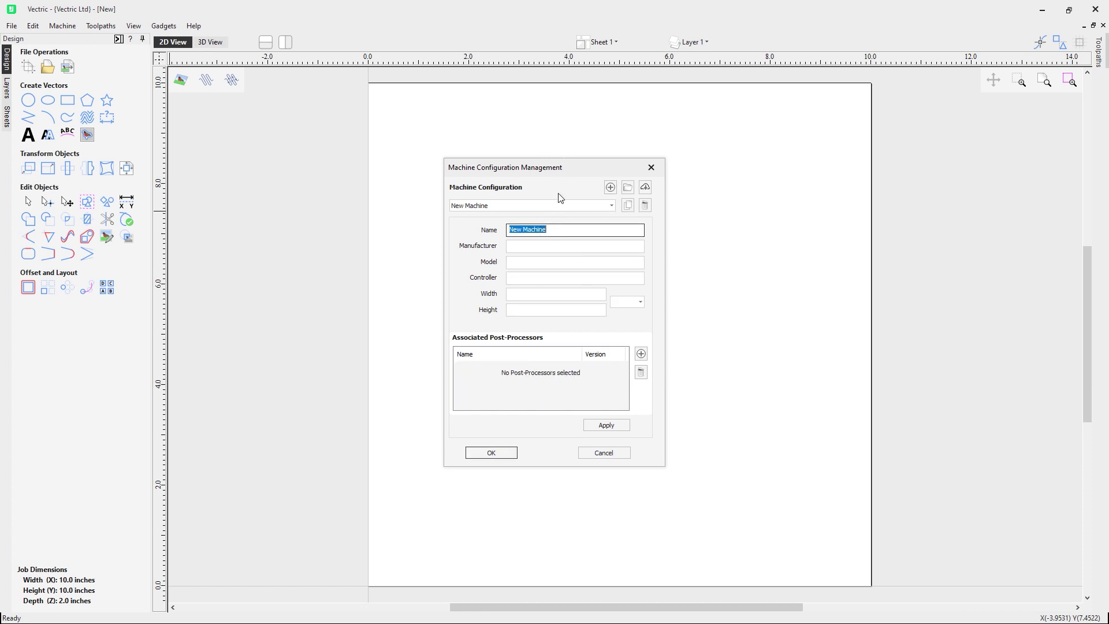
left_click(521, 229)
key("BackSpace")
key("BackSpace")
key("BackSpace")
key("BackSpace")
type("Shop")
Step: Set the new machine's manufacturer to Custom, its model to 1 and its controller to G-Code
left_click(525, 249)
type("Custom")
left_click(543, 263)
type("1")
left_click(539, 283)
type("G")
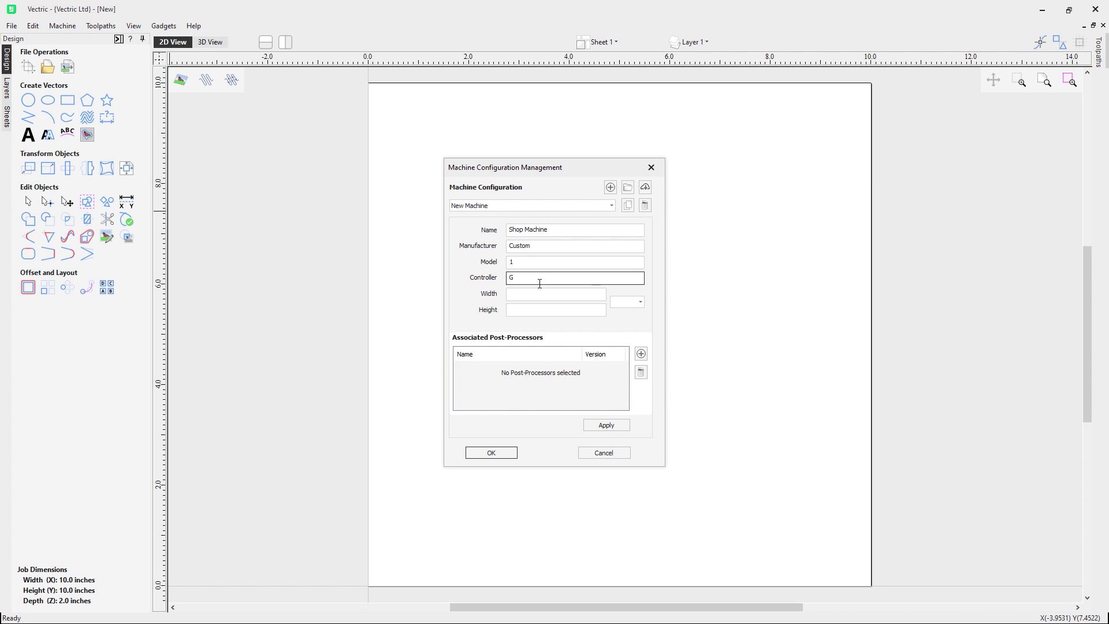
type("-Code")
Step: Set the machine's width to 12 and height to 24 in inches and save the configuration
left_click(535, 291)
type("12")
left_click(535, 307)
type("24")
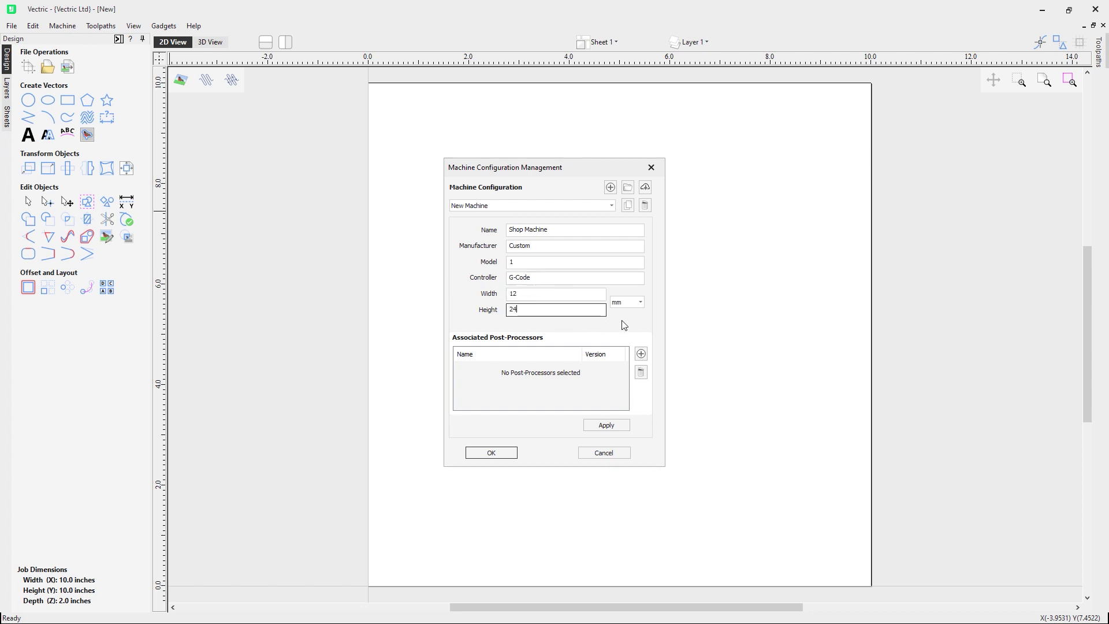
left_click(639, 302)
left_click(631, 321)
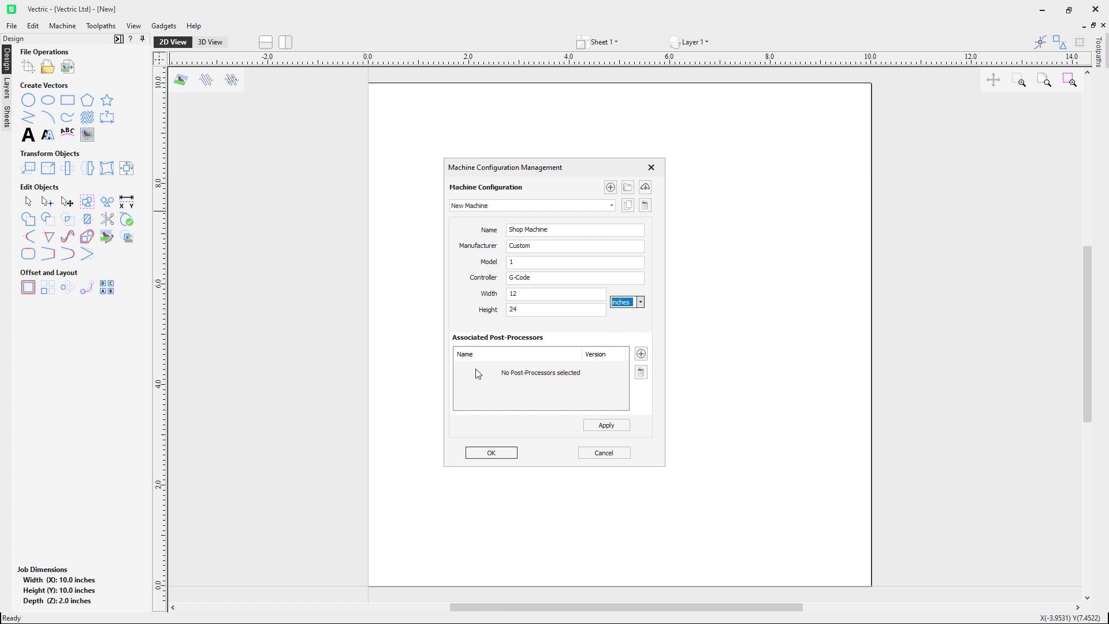
left_click(541, 386)
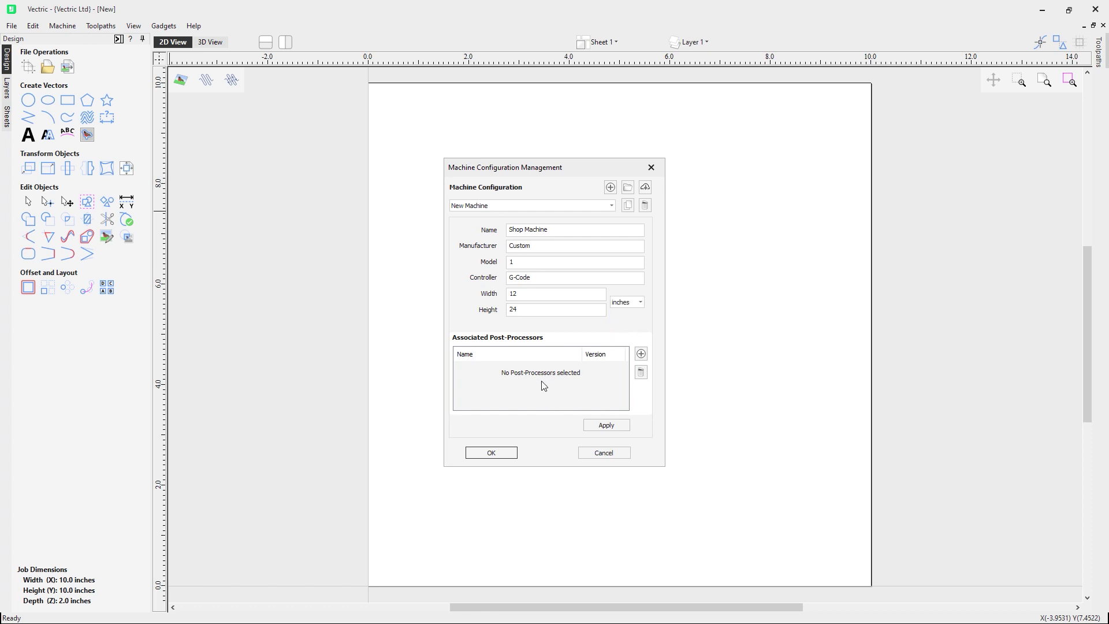
left_click(517, 453)
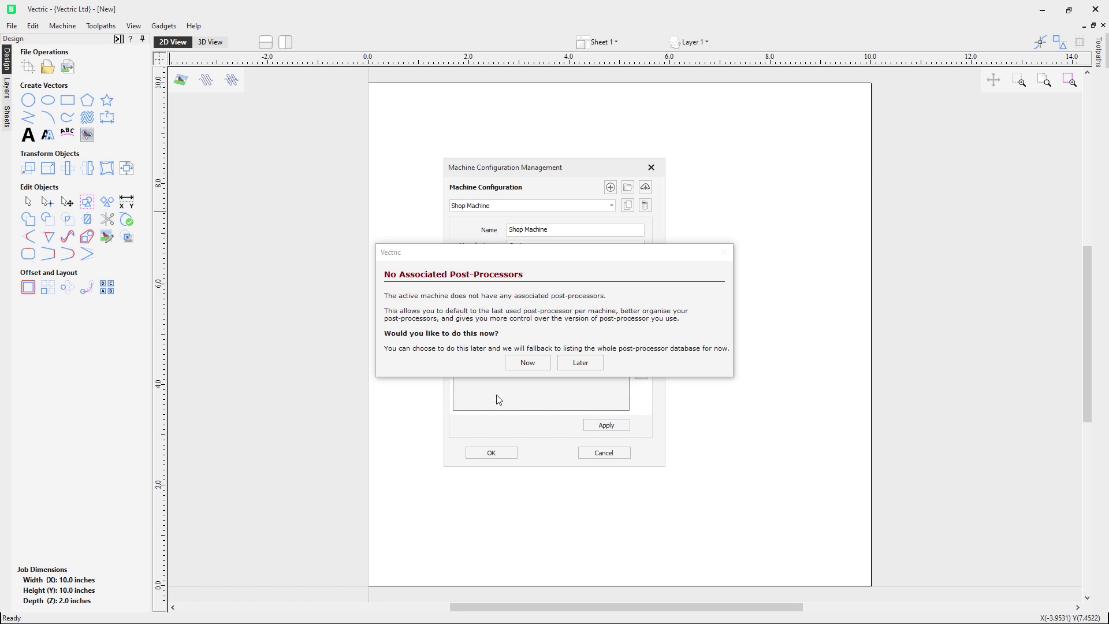
Step: Choose to associate a post-processor now and add G-Code (inch) (*.tap) to Shop Machine
left_click(524, 364)
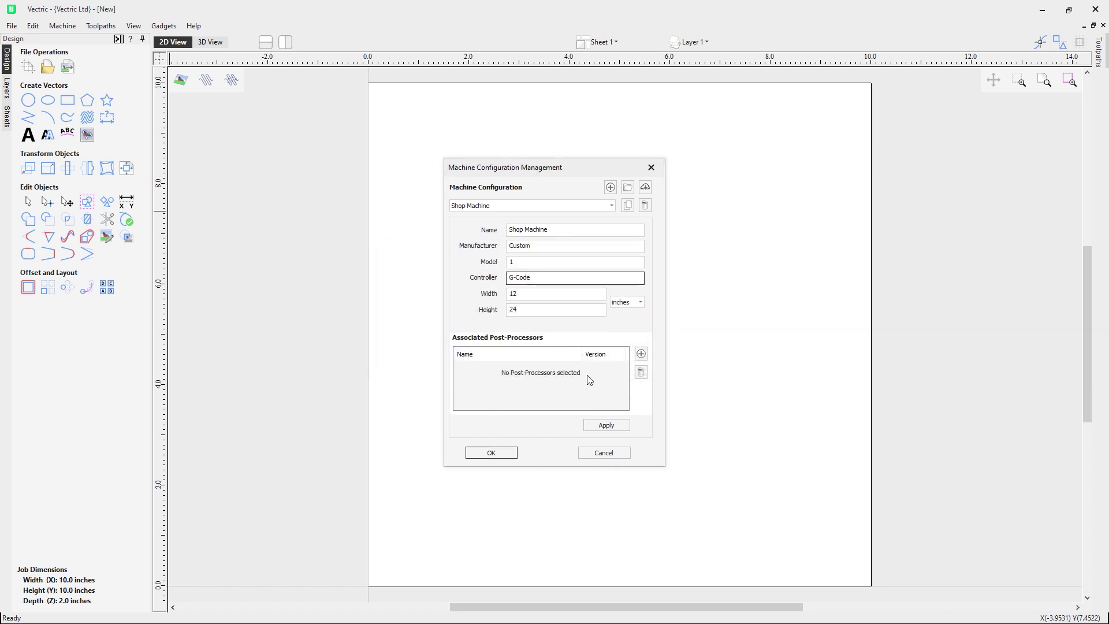
left_click(641, 356)
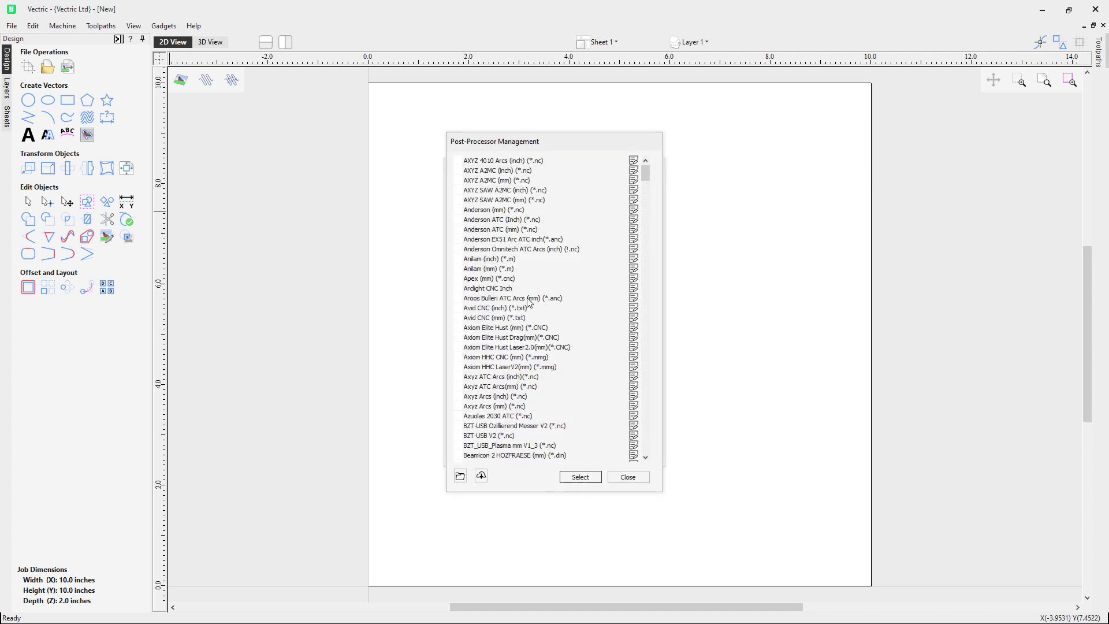
left_click_drag(643, 175, 648, 231)
left_click(504, 248)
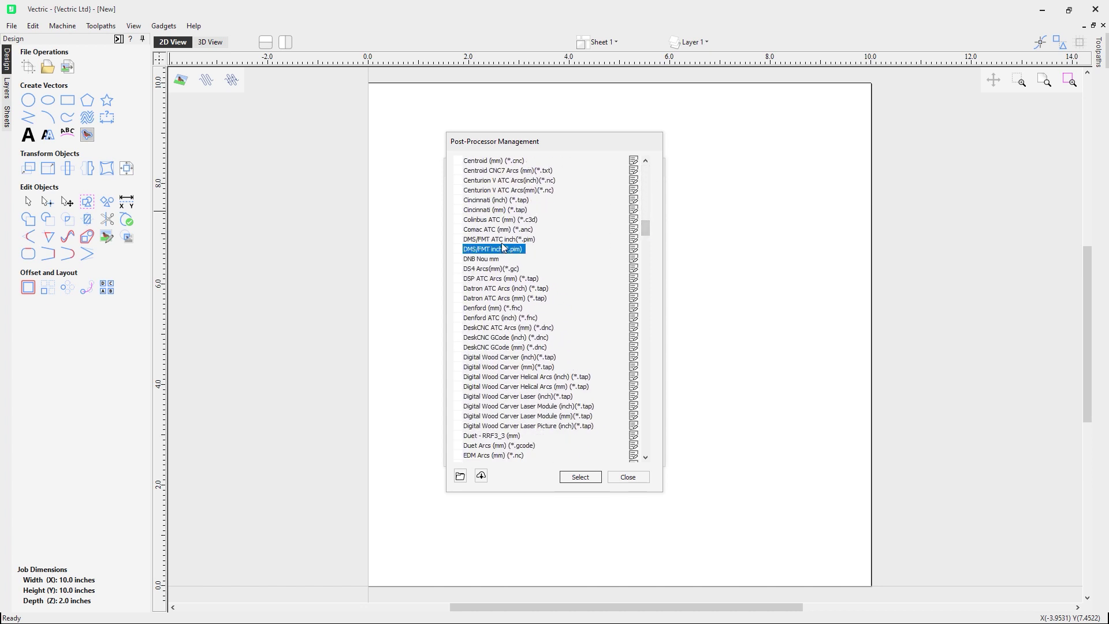
key("g")
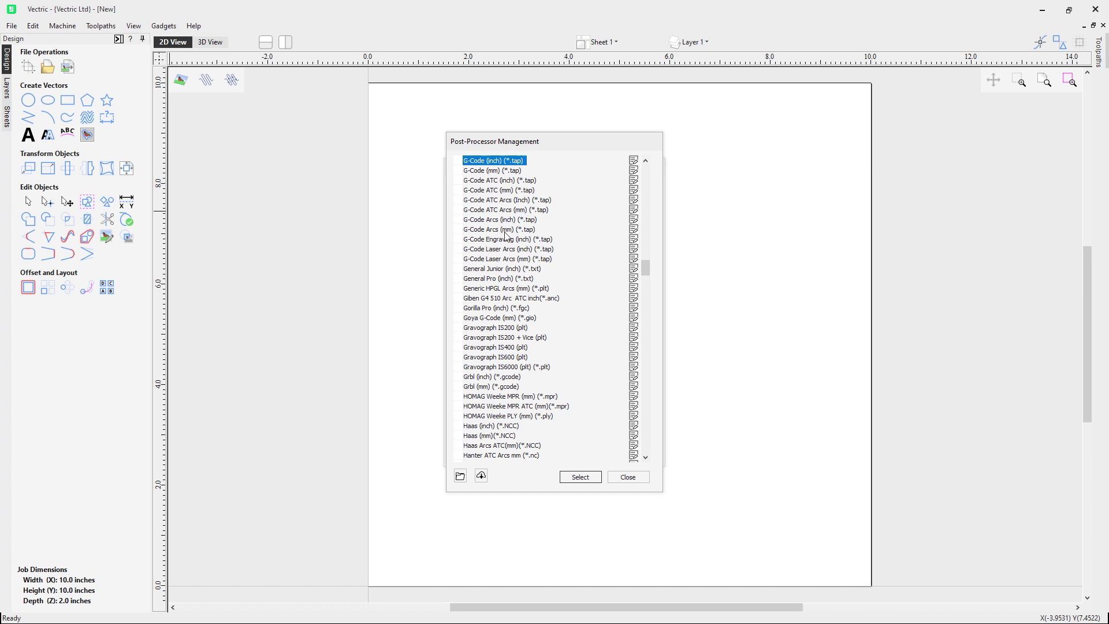
scroll(504, 167, "up", 1)
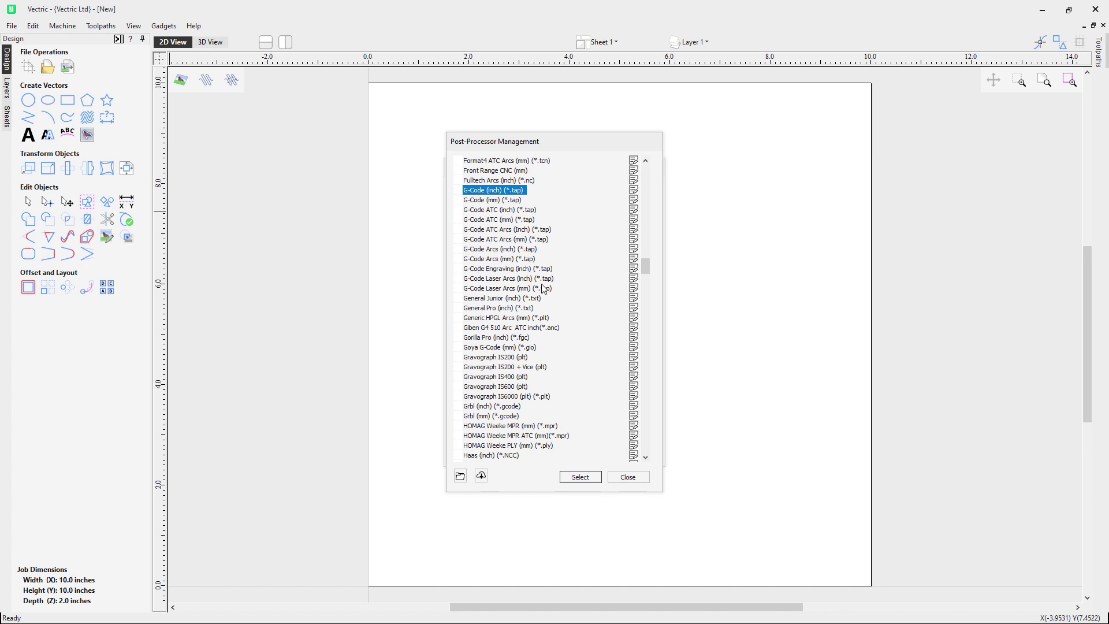
left_click(459, 476)
left_click(584, 478)
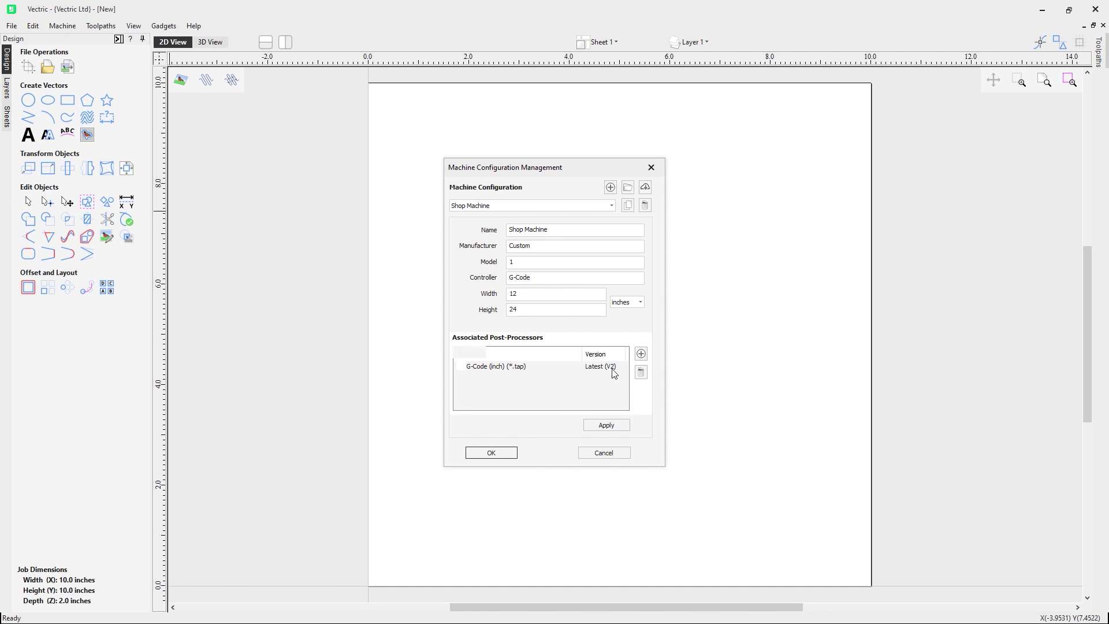
Step: Set the version of the associated G-Code (inch) post-processor to V1
left_click(614, 373)
left_click(618, 374)
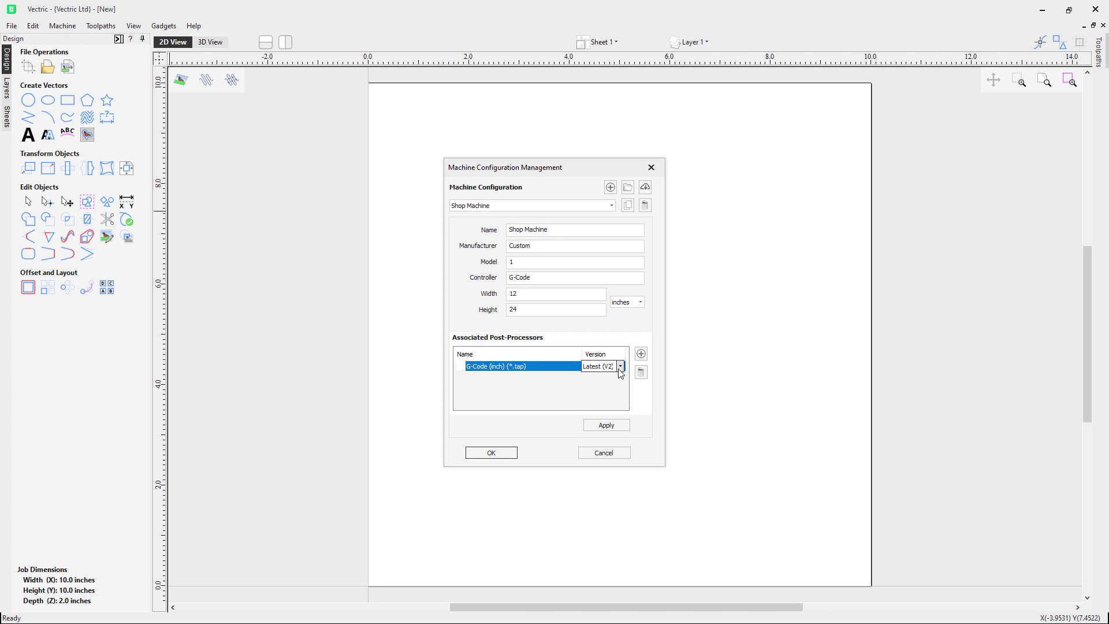
left_click(620, 367)
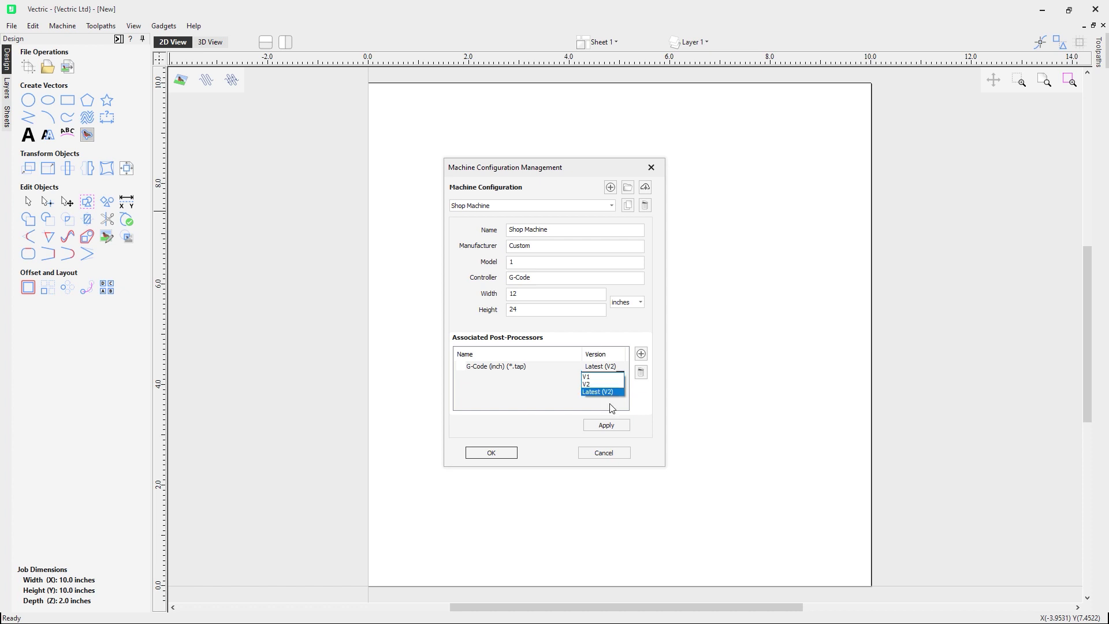
left_click(606, 393)
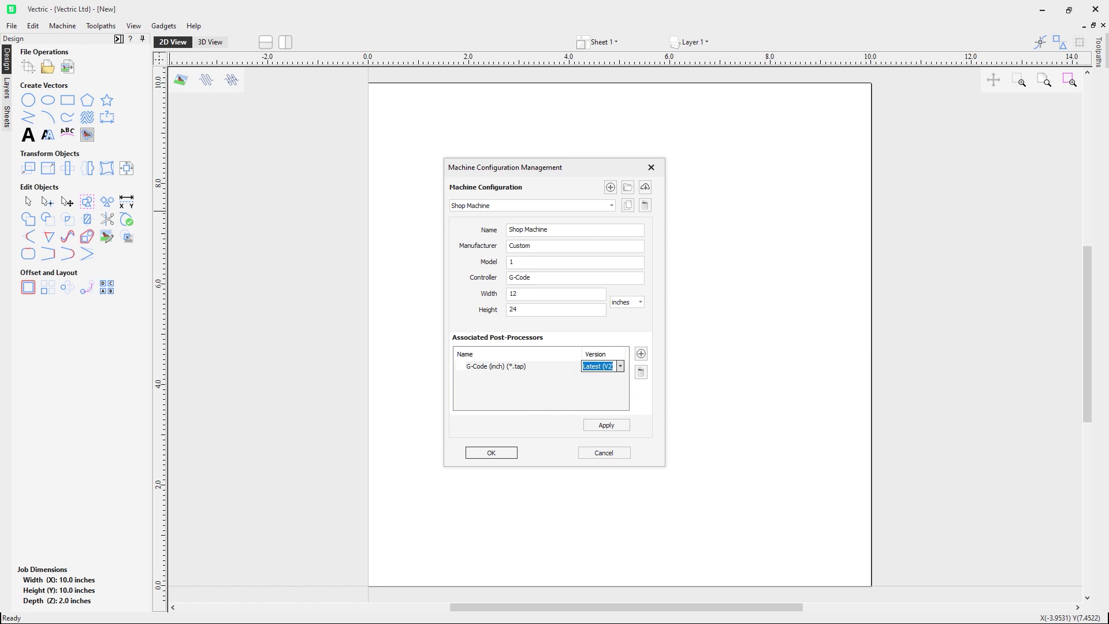
left_click(620, 366)
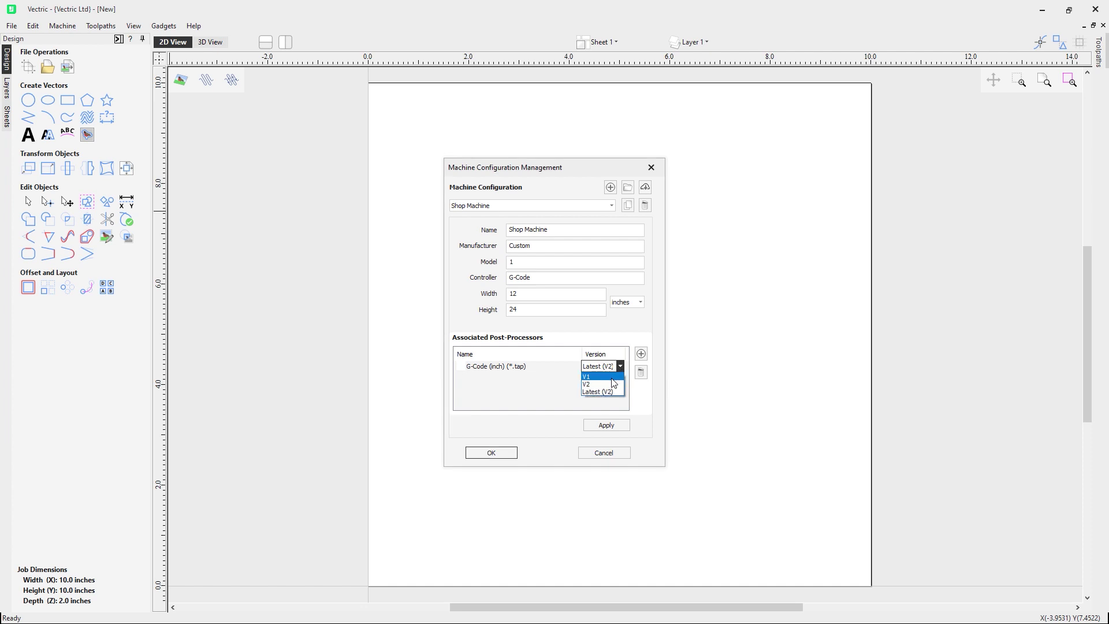
left_click(600, 376)
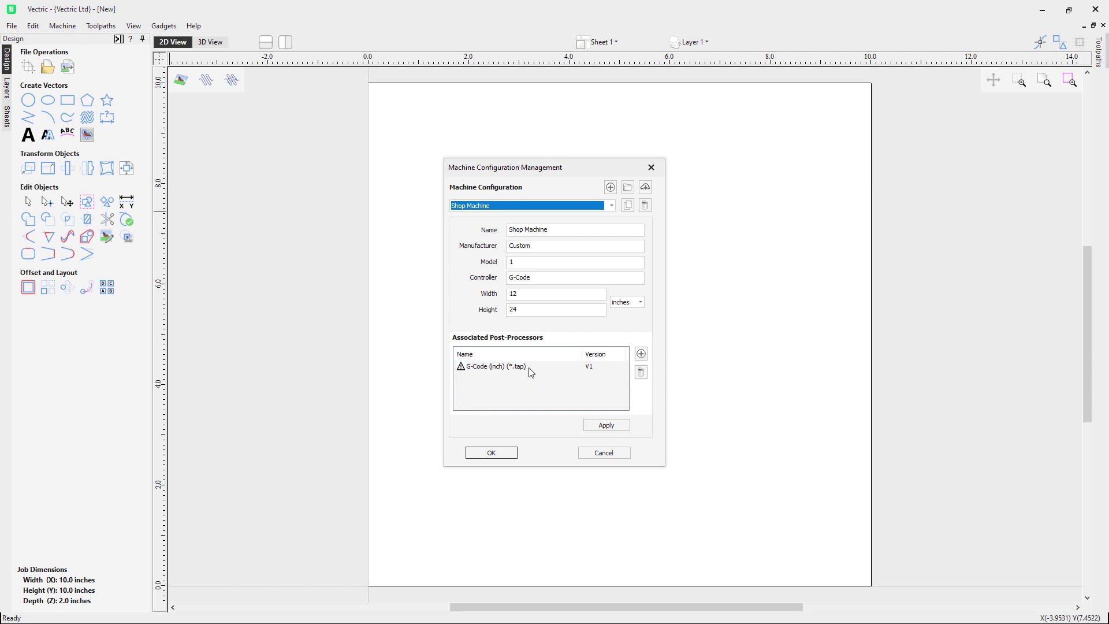
Step: Set the G-Code (inch) post-processor's version back to Latest (V2)
left_click(622, 367)
left_click(618, 368)
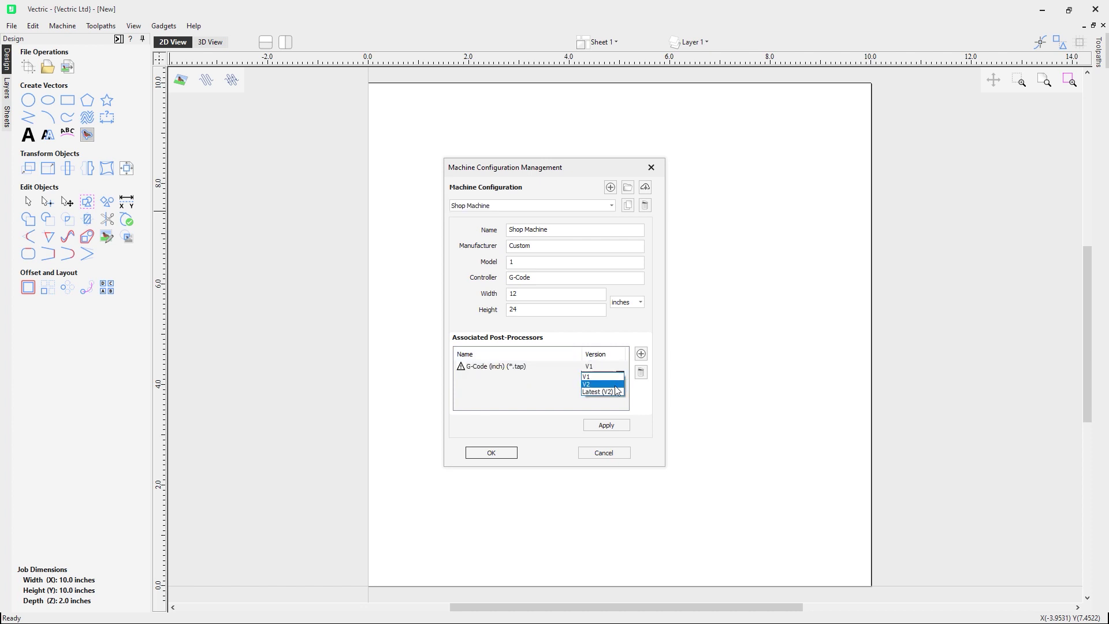
left_click(613, 390)
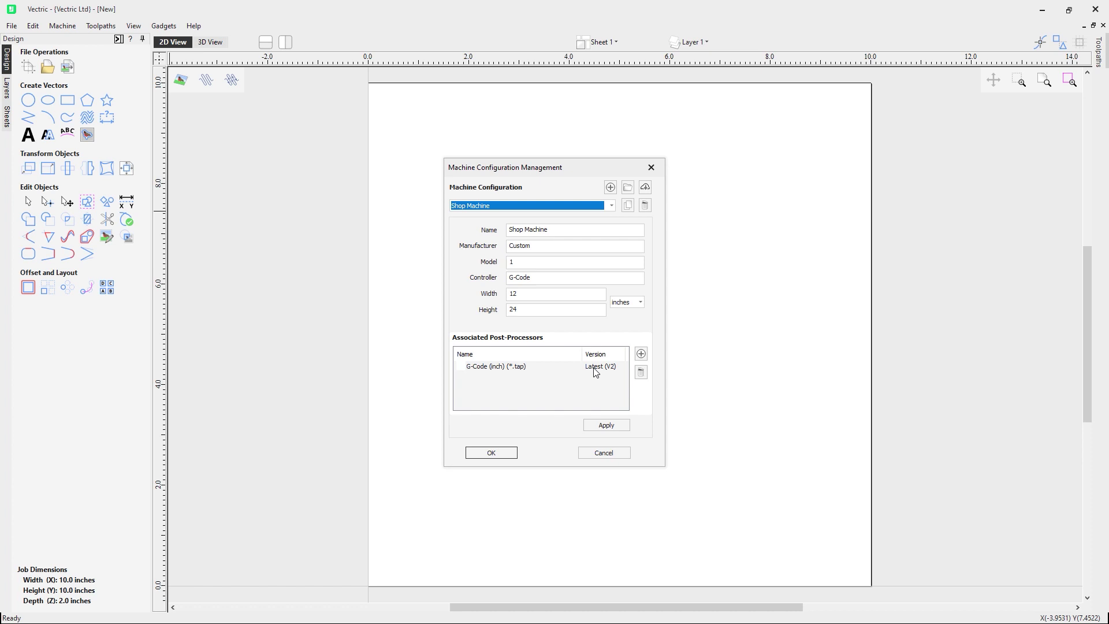
Step: Open the list of available post-processors and view the file contents of G-Code (mm) (*.tap)
left_click(511, 366)
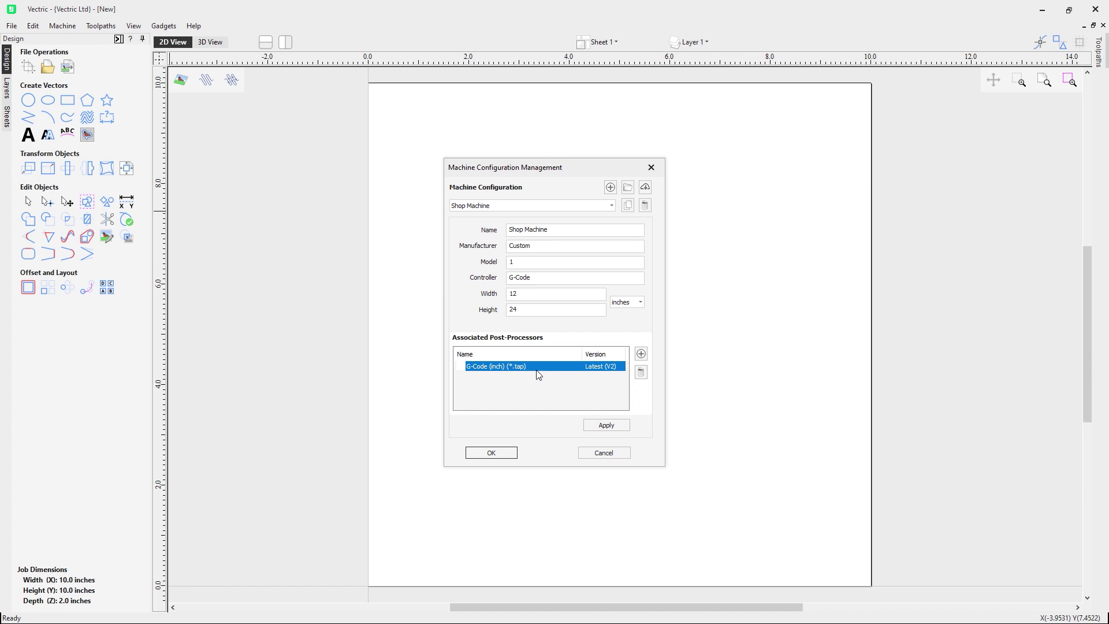
left_click(641, 356)
left_click_drag(644, 174, 645, 200)
left_click(515, 261)
key("g")
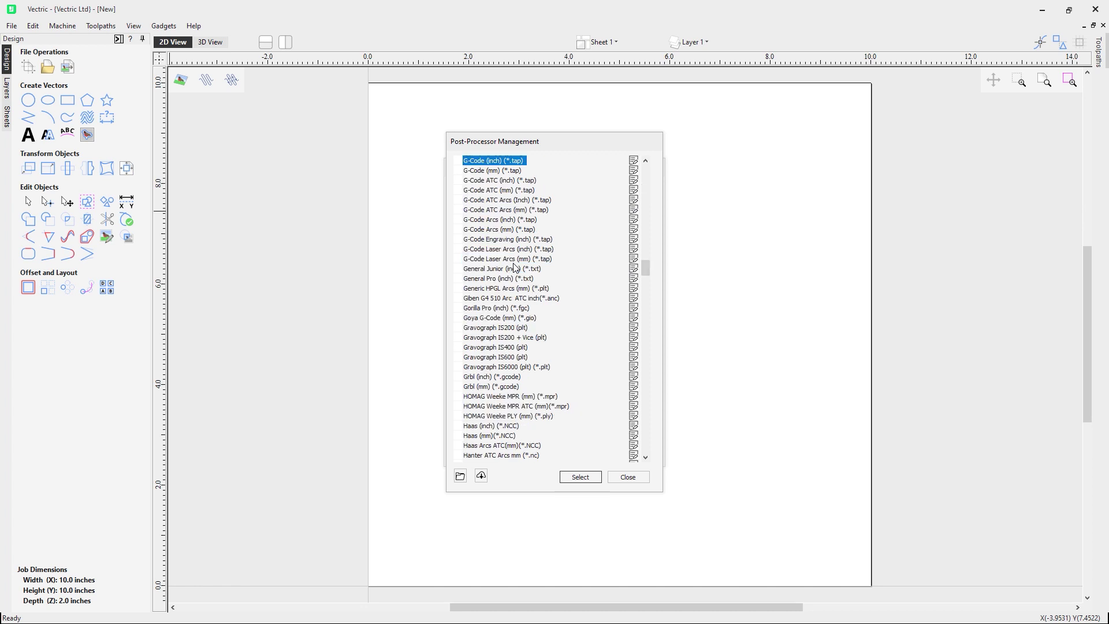
left_click(491, 172)
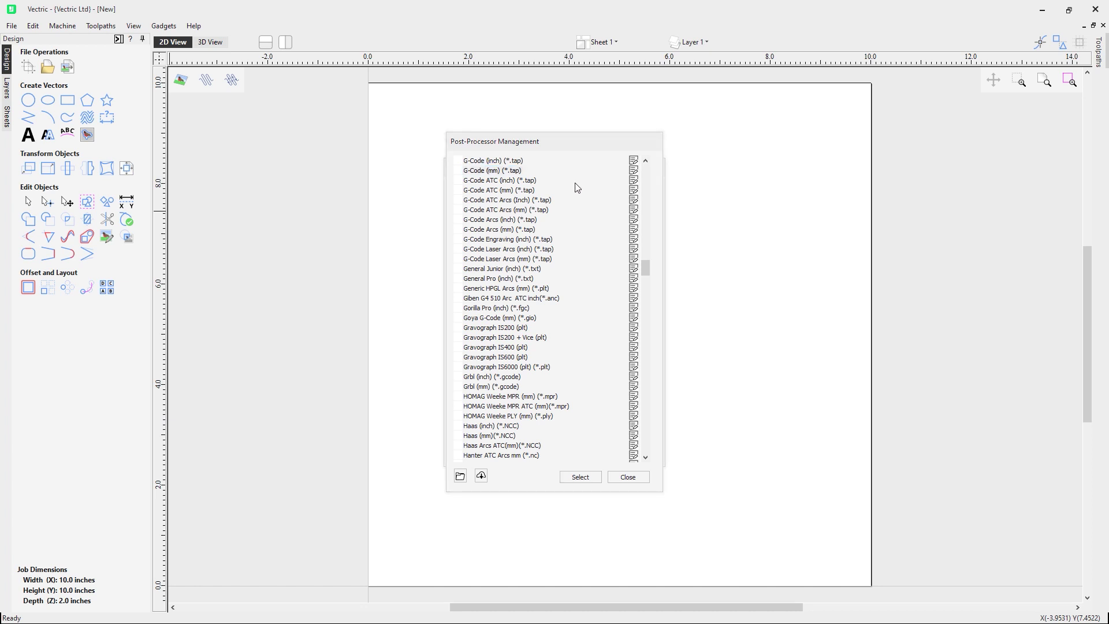
left_click(633, 173)
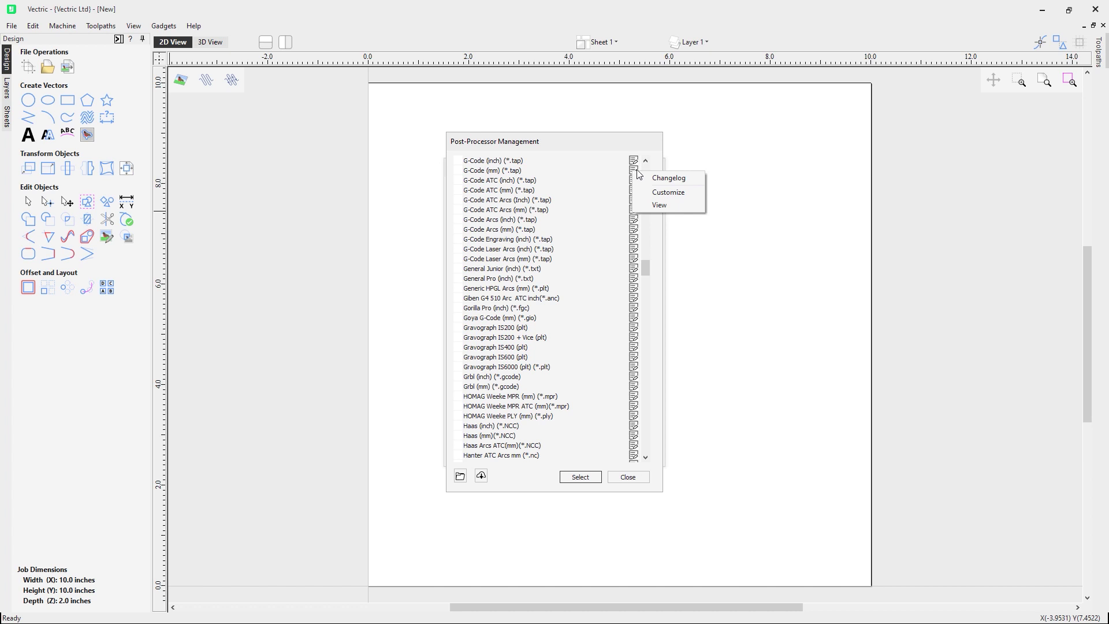
right_click(496, 173)
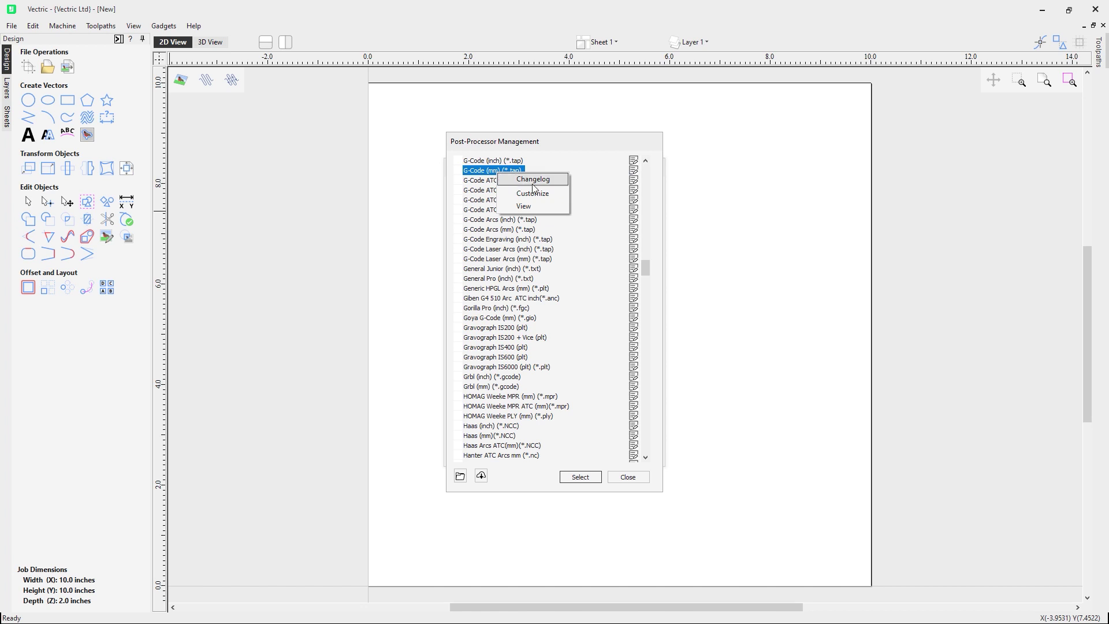
left_click(534, 212)
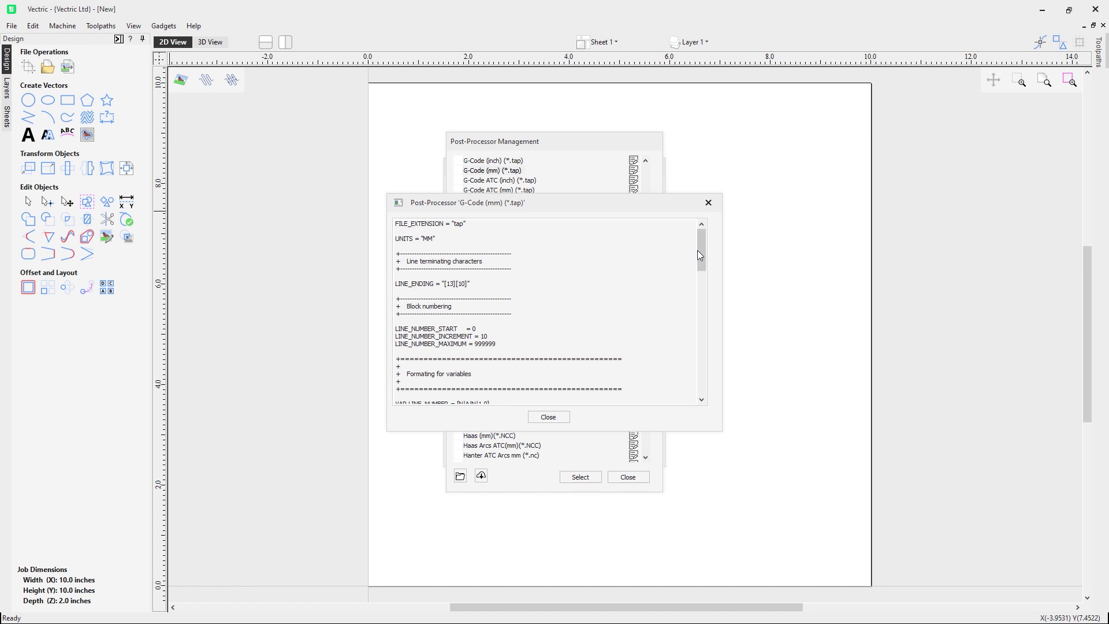
mouse_move(700, 251)
left_mouse_down()
mouse_move(704, 395)
mouse_move(701, 271)
left_mouse_up()
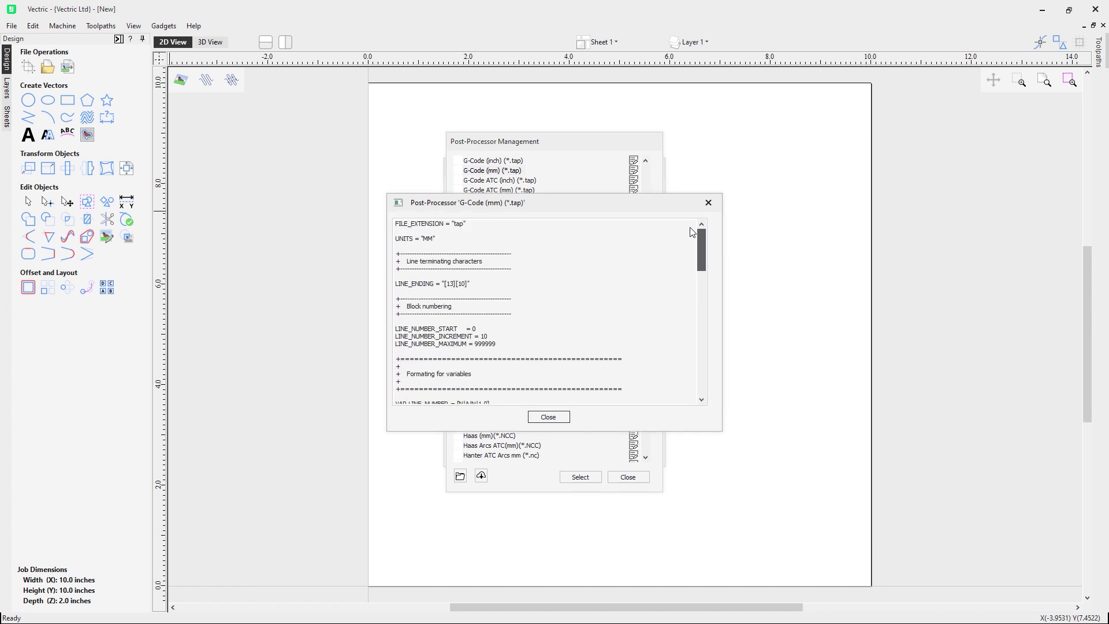
left_click(546, 417)
Step: View the changelog of the G-Code (mm) (*.tap) post-processor
right_click(505, 175)
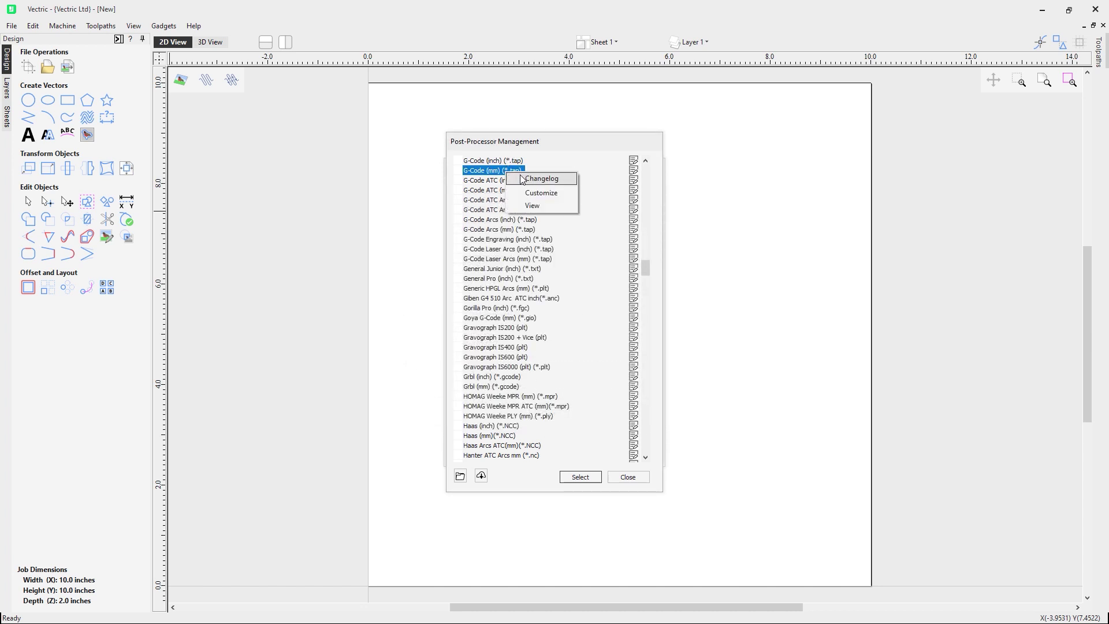
left_click(533, 181)
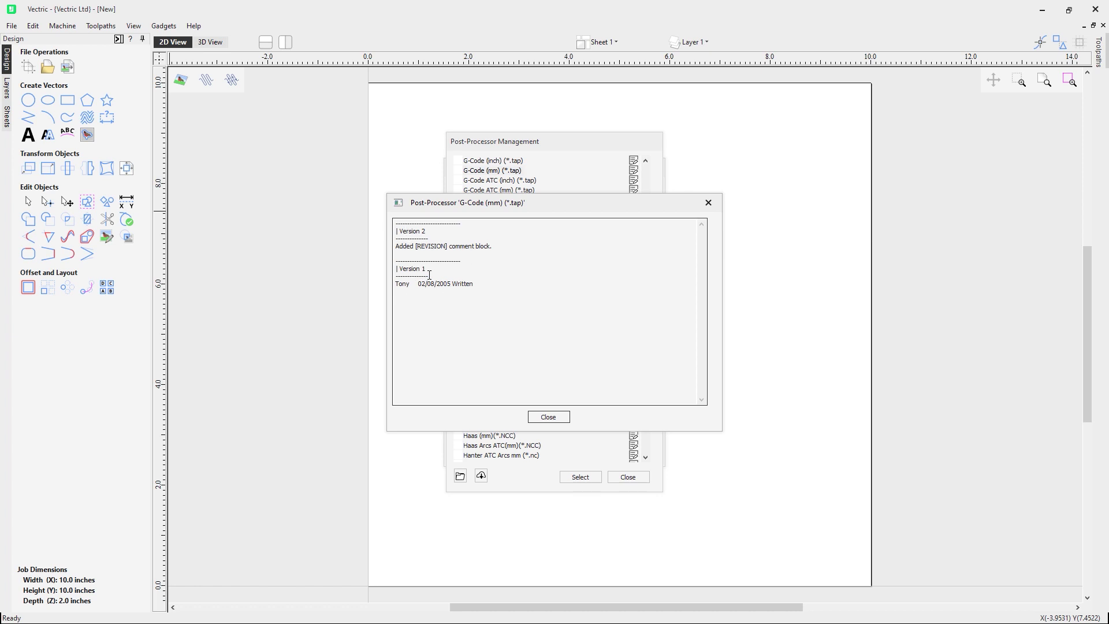
Step: Customize the G-Code (mm) (*.tap) post-processor and compare its original and custom entries in the list
left_click(709, 207)
right_click(502, 173)
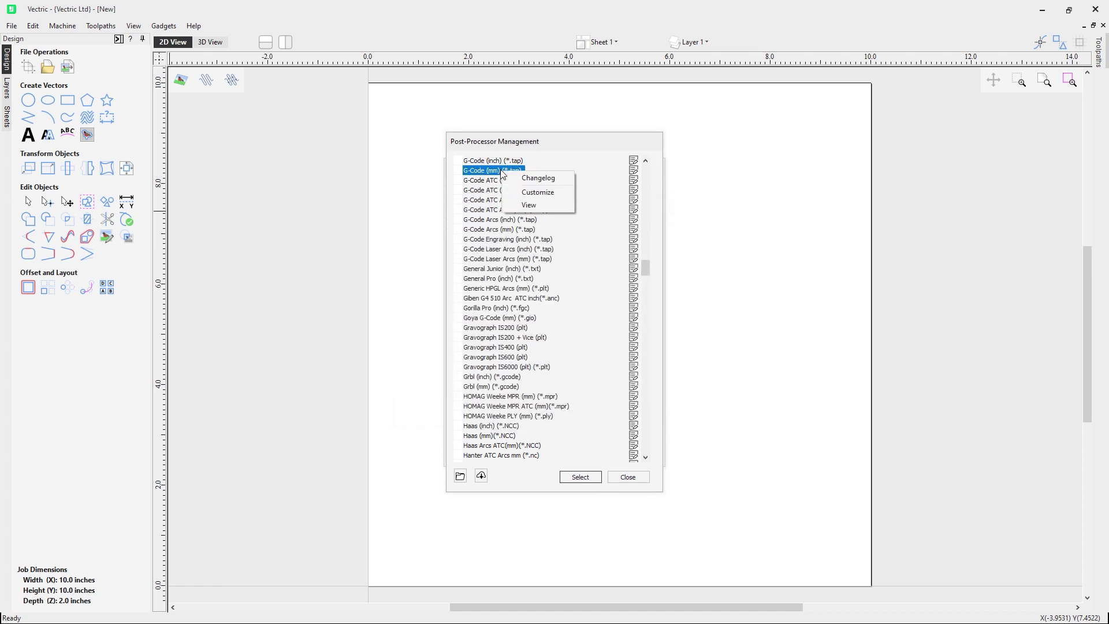
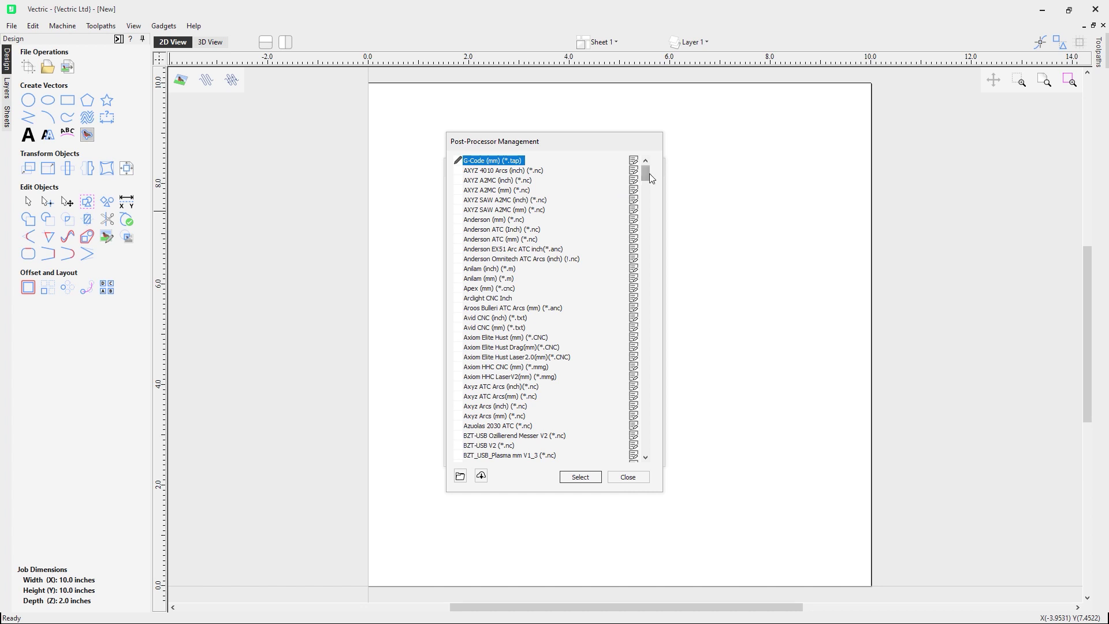
left_click_drag(645, 172, 641, 263)
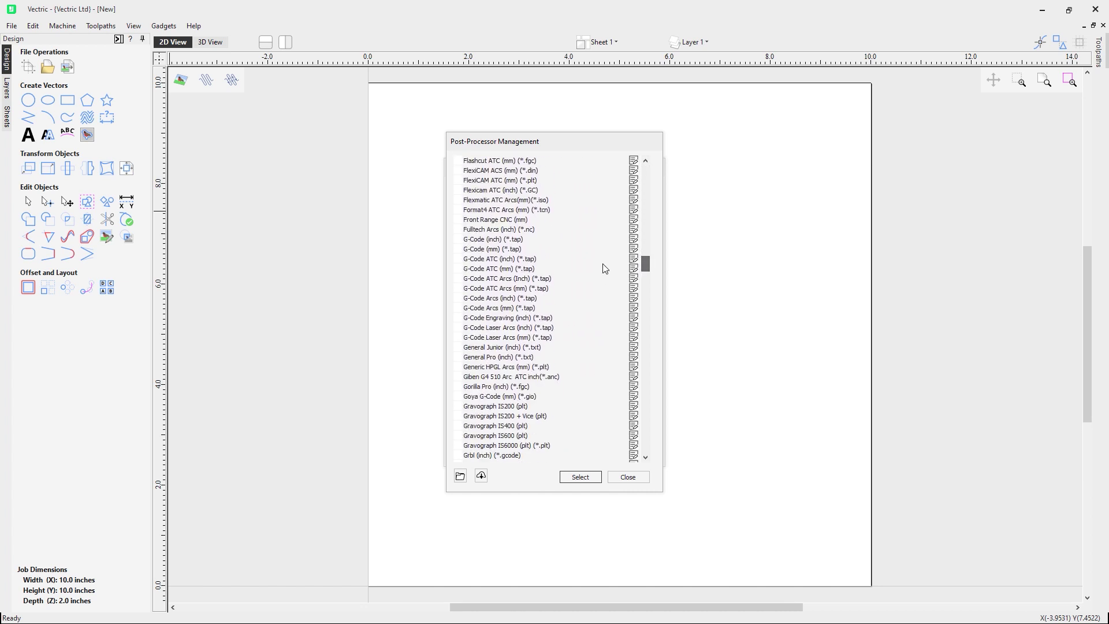
left_click(489, 252)
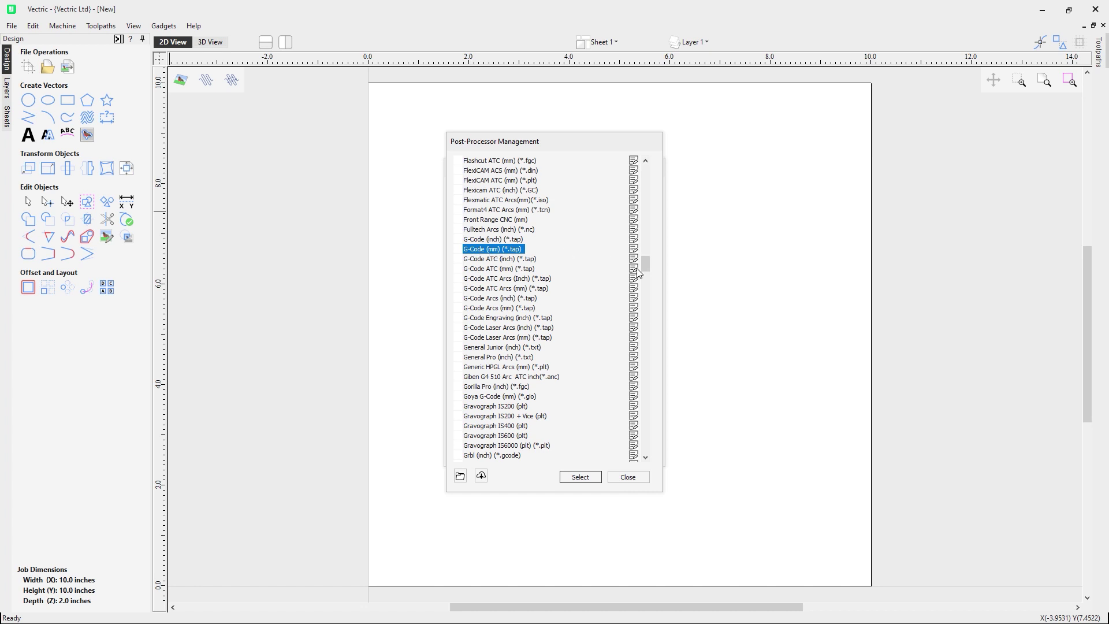
left_click_drag(646, 272, 646, 170)
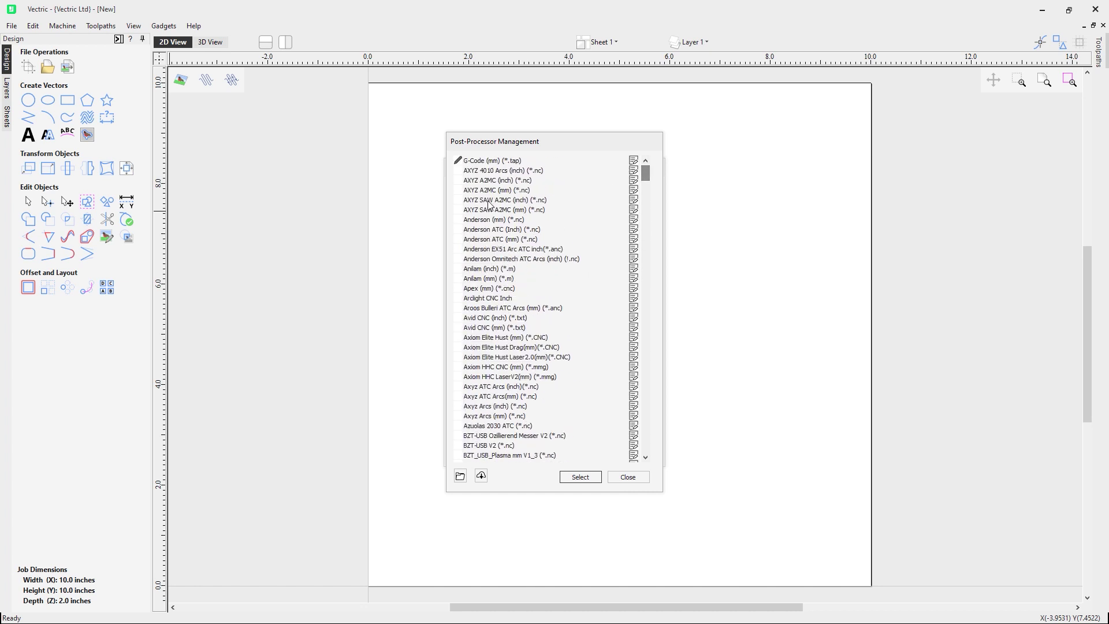
left_click(489, 164)
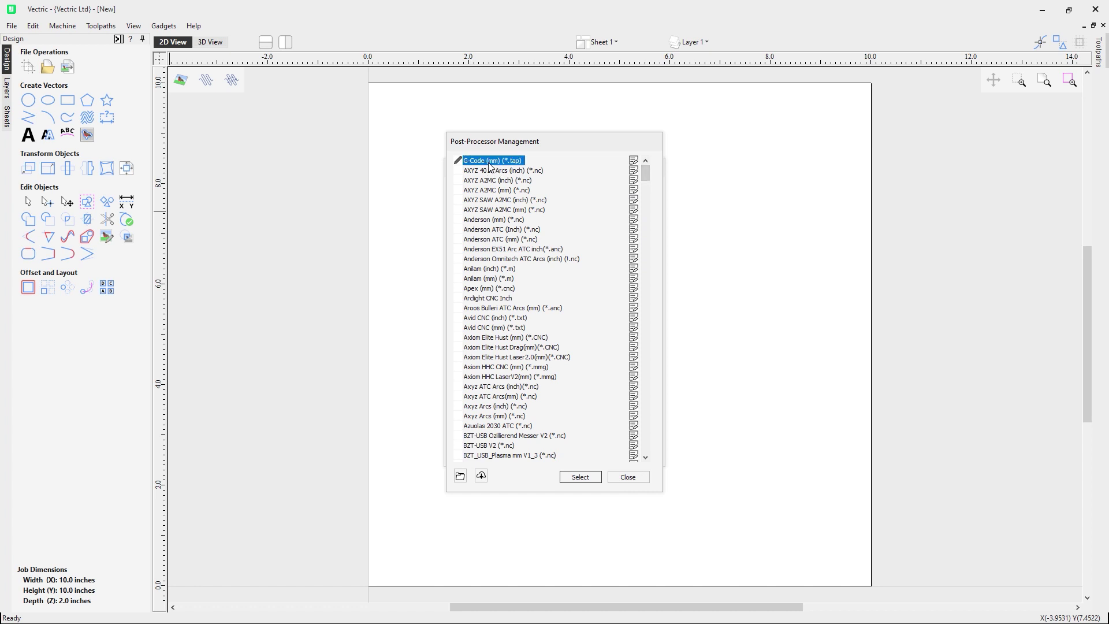
Step: Open the custom post-processor's file location and examine G-Code (mm) (!.tap).pp in Notepad++
right_click(489, 166)
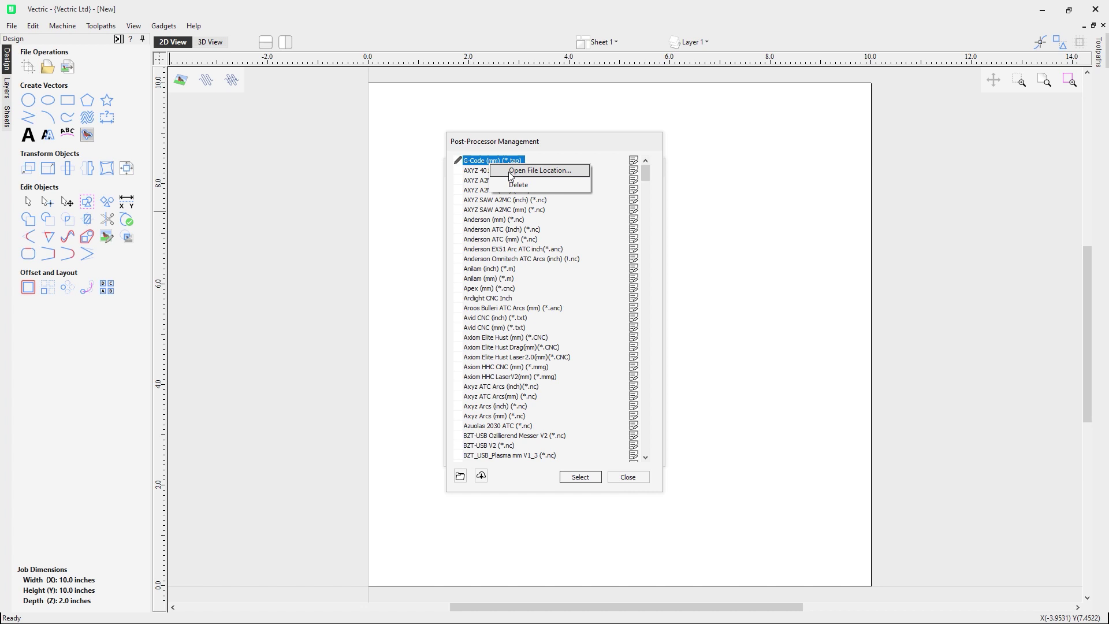
left_click(510, 171)
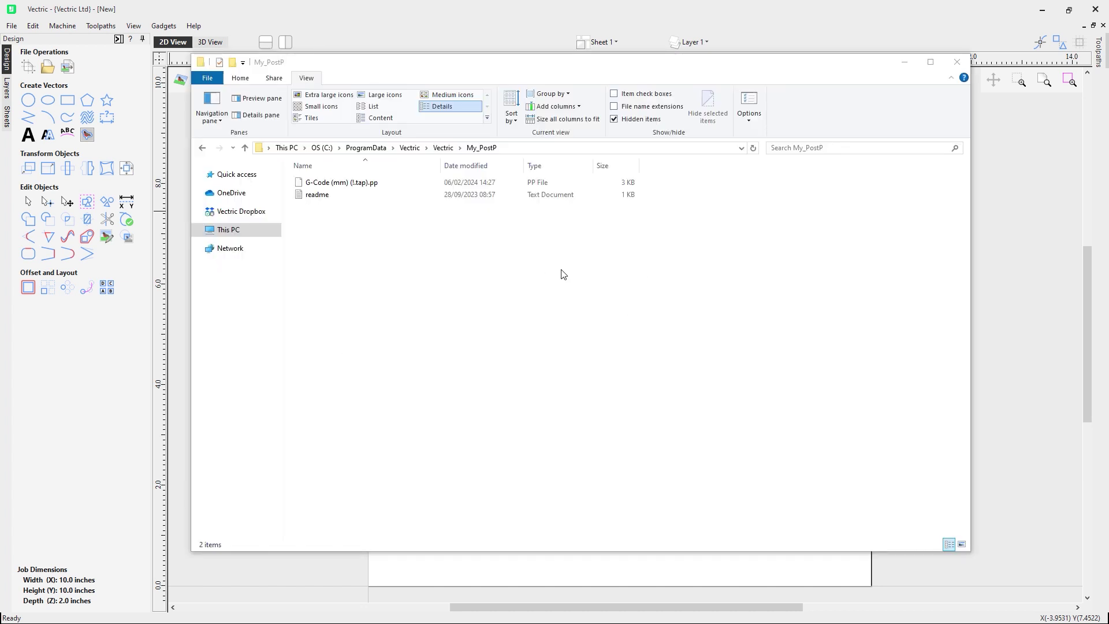
left_click(347, 183)
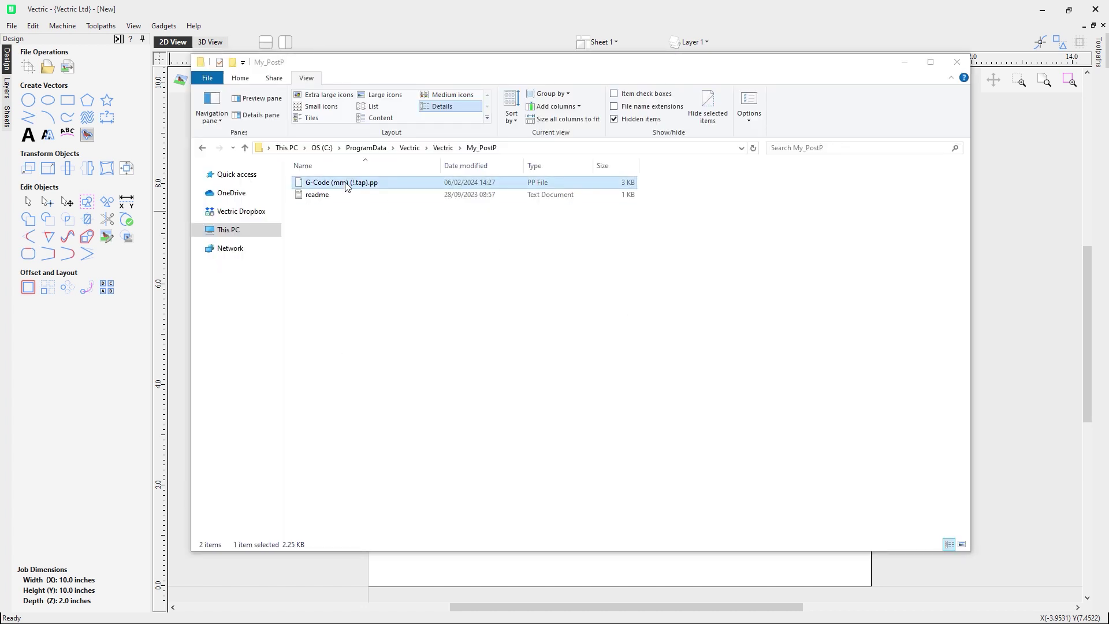
right_click(347, 185)
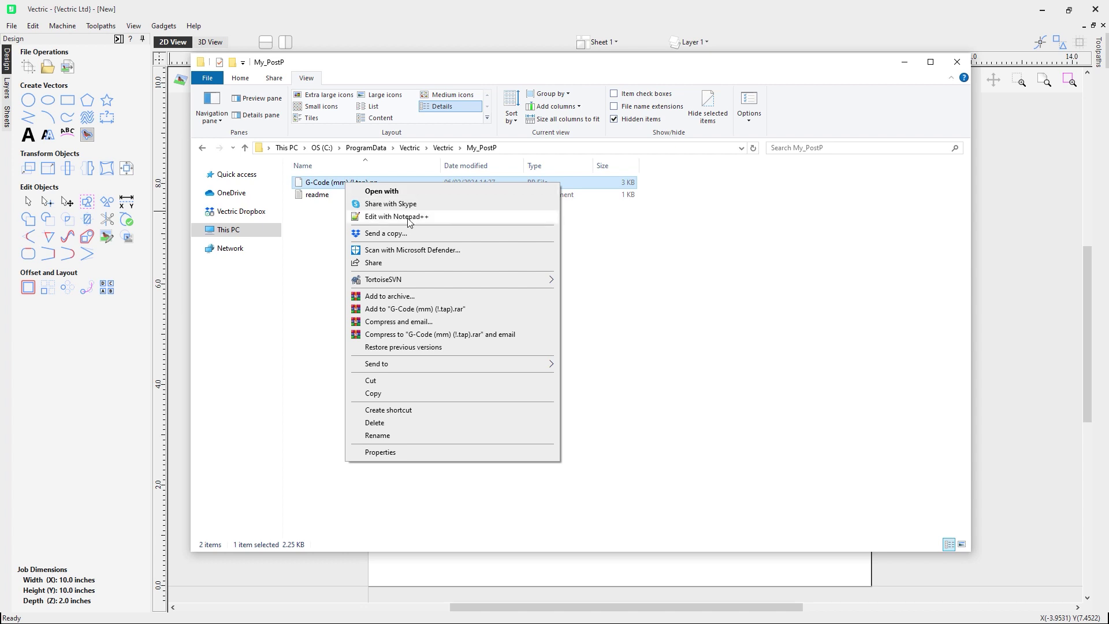
left_click(408, 218)
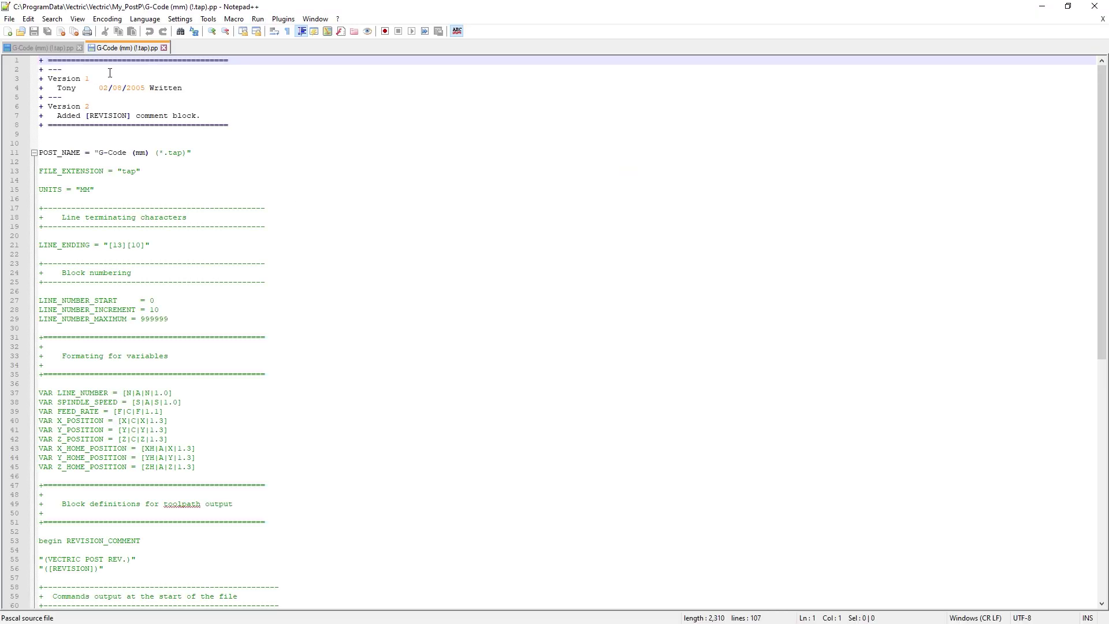
scroll(187, 252, "down", 16)
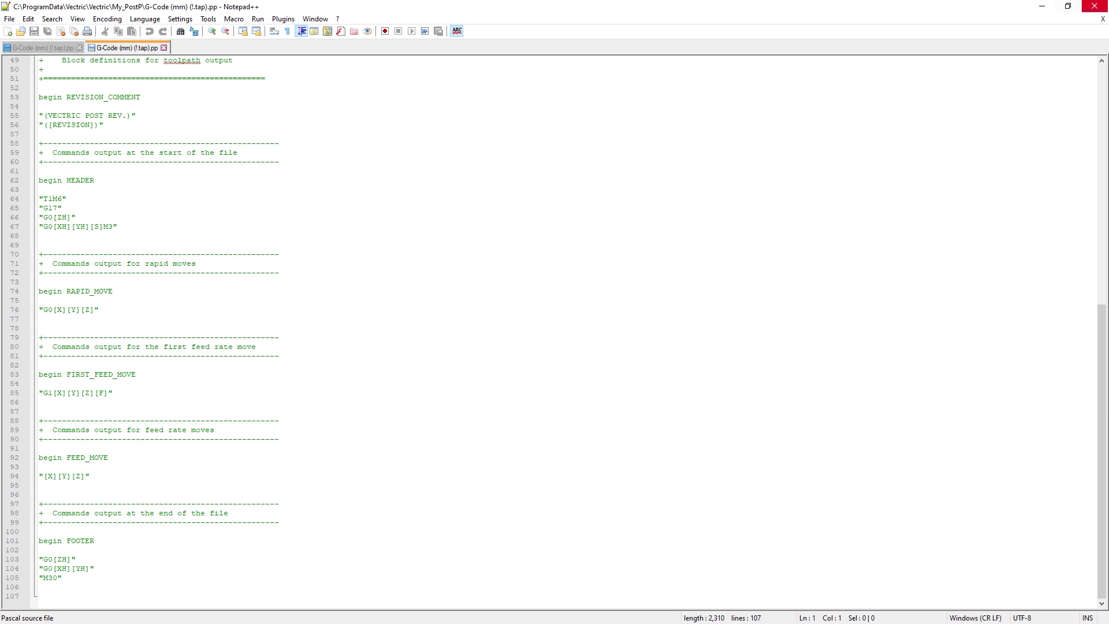
left_click(1092, 8)
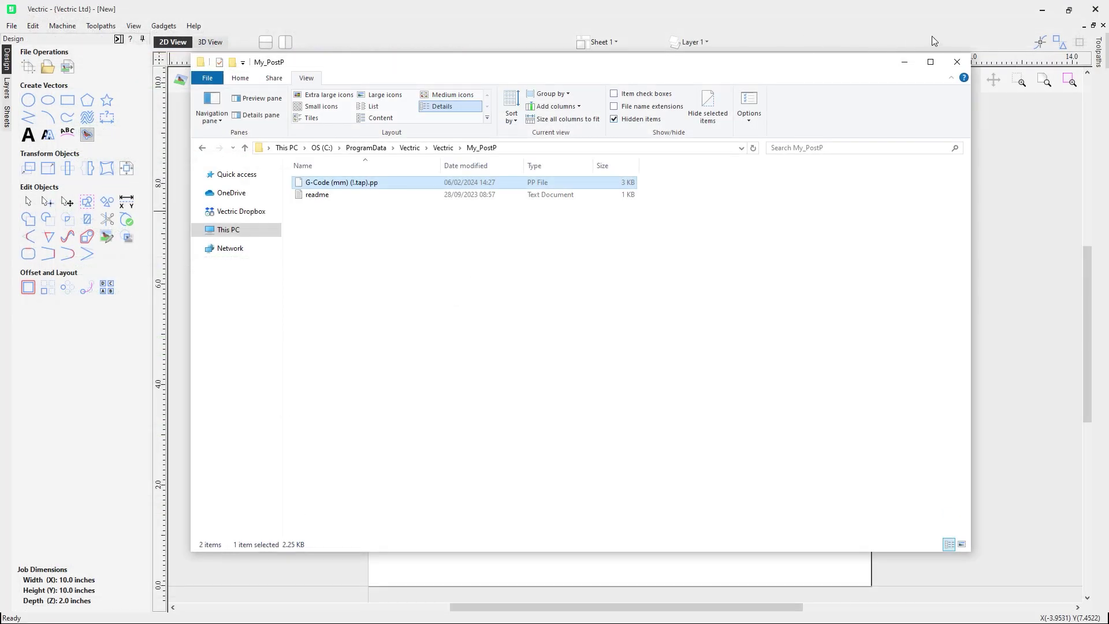
left_click(956, 62)
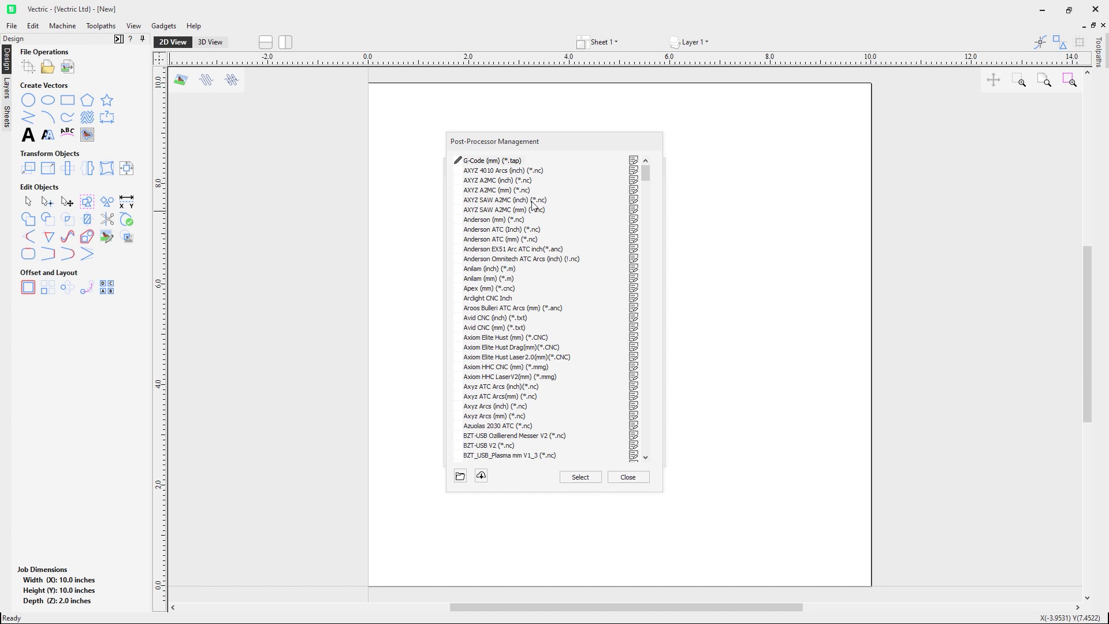
Step: Delete the custom G-Code (mm) (*.tap) post-processor from the list
left_click(498, 162)
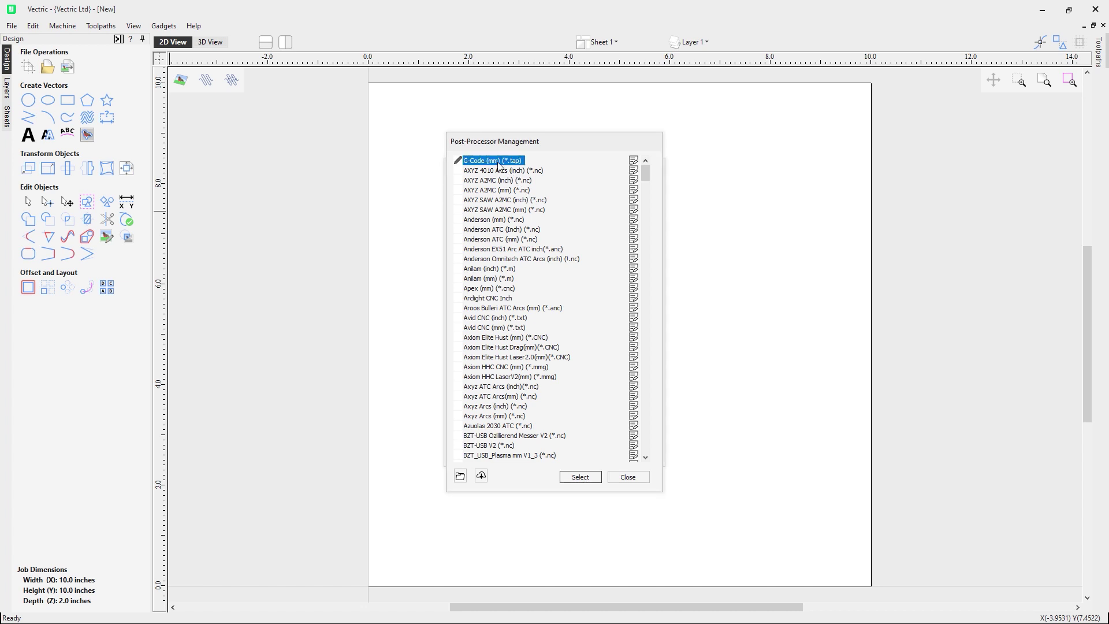
right_click(498, 165)
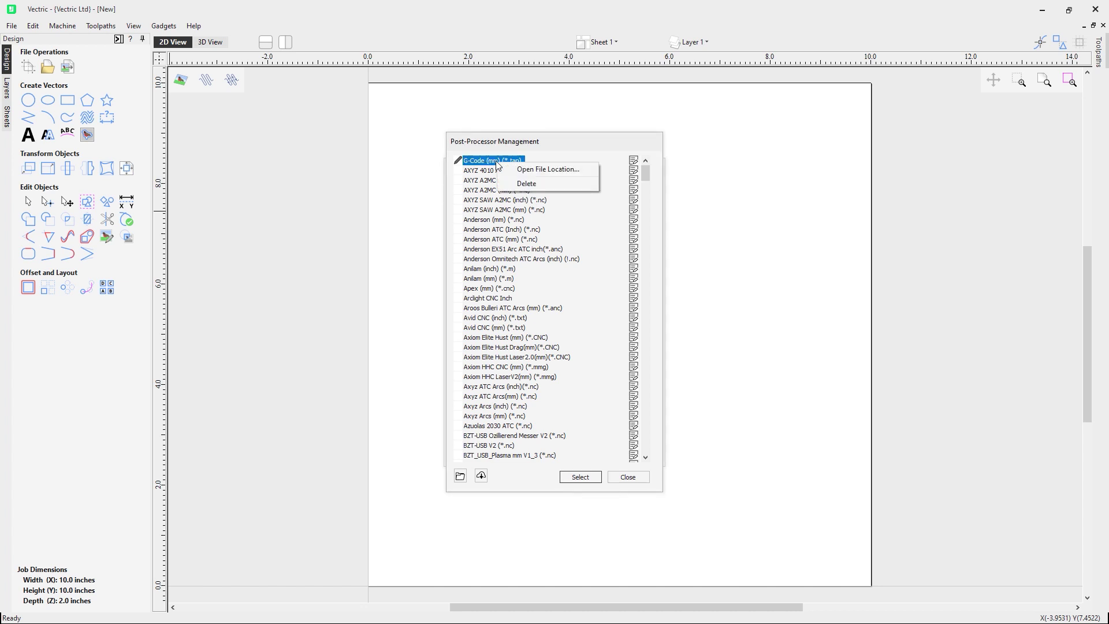
left_click(520, 184)
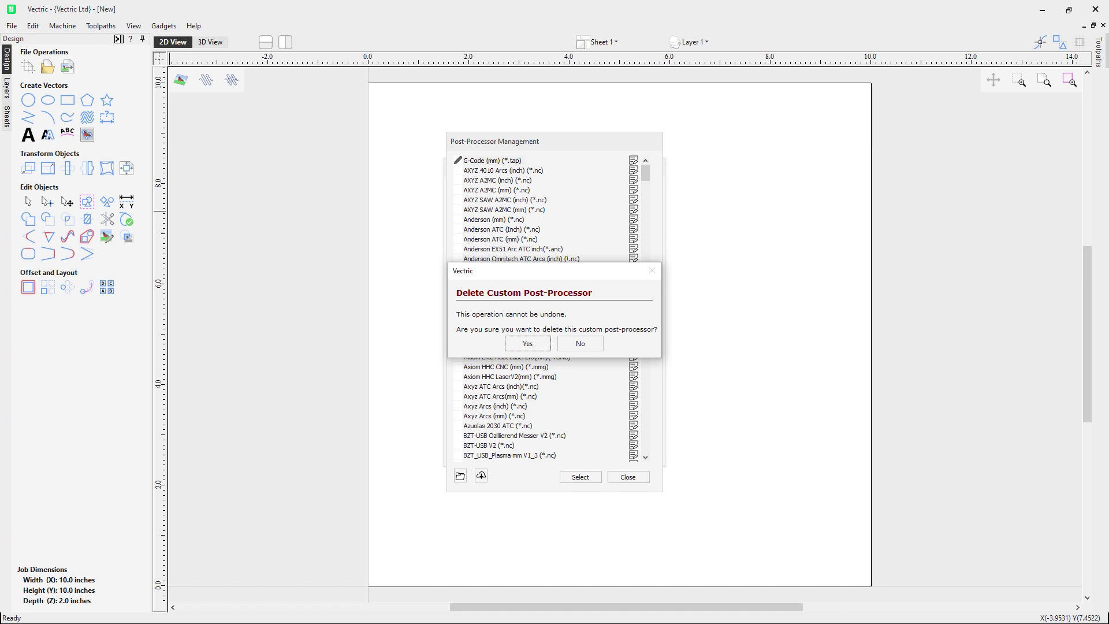
left_click(532, 346)
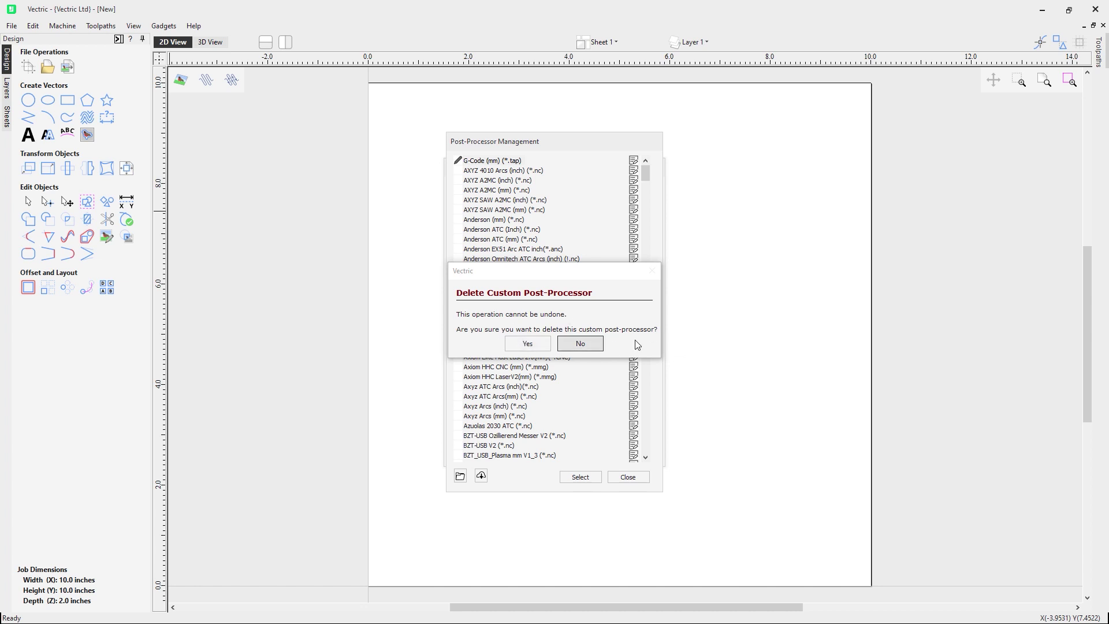
left_click(530, 345)
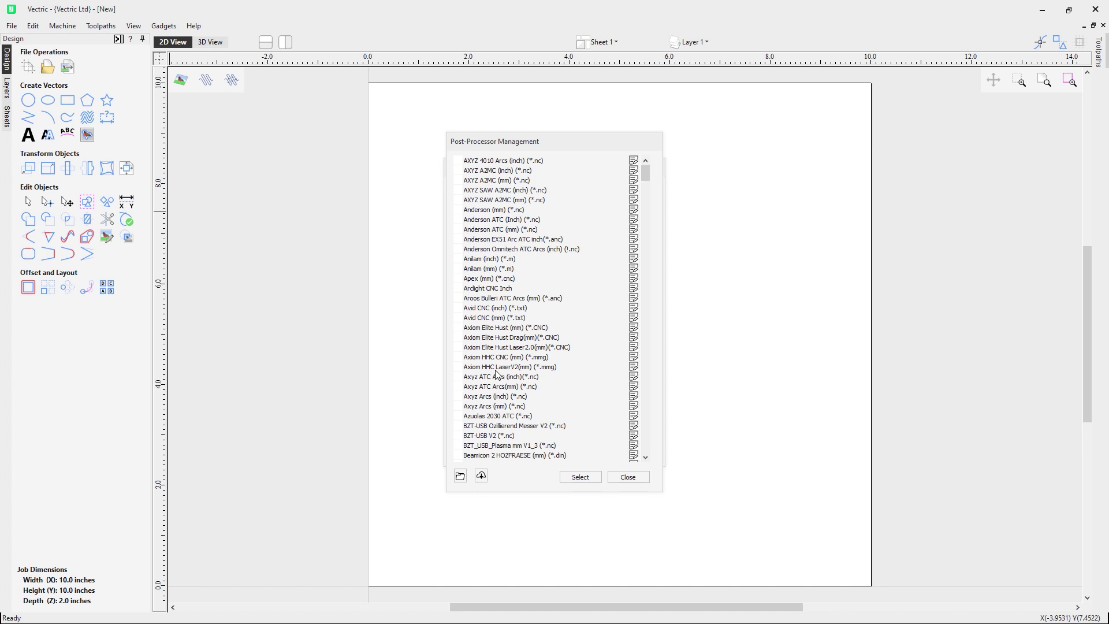
Step: Associate the standard G-Code (mm) (*.tap) post-processor with the Shop Machine configuration
left_click(460, 476)
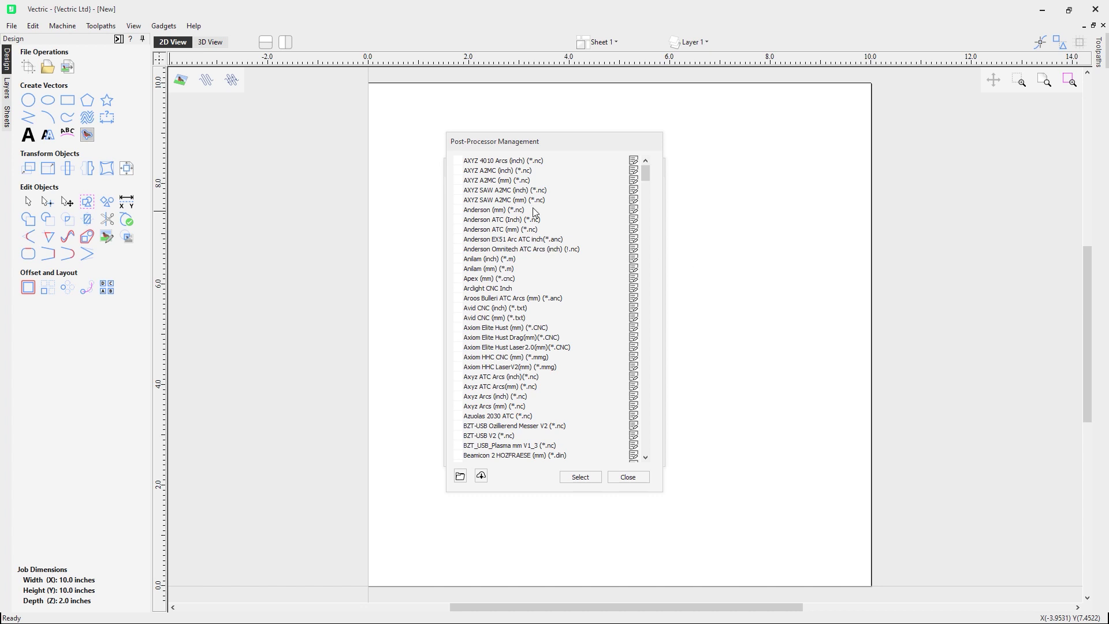
left_click(502, 210)
key("g")
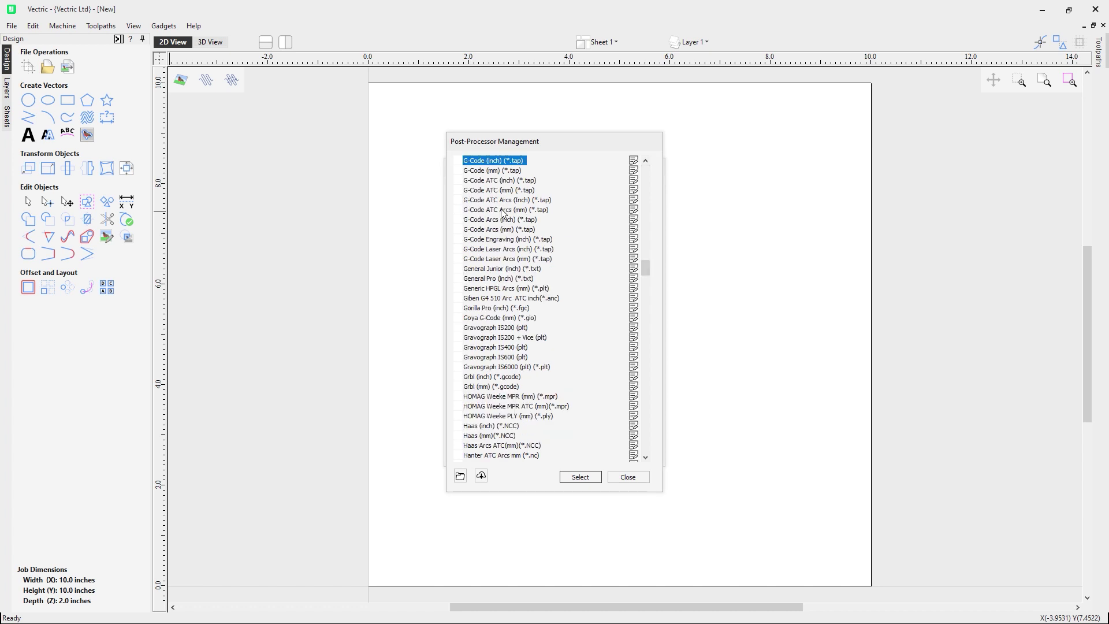
left_click(484, 171)
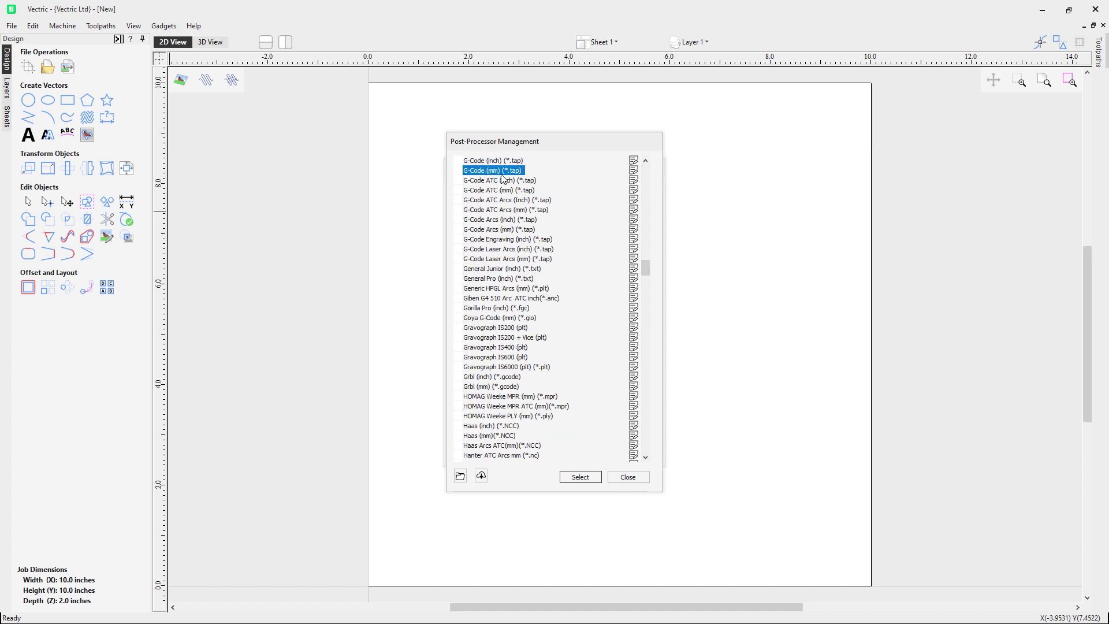
left_click(580, 477)
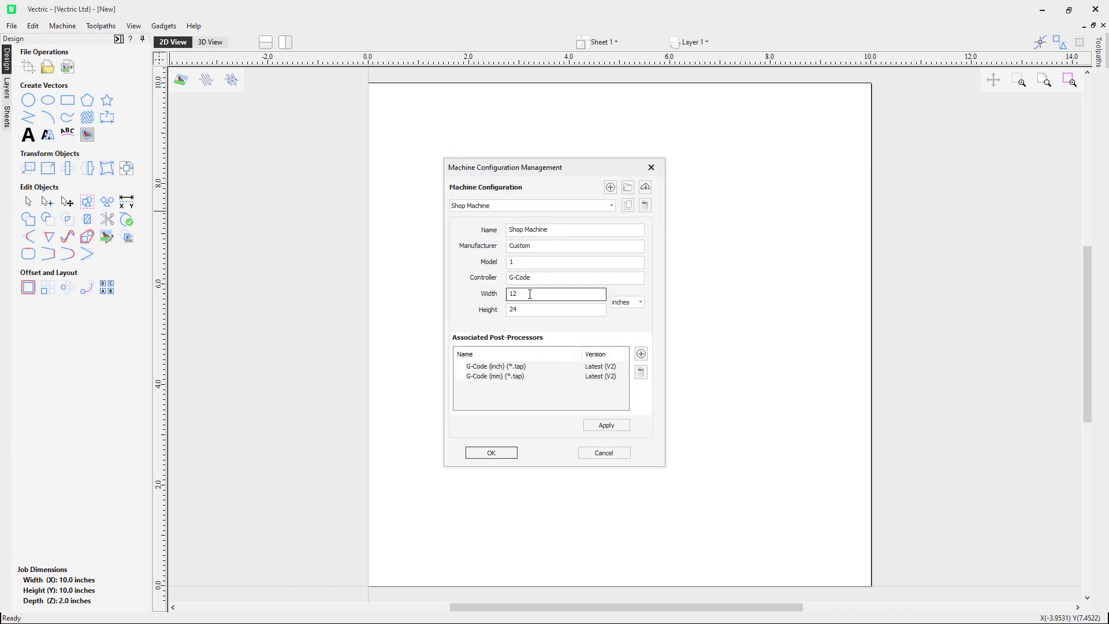
left_click(516, 380)
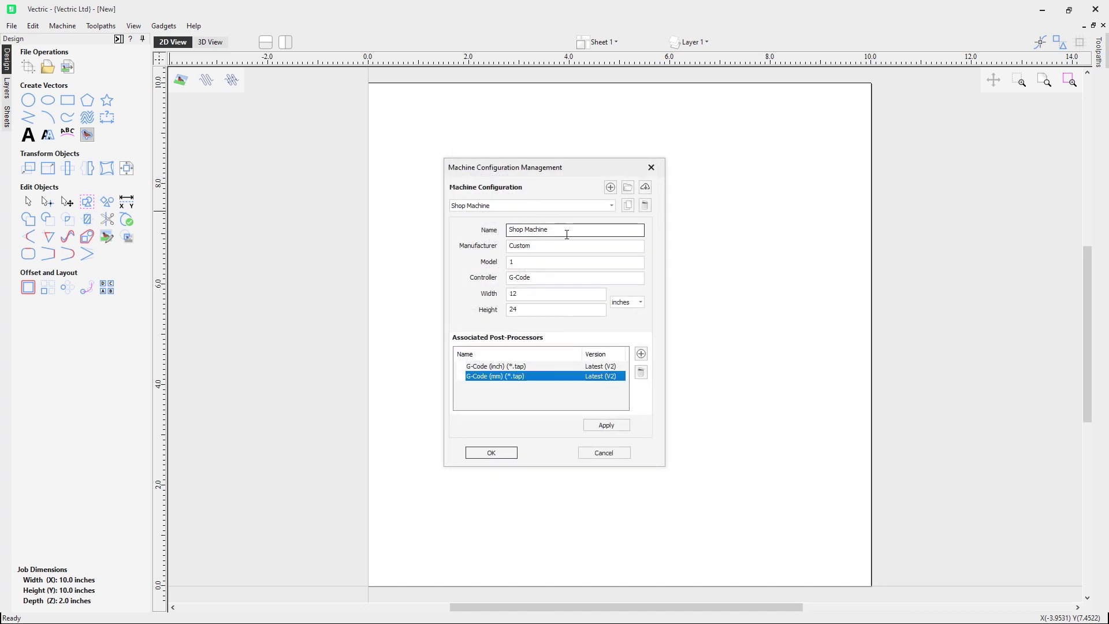
left_click(560, 291)
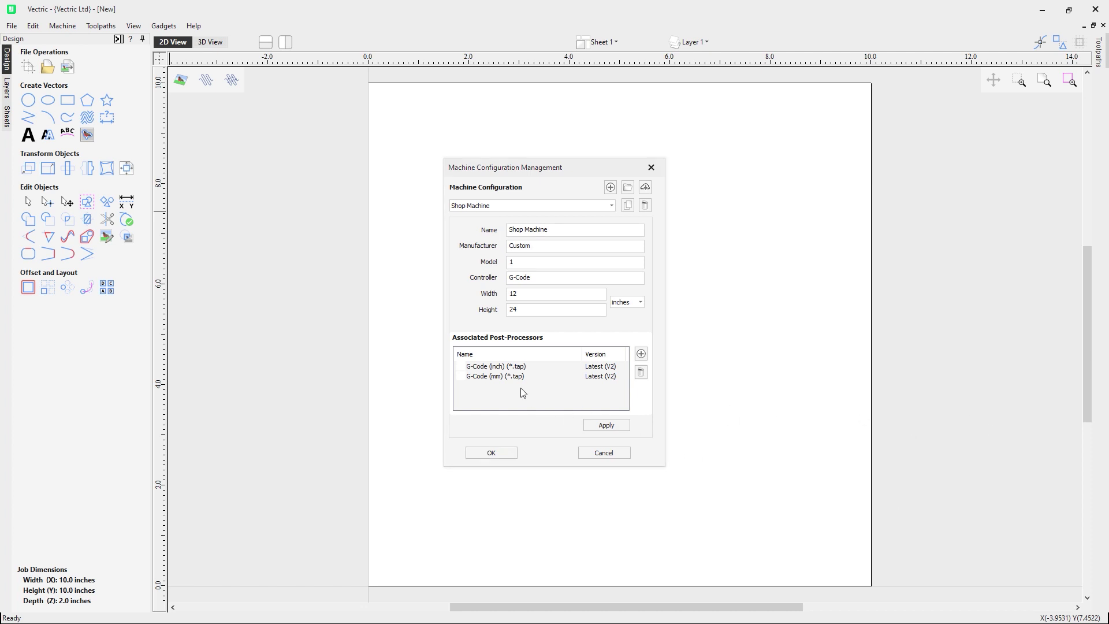
Step: View the file contents of the associated G-Code (inch) (*.tap) post-processor through to the end
left_click(515, 368)
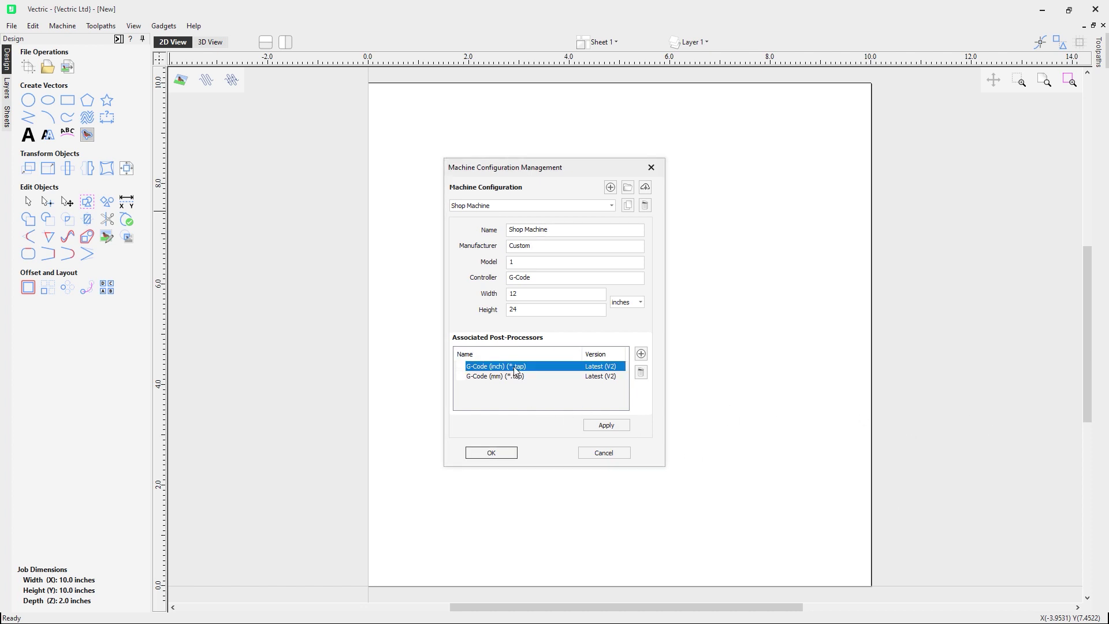
right_click(509, 367)
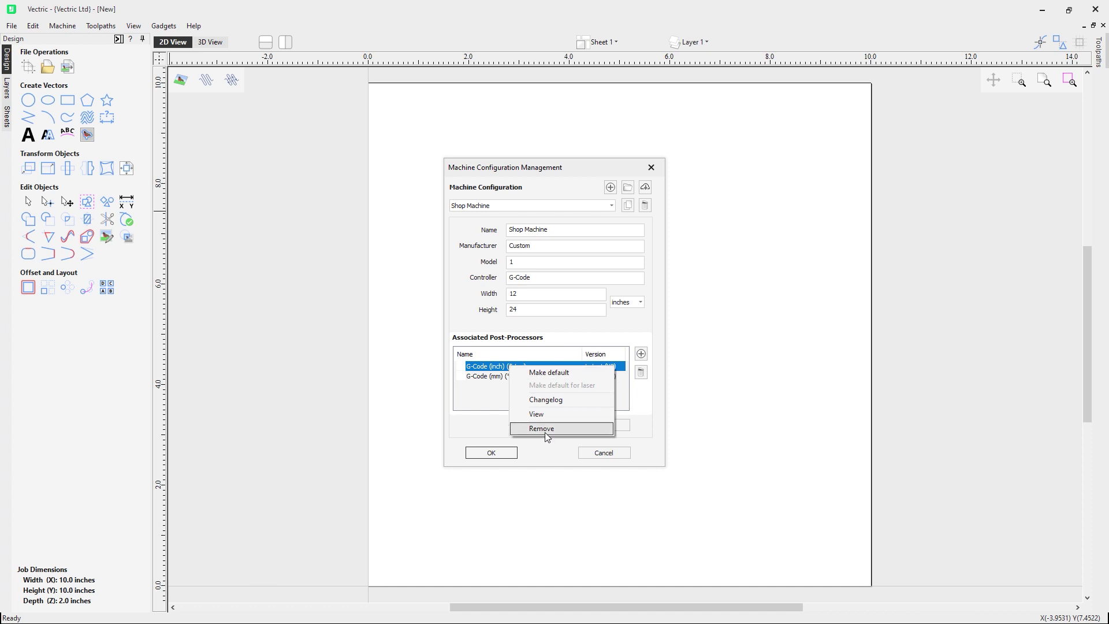
left_click(544, 415)
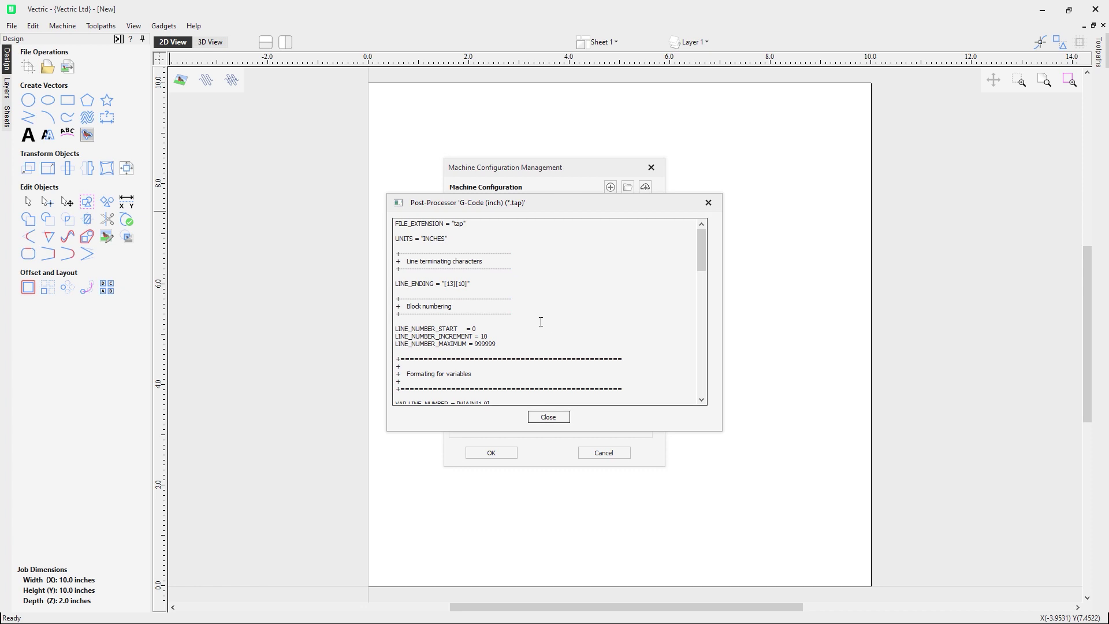
left_click_drag(703, 258, 703, 417)
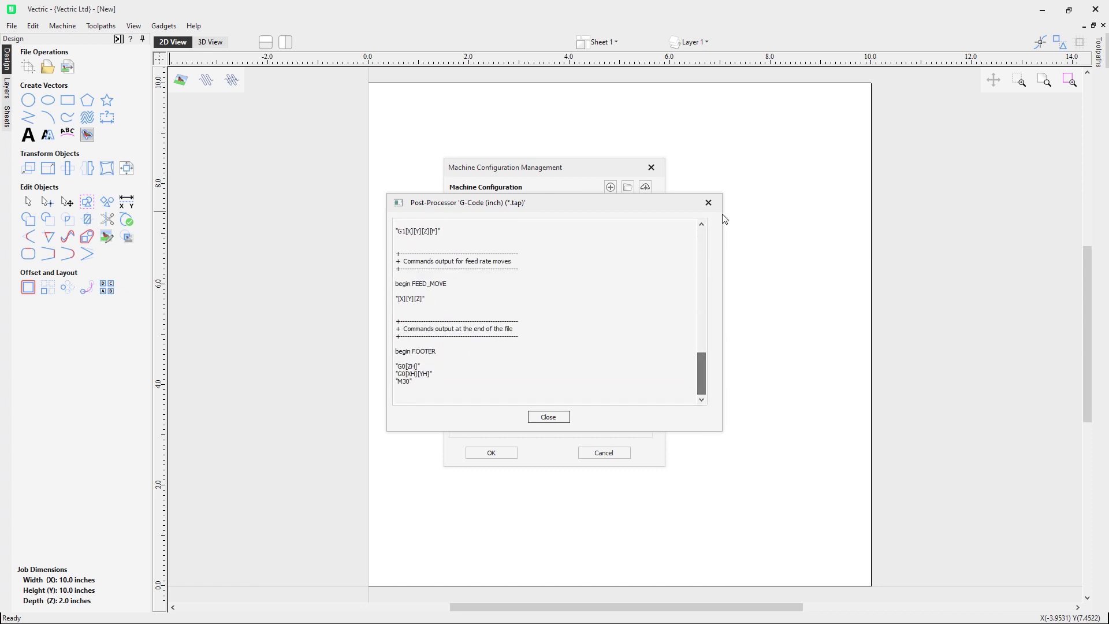
left_click(708, 202)
Step: View the changelog of the associated G-Code (inch) (*.tap) post-processor
right_click(506, 365)
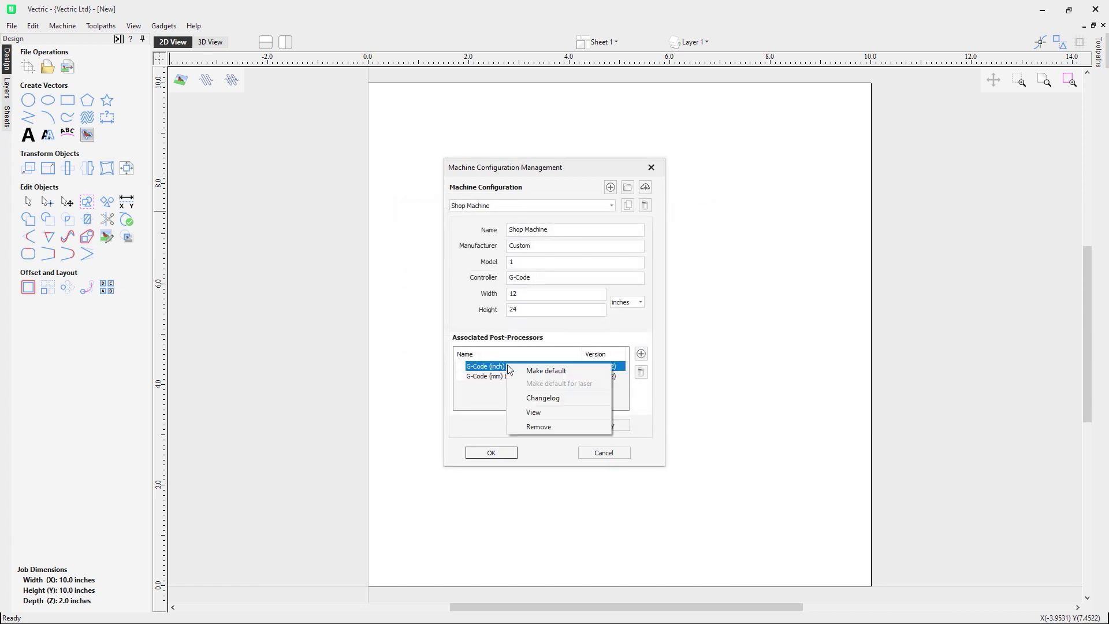
left_click(536, 396)
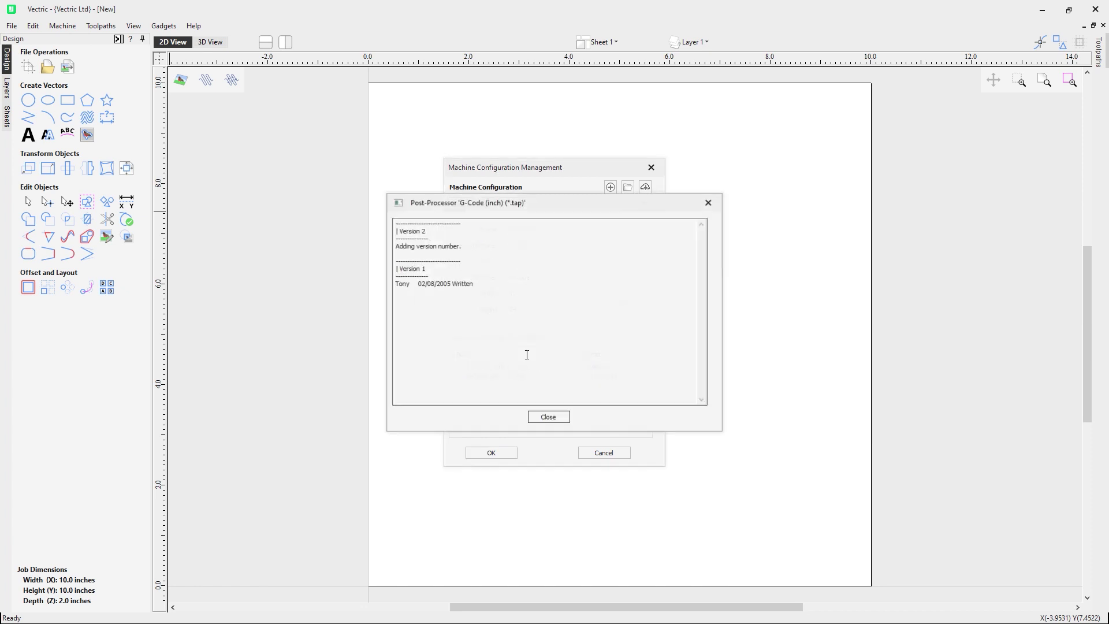
left_click(709, 204)
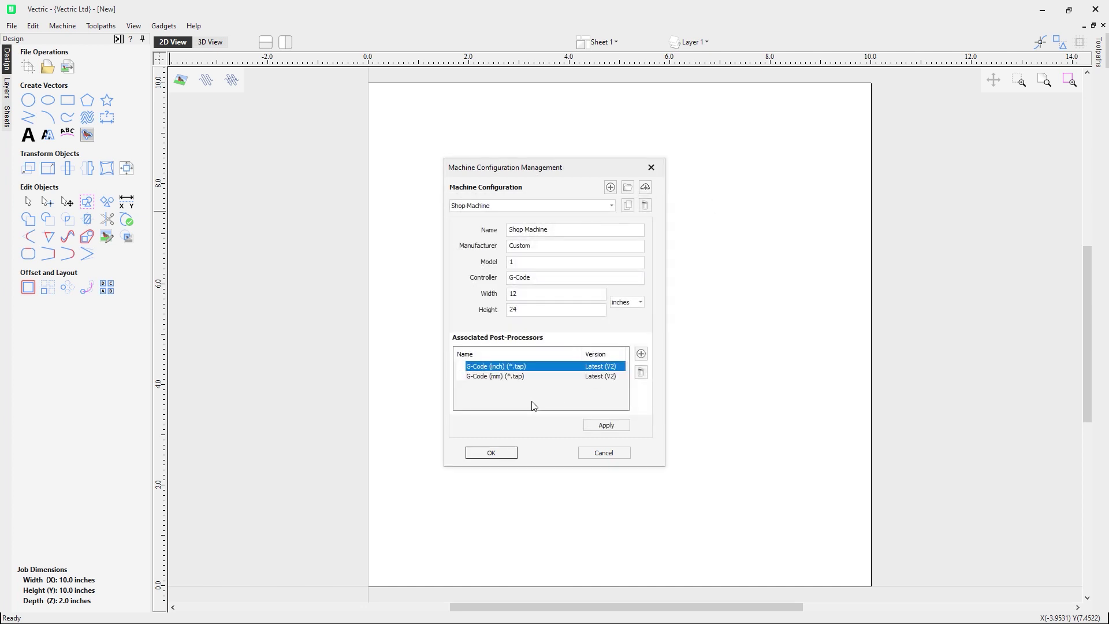
right_click(519, 366)
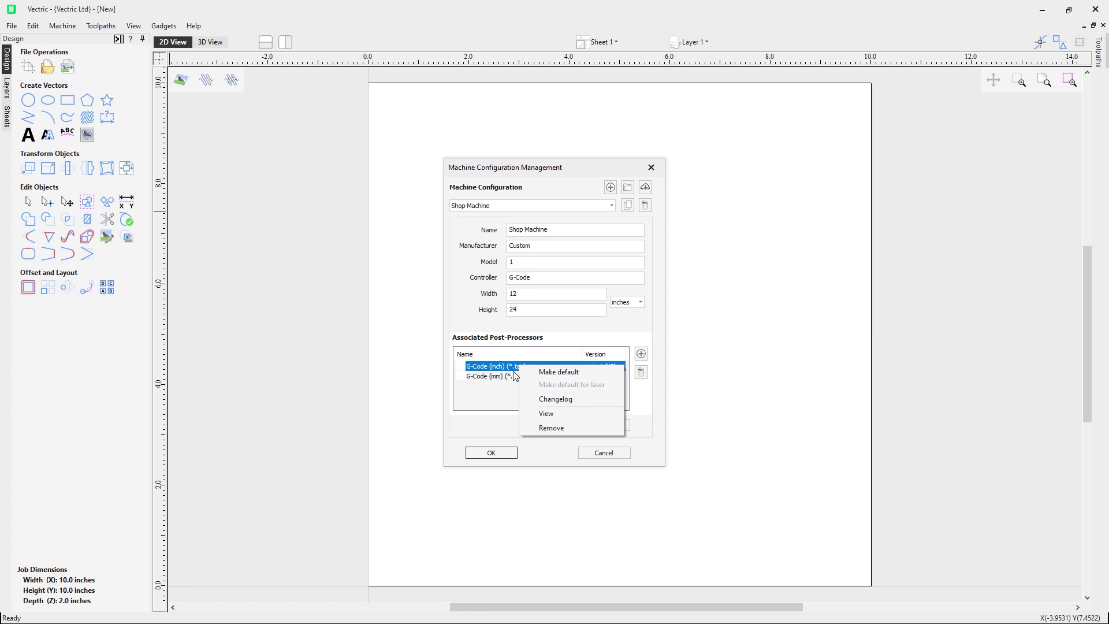
left_click(501, 397)
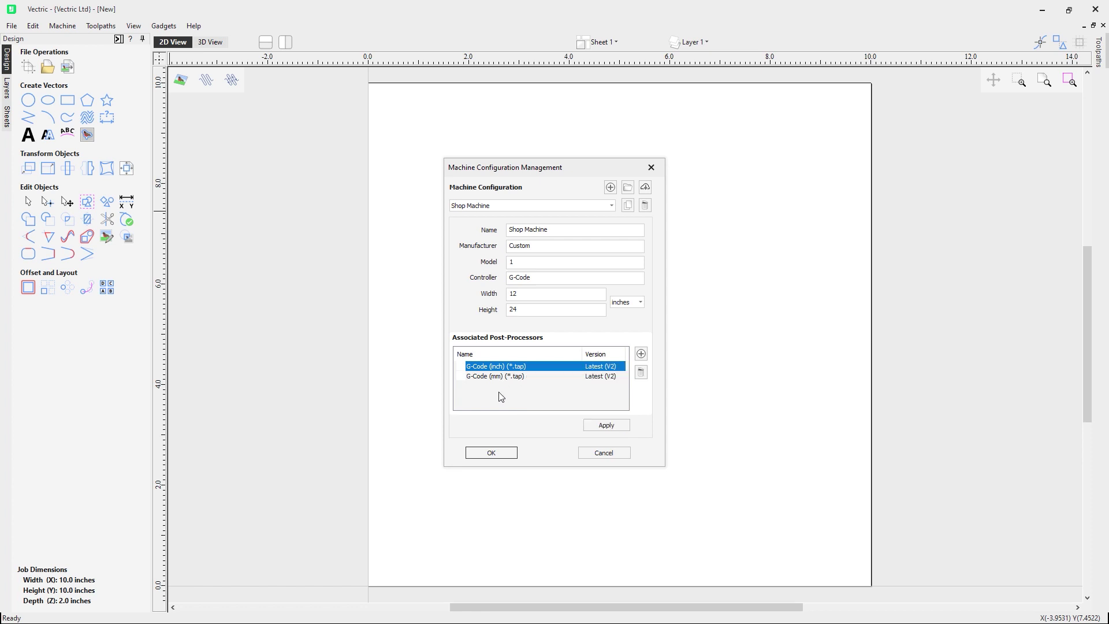
left_click(531, 387)
left_click(521, 371)
right_click(521, 371)
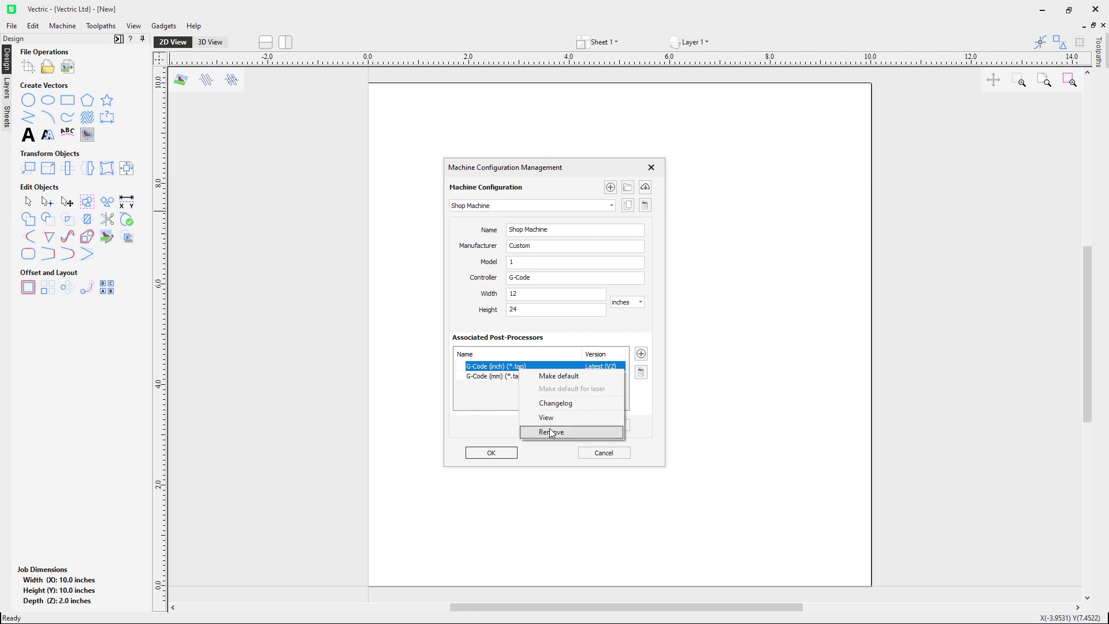
left_click(480, 409)
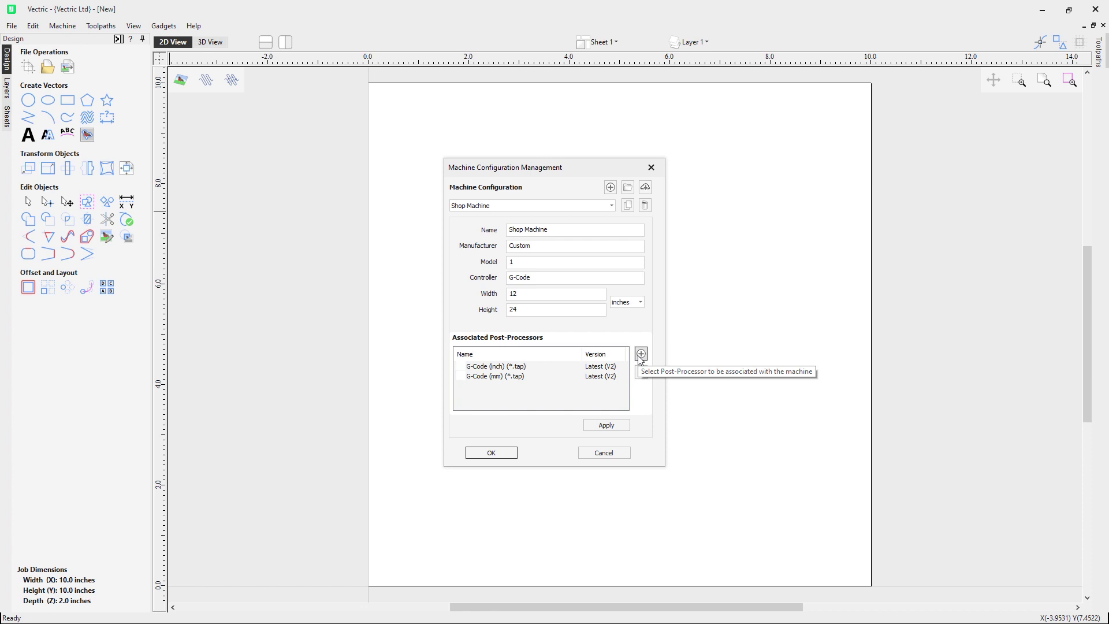
left_click(640, 354)
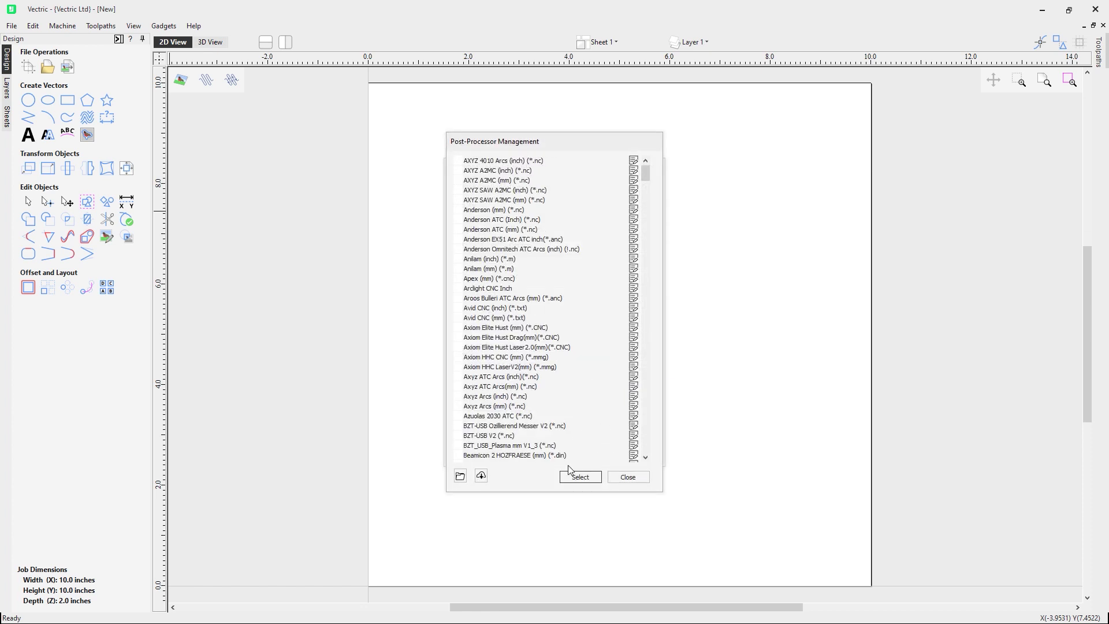
left_click(628, 476)
Step: Make the associated G-Code (inch) (*.tap) post-processor the default for the Shop Machine configuration
left_click(525, 368)
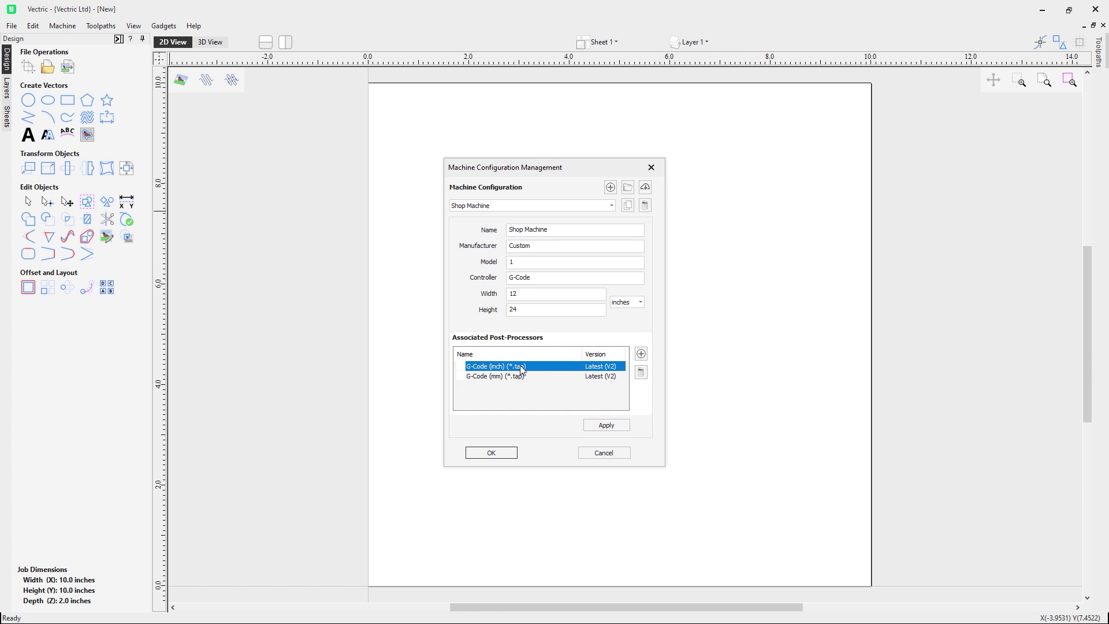
right_click(521, 367)
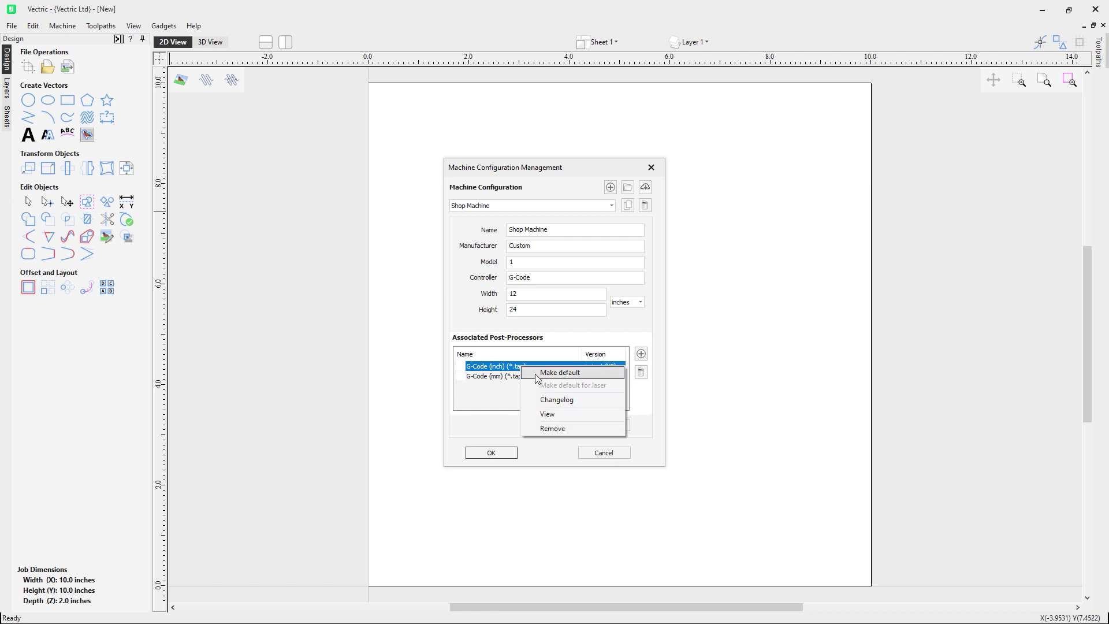
left_click(559, 373)
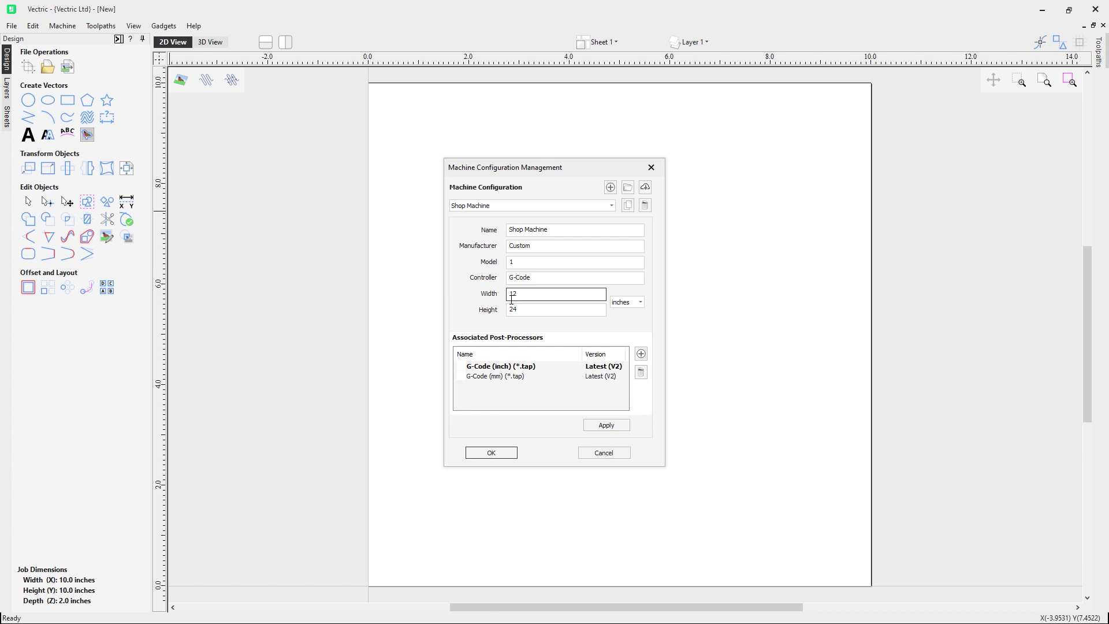
left_click(514, 370)
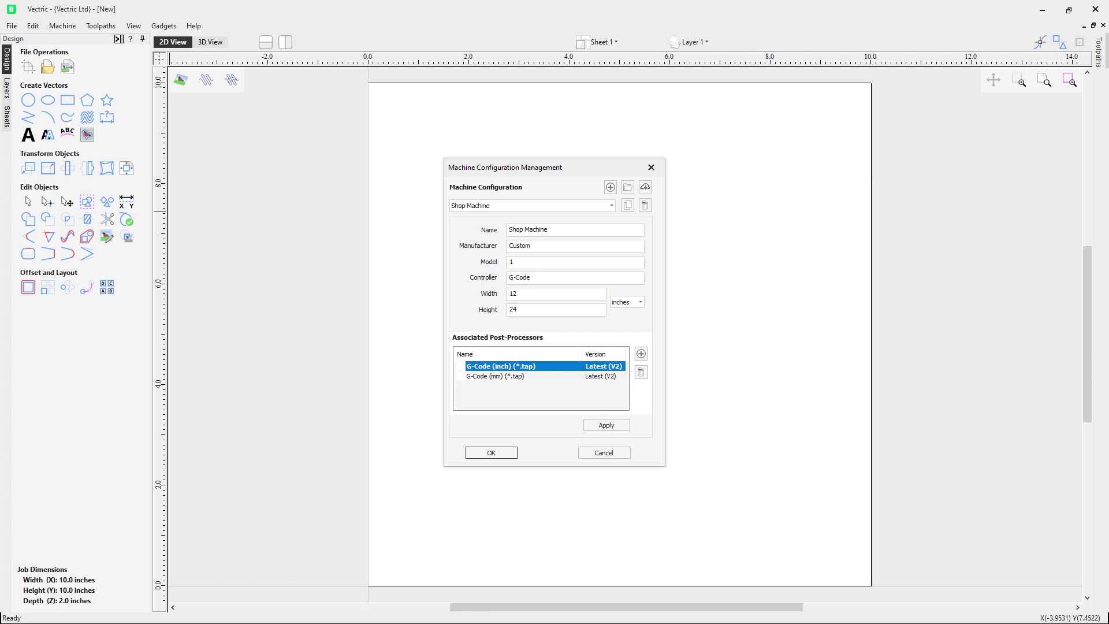
right_click(519, 369)
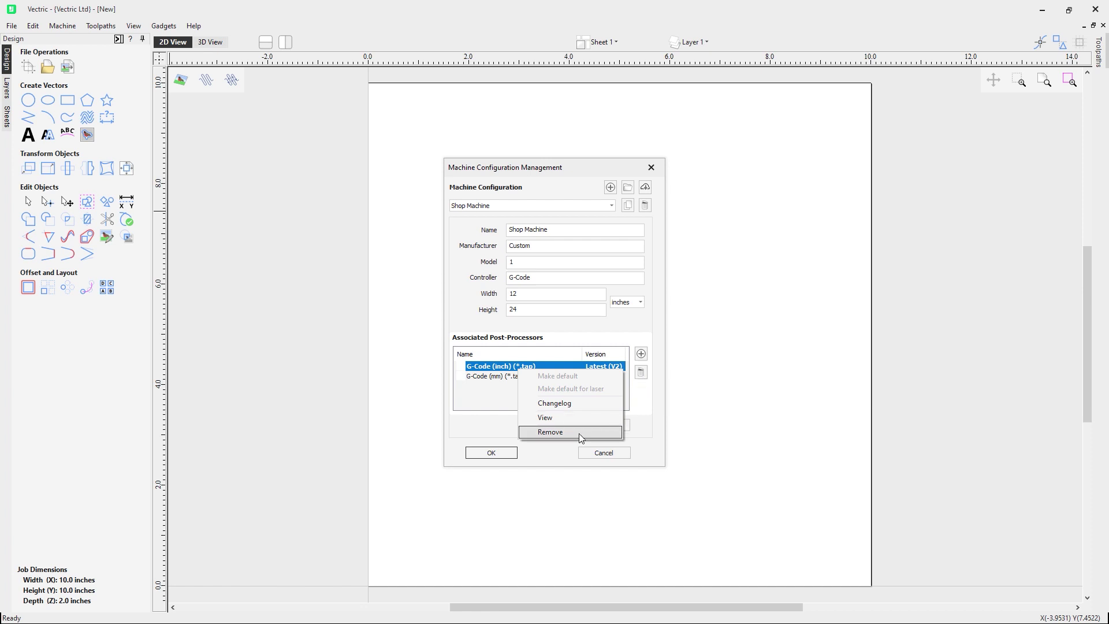
left_click(486, 398)
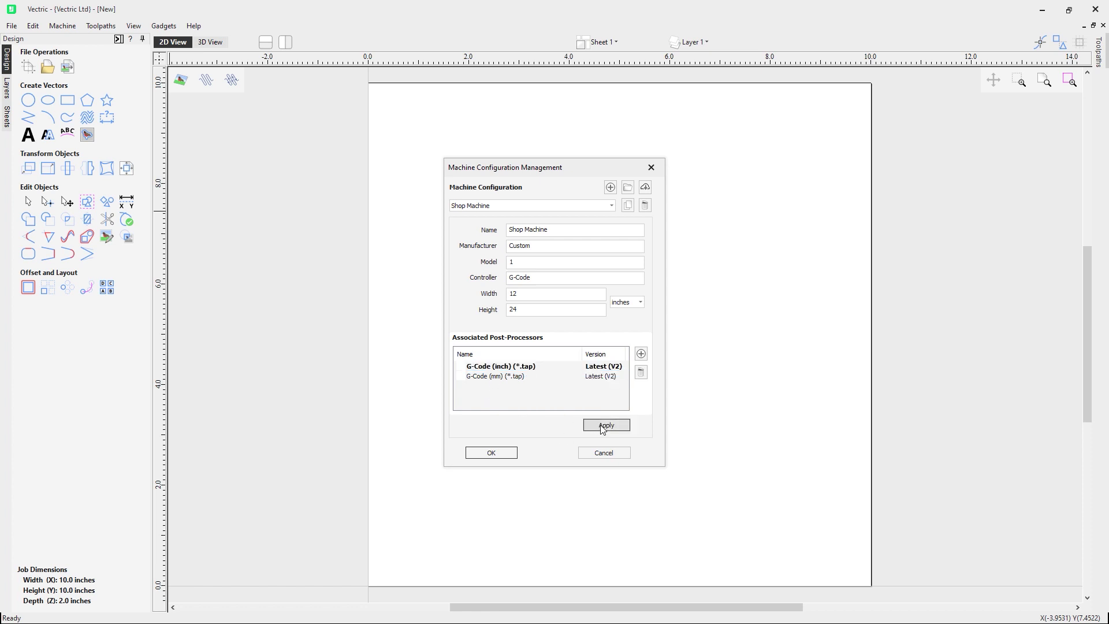
Step: Look through the Desktop and Large machine configurations, reselect Shop Machine, and accept the machine configuration
left_click(549, 206)
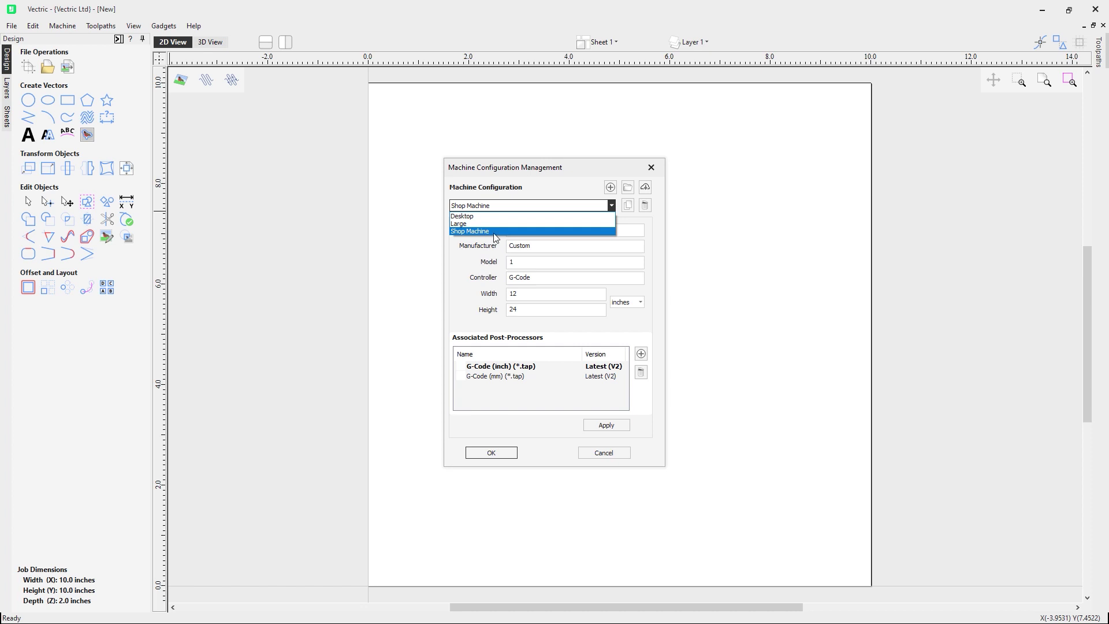
left_click(495, 217)
left_click(511, 207)
left_click(512, 223)
left_click(520, 207)
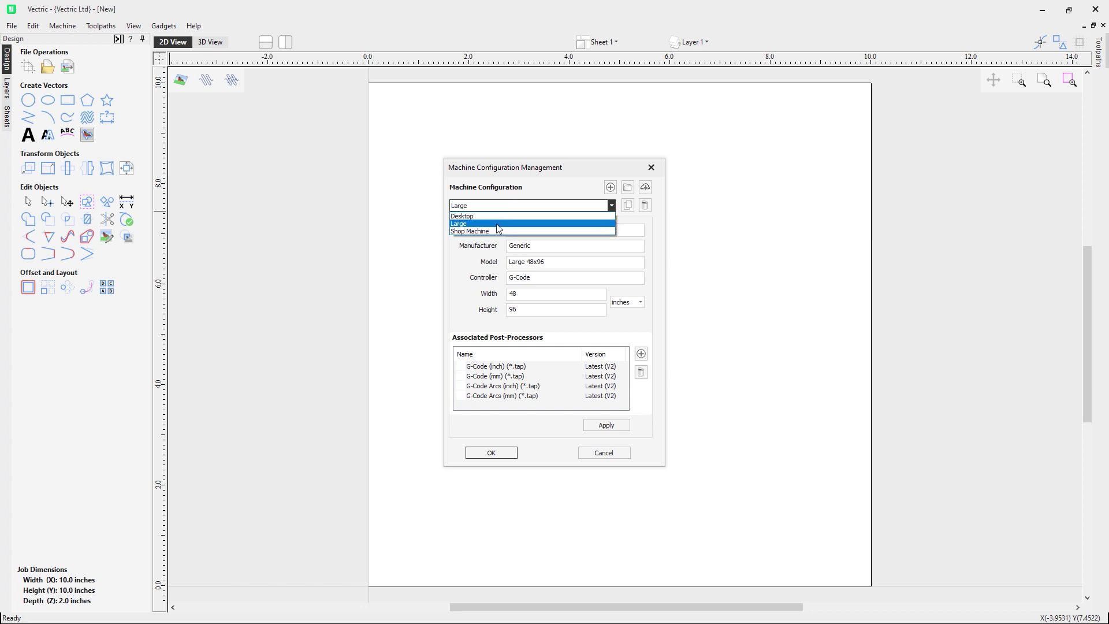
left_click(497, 231)
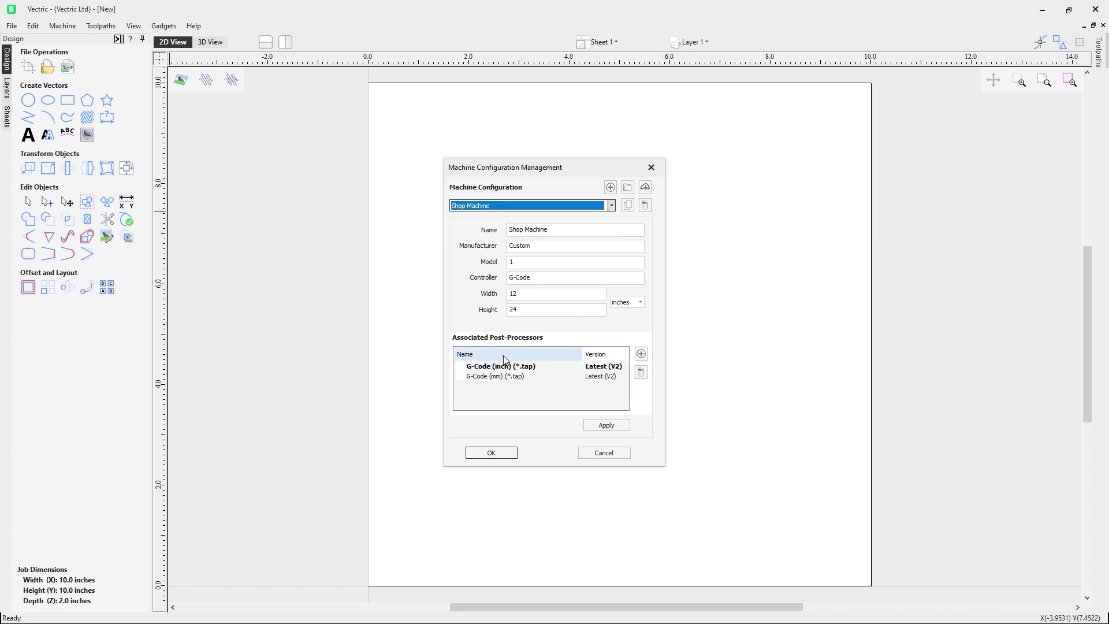
left_click(510, 454)
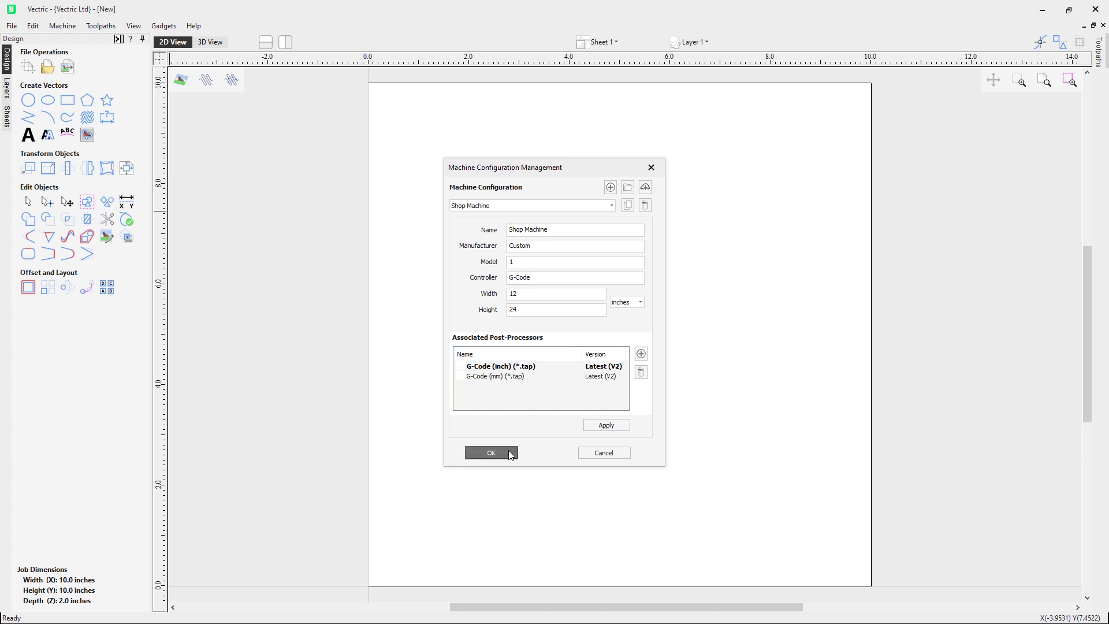
Step: Switch to the toolpath commands and check which machines the Tool Database offers, keeping Shop Machine selected
left_click(118, 39)
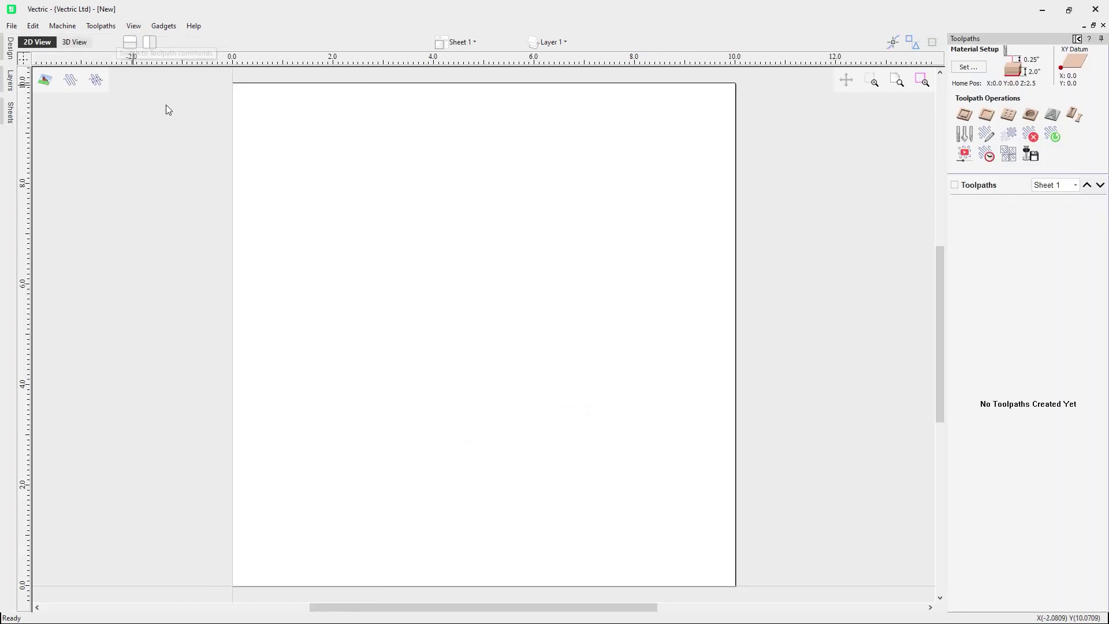
left_click(963, 140)
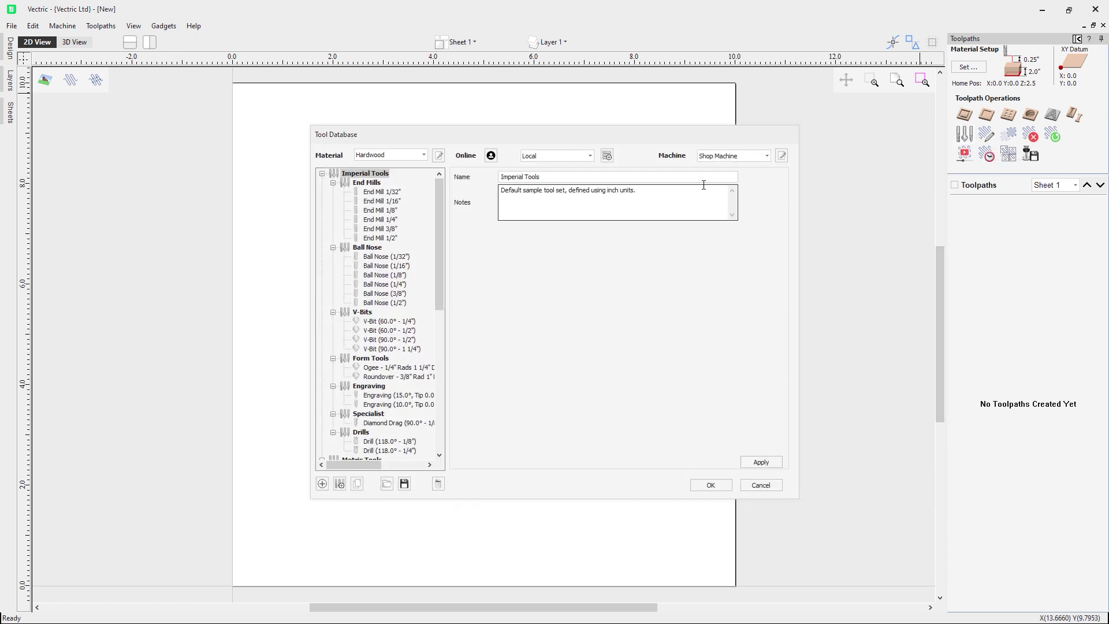
left_click(767, 156)
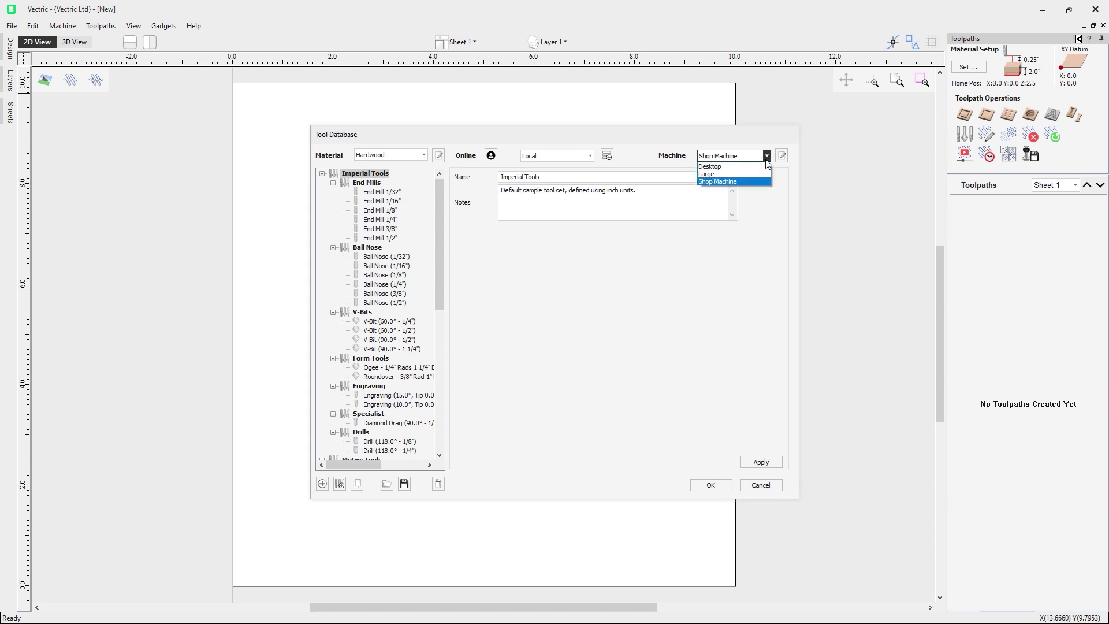
left_click(745, 231)
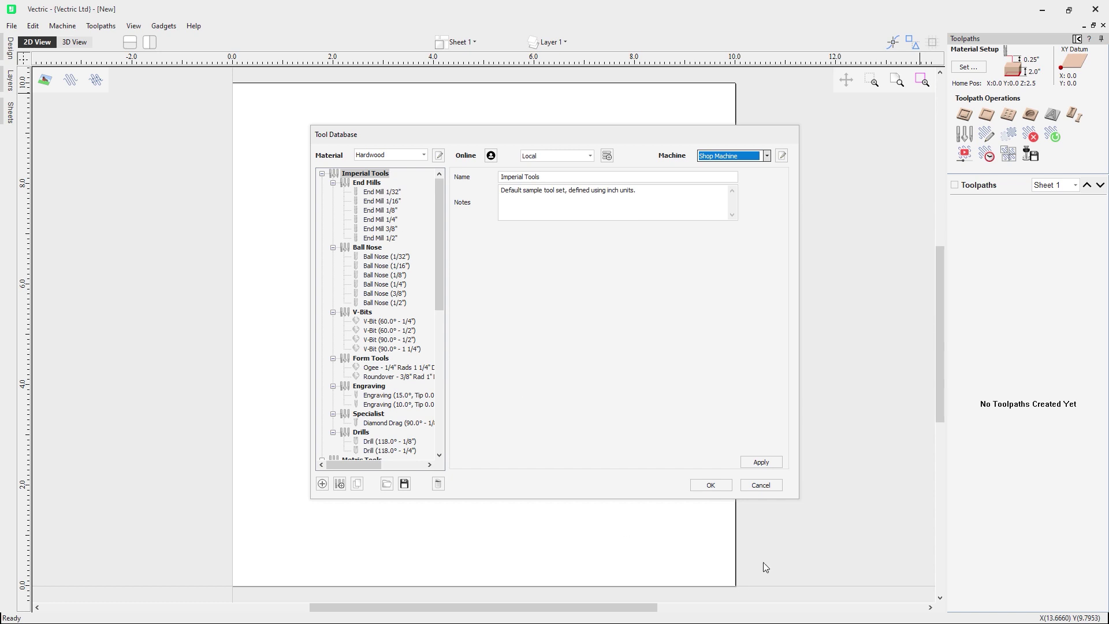
left_click(751, 489)
Step: Check which post-processors are offered for Shop Machine when saving toolpaths
left_click(1030, 154)
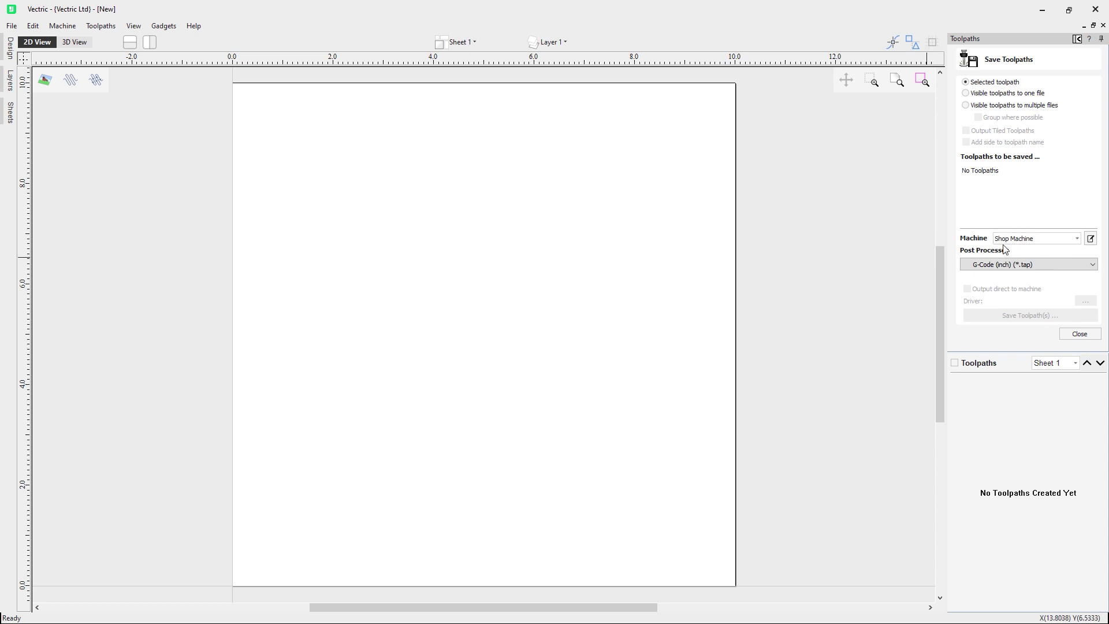
left_click(1058, 267)
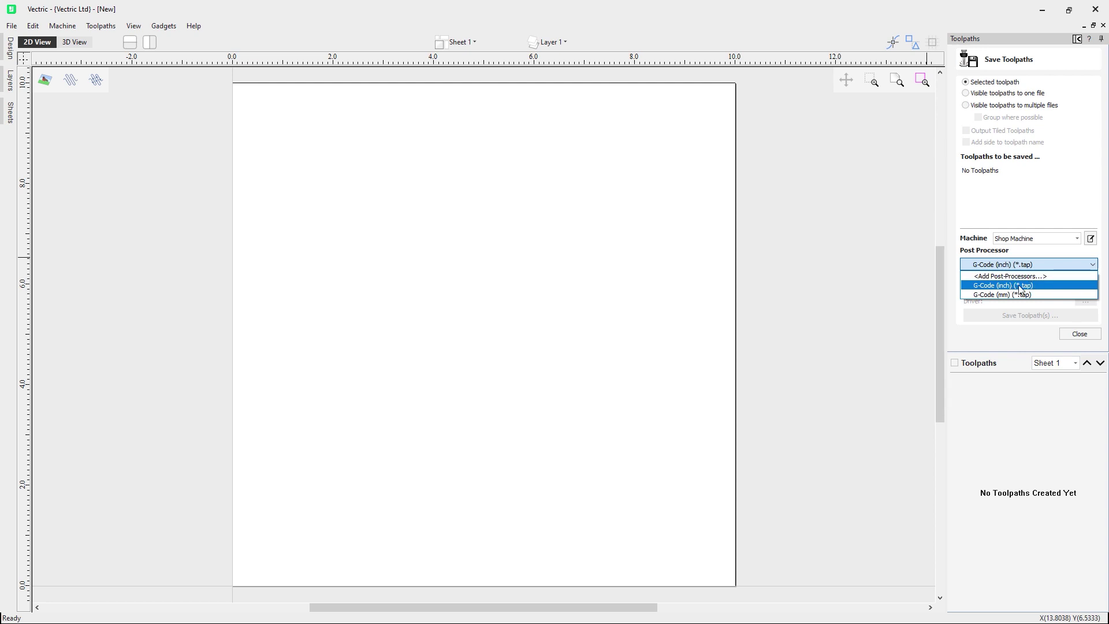
left_click(1010, 205)
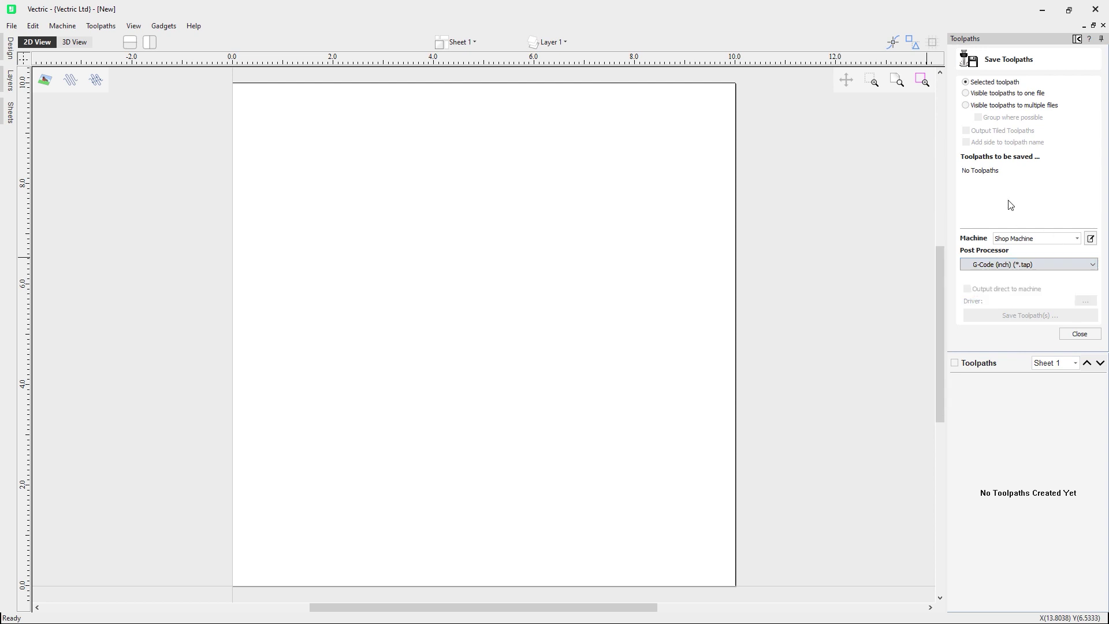
left_click(1080, 334)
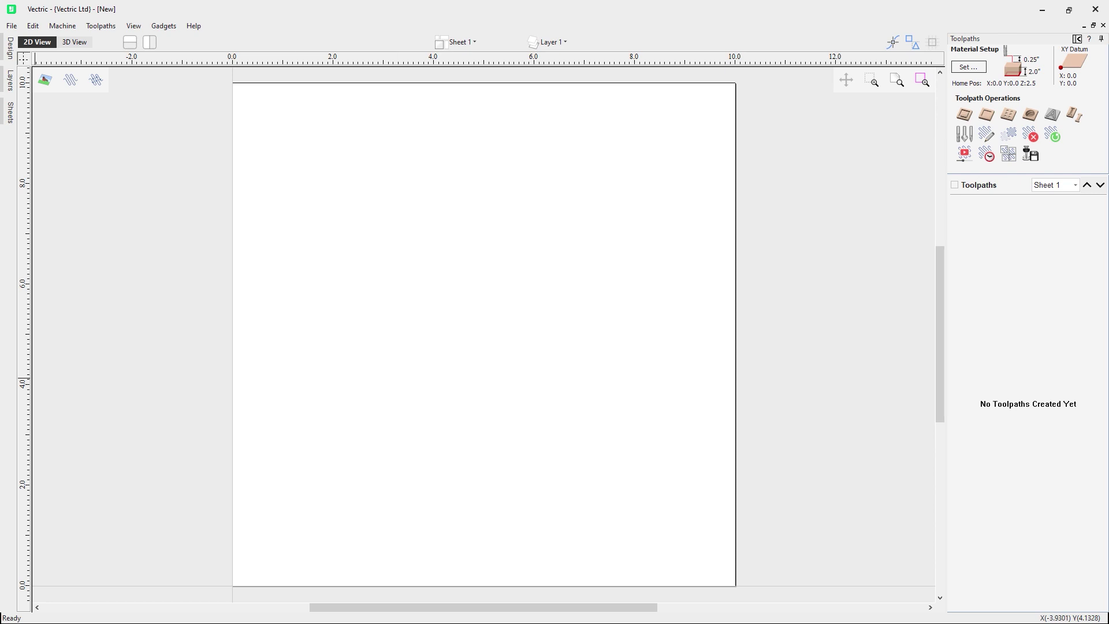
Step: Install the Generic_Desktop_Machine package from the Downloads folder as a new Desktop 12x24 machine configuration
left_click(66, 28)
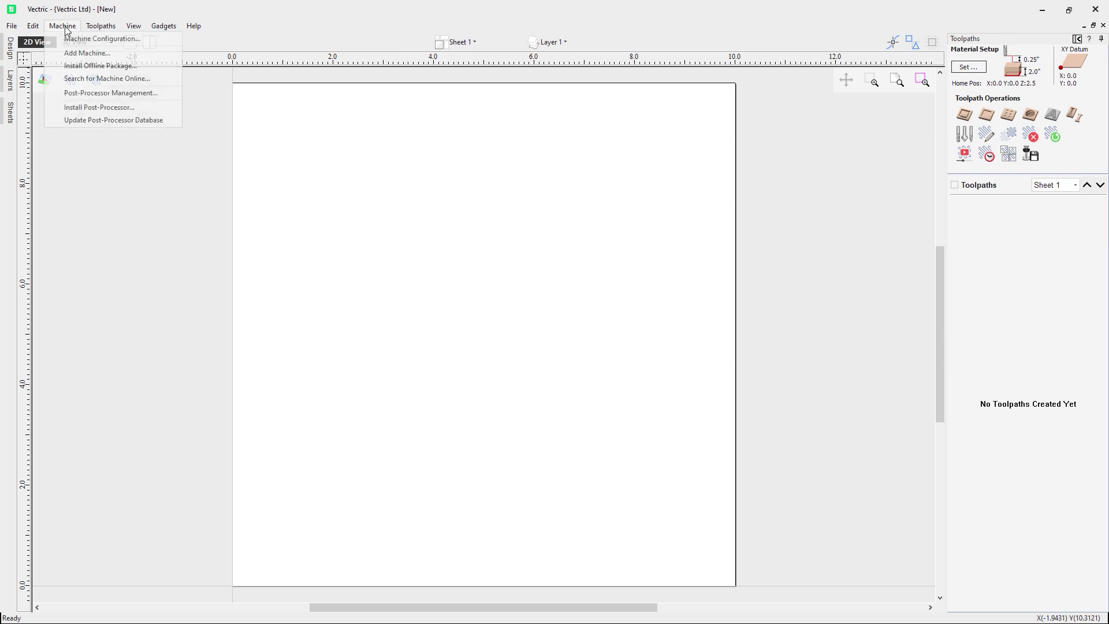
left_click(94, 39)
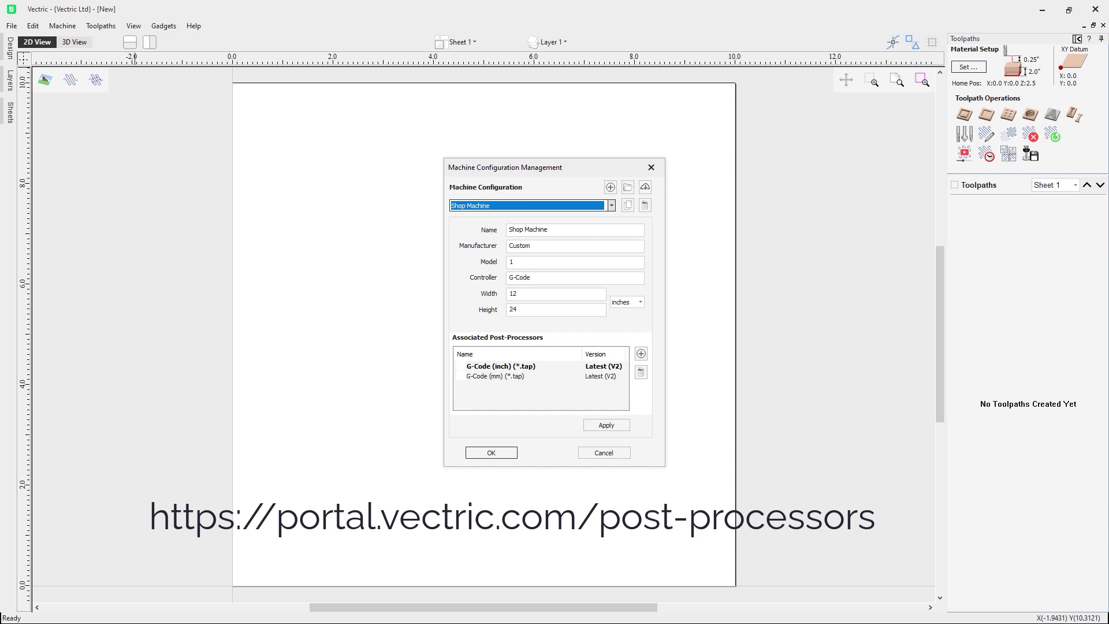
left_click(628, 191)
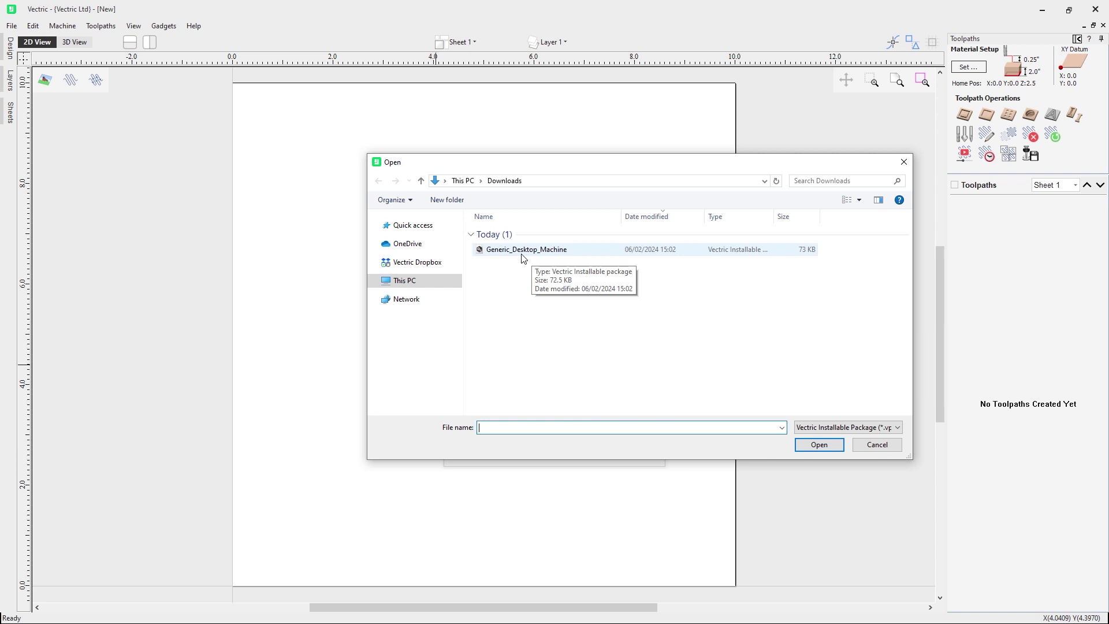
left_click(521, 254)
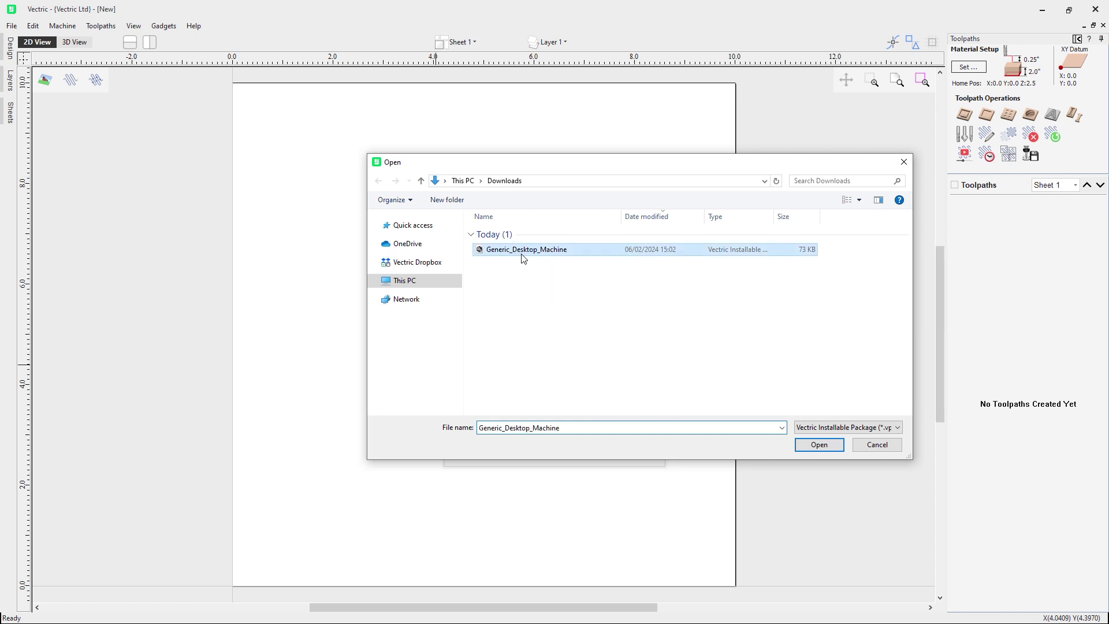
left_click(822, 445)
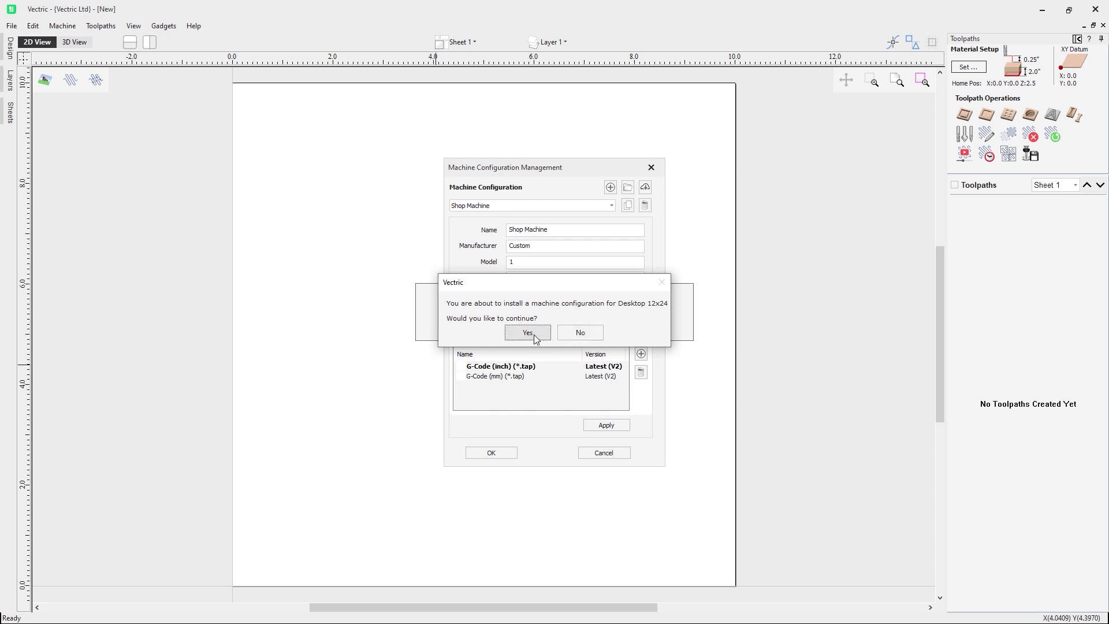
left_click(527, 333)
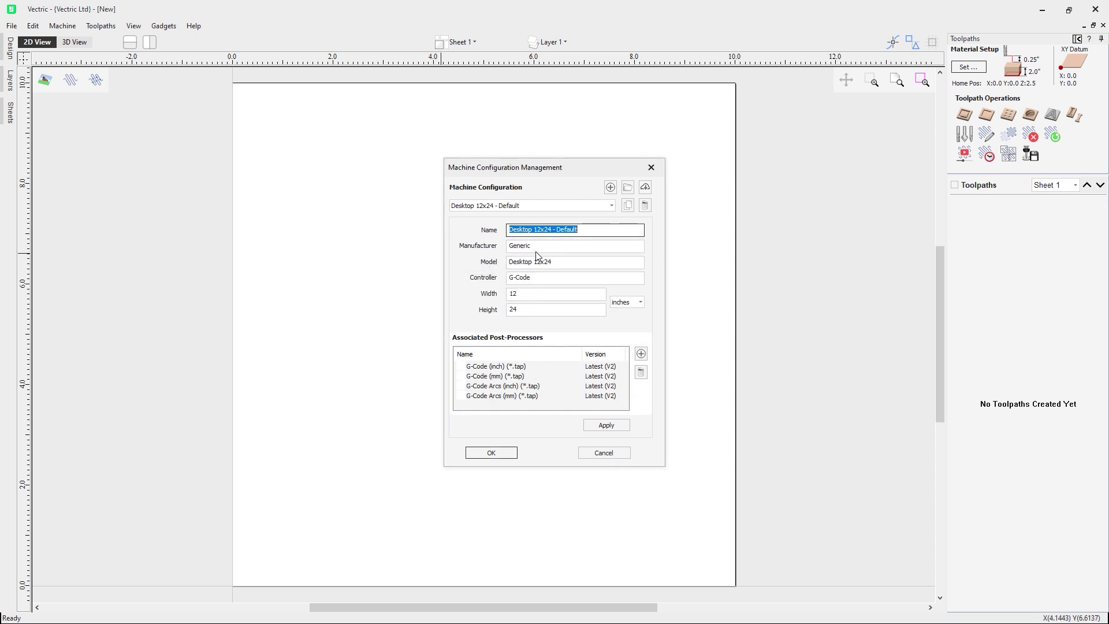
Step: Review the name, manufacturer, model, controller, width and height of the Desktop 12x24 - Default configuration and accept it
left_click(589, 230)
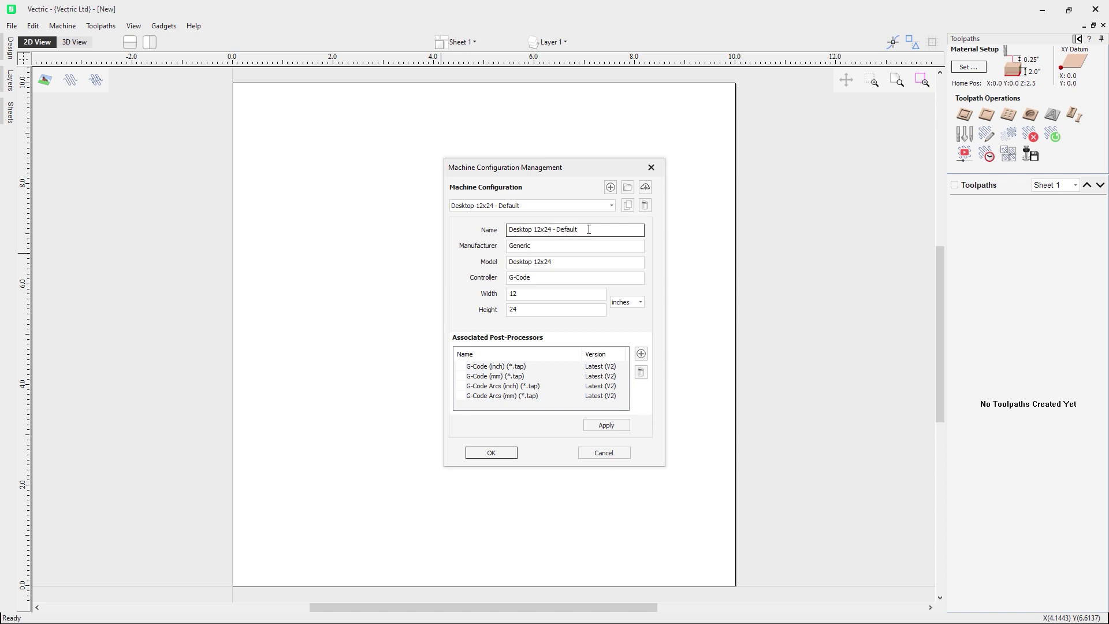
left_click(546, 247)
left_click(572, 263)
left_click(552, 279)
left_click(537, 295)
left_click(537, 309)
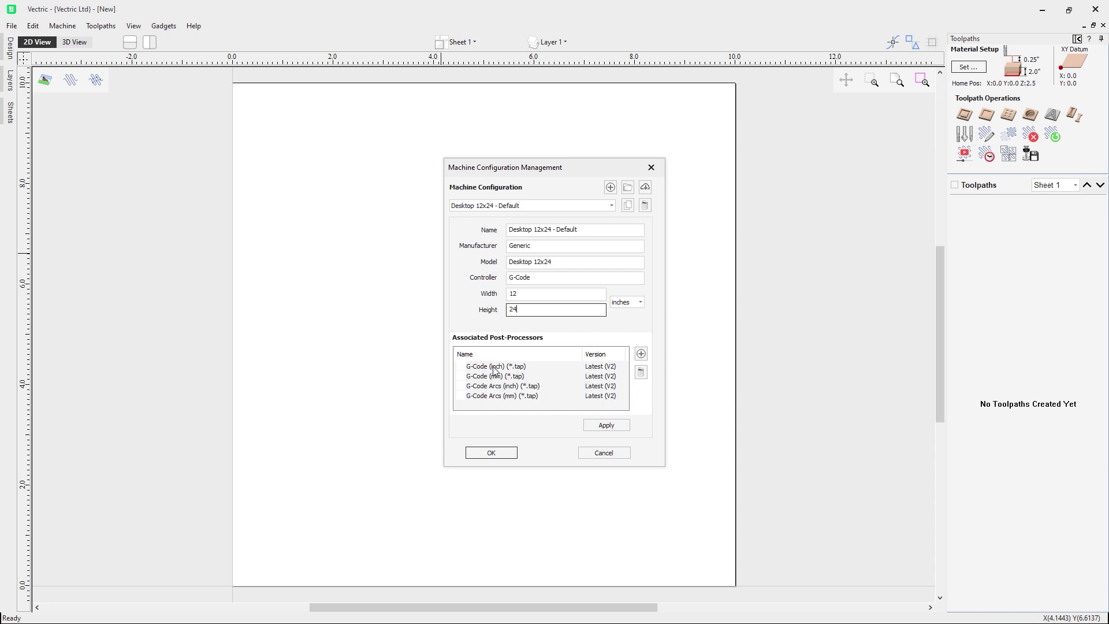
left_click(491, 454)
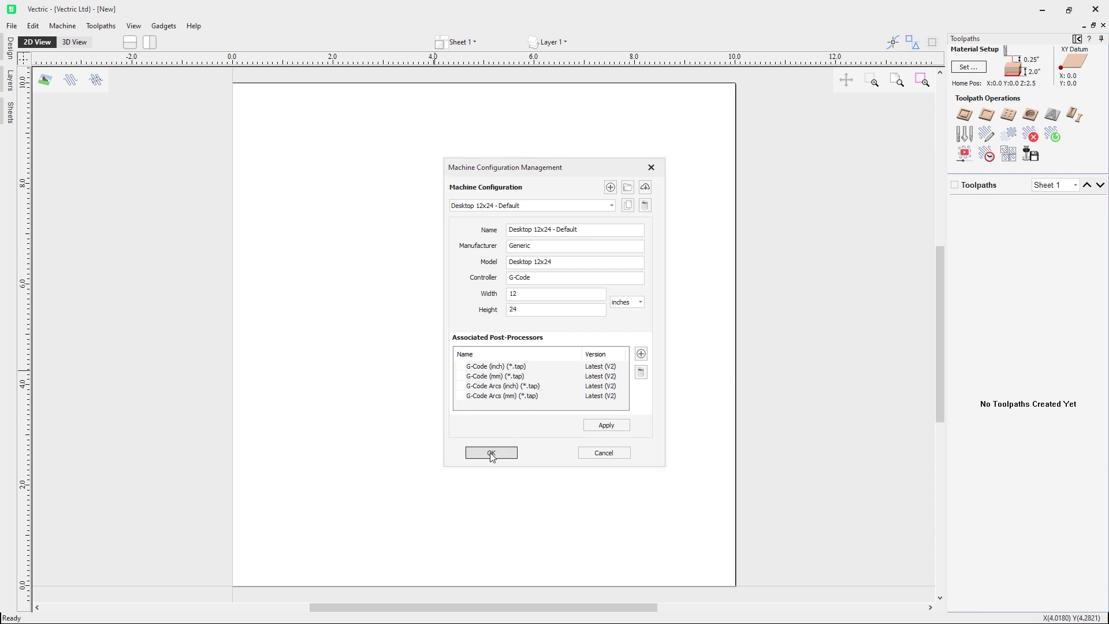
Step: Check which post-processors are offered for Desktop 12x24 - Default when saving toolpaths
left_click(1026, 157)
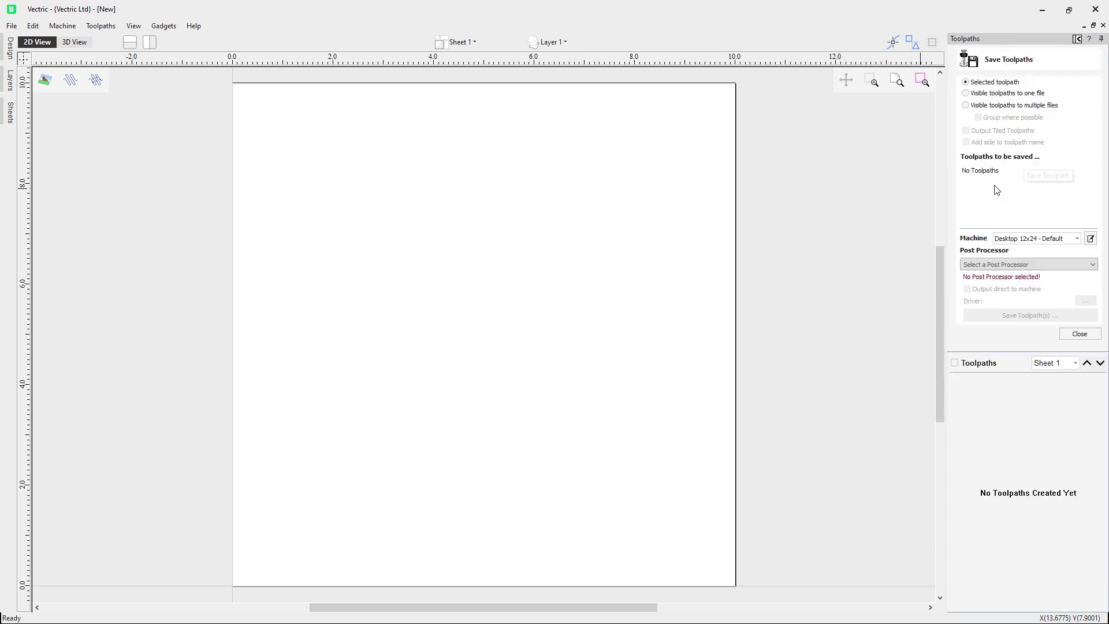
left_click(1054, 244)
left_click(1052, 250)
left_click(1050, 264)
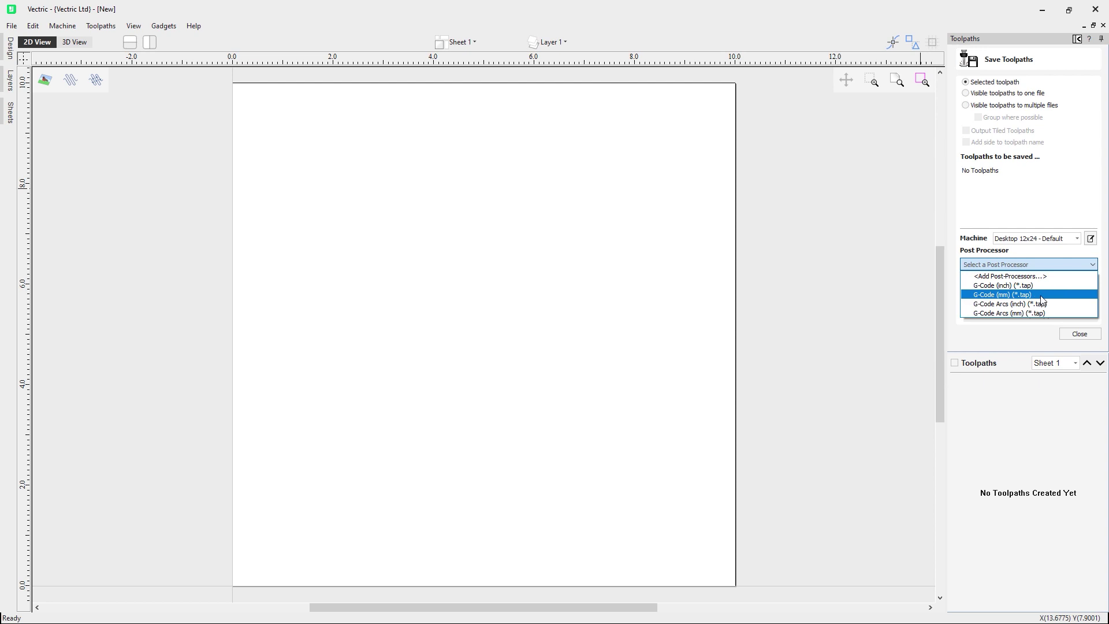
left_click(916, 227)
left_click(1079, 334)
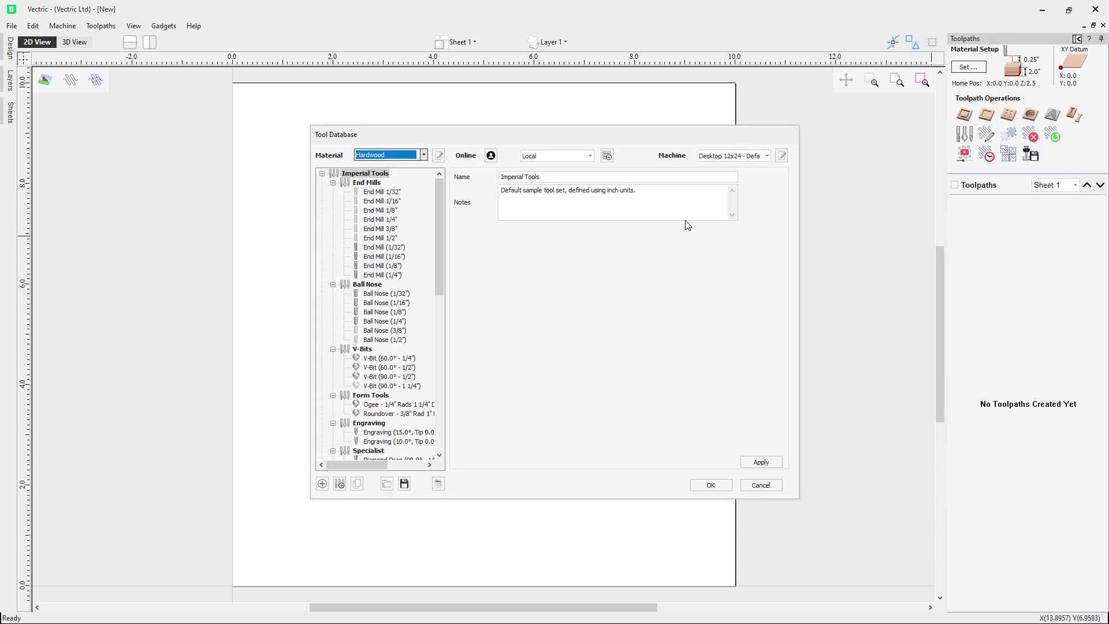
Step: Examine the hardwood cutting settings of the imperial end mills for the Desktop 12x24 - Default machine in the Tool Database
left_click(767, 156)
left_click(767, 156)
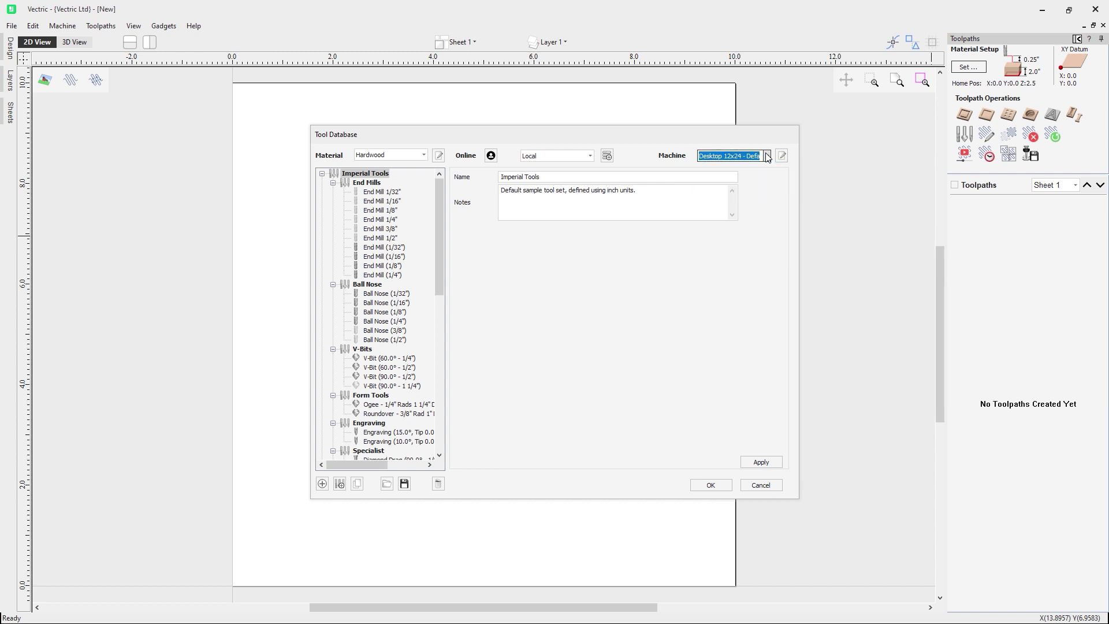
left_click(767, 156)
left_click(767, 156)
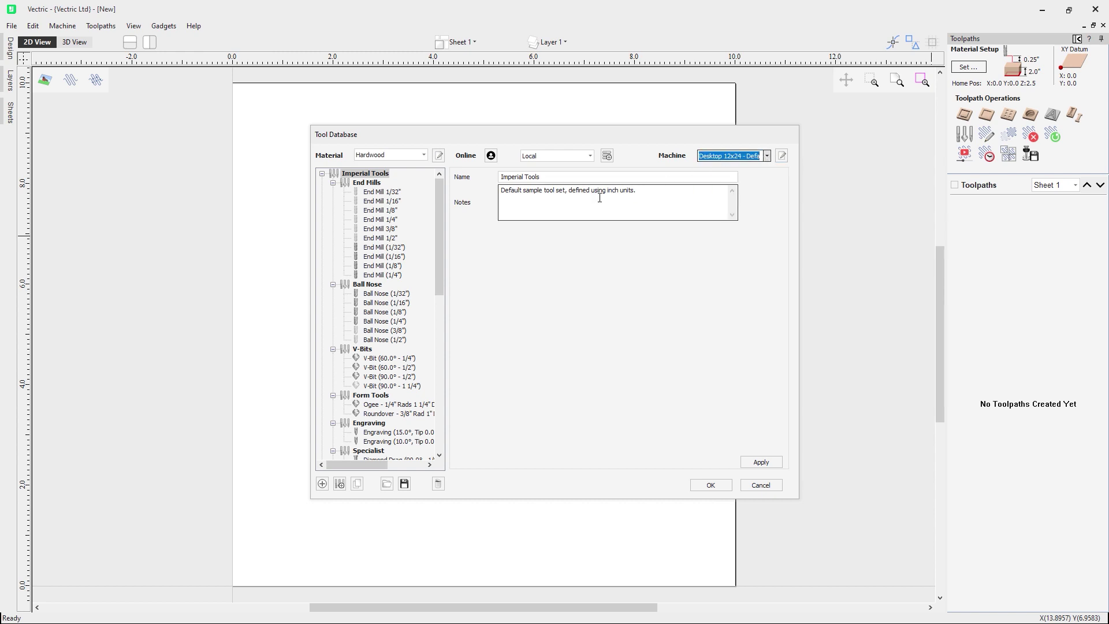
left_click(375, 248)
left_click(382, 256)
left_click(383, 265)
left_click(386, 275)
Step: Examine the cutting settings of the imperial ball nose and V-bit tools, and close the Tool Database
left_click(398, 294)
left_click(396, 302)
left_click(396, 313)
left_click(398, 322)
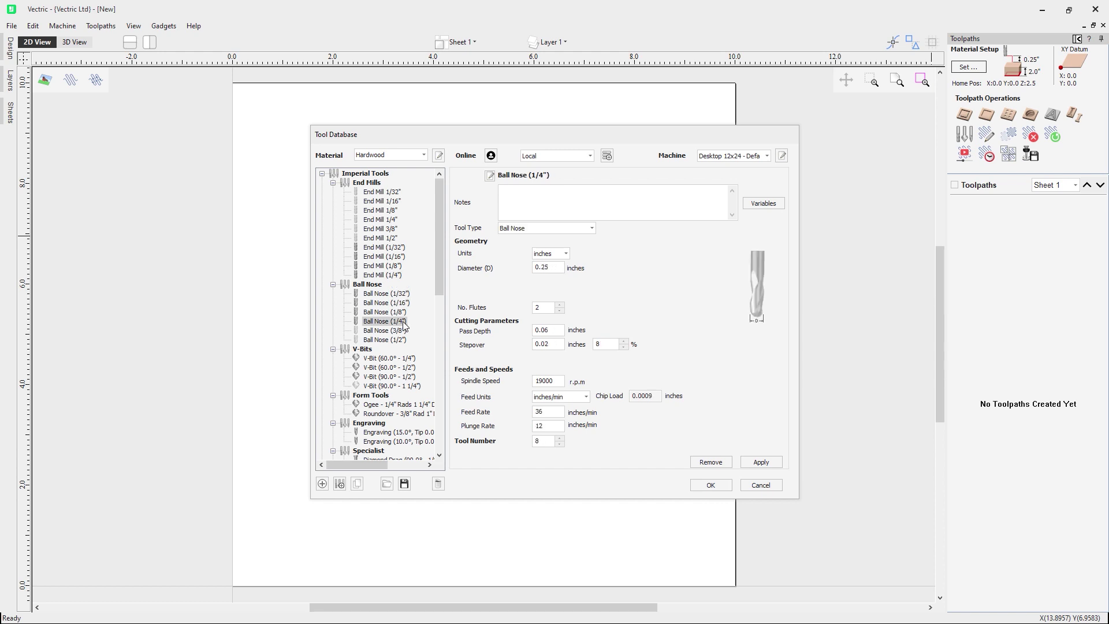
left_click(400, 359)
left_click(398, 368)
left_click(396, 377)
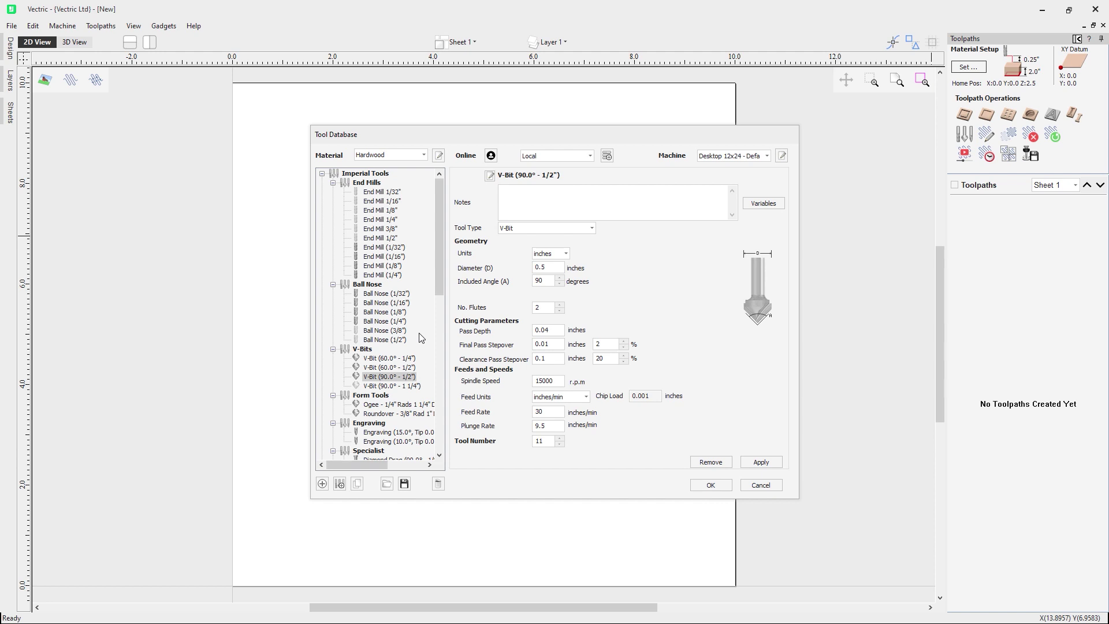
left_click(721, 489)
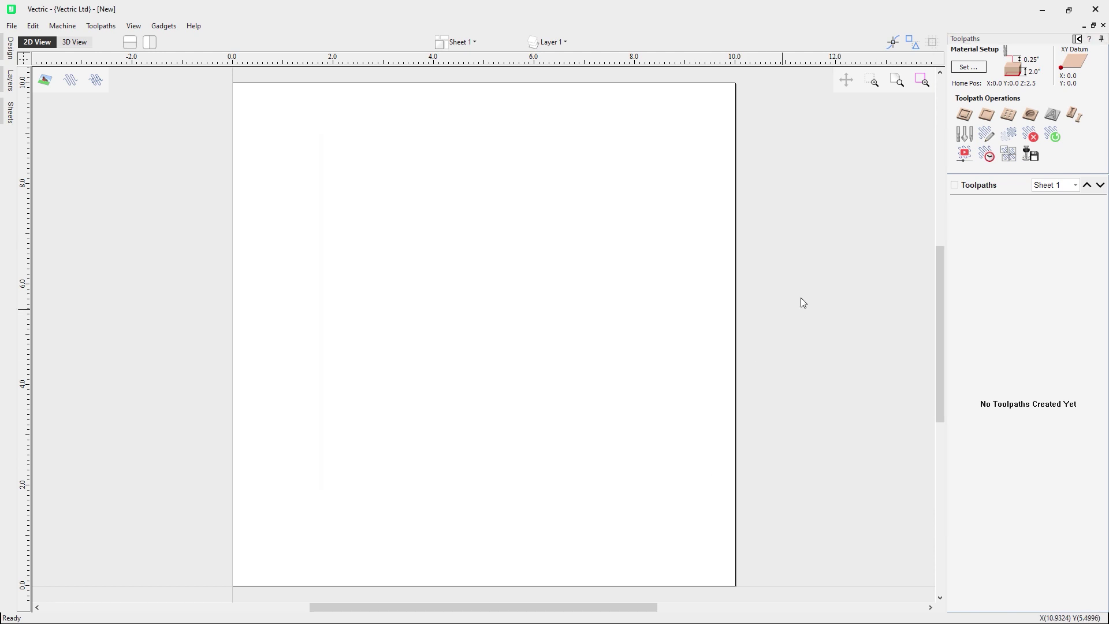
Step: Start an online machine search from the machine configuration management and choose Generic as the manufacturer
left_click(63, 27)
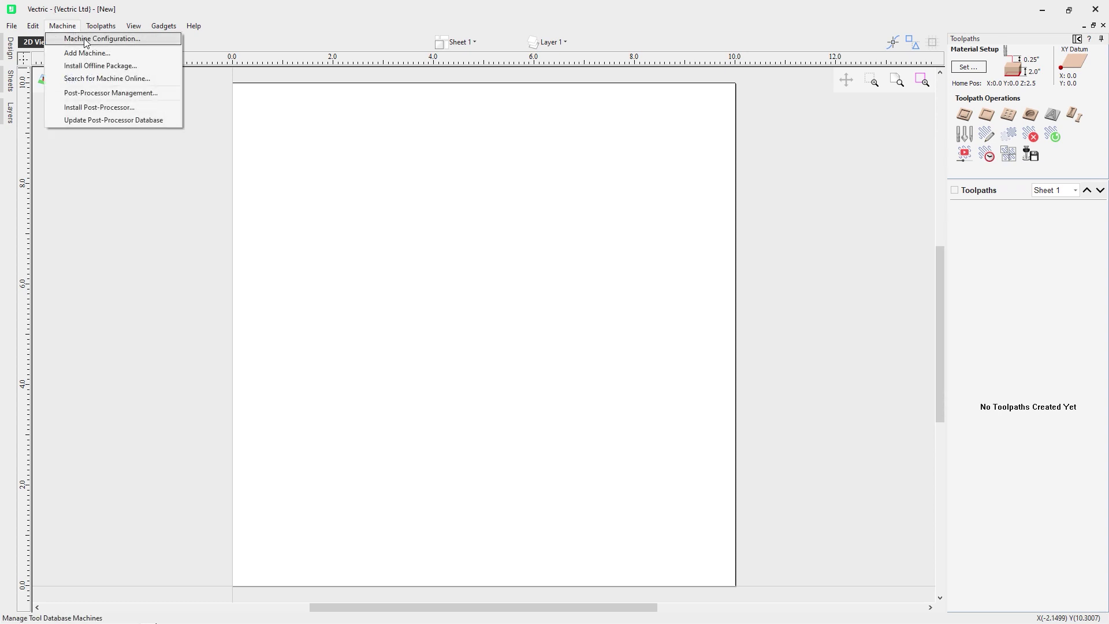
left_click(85, 39)
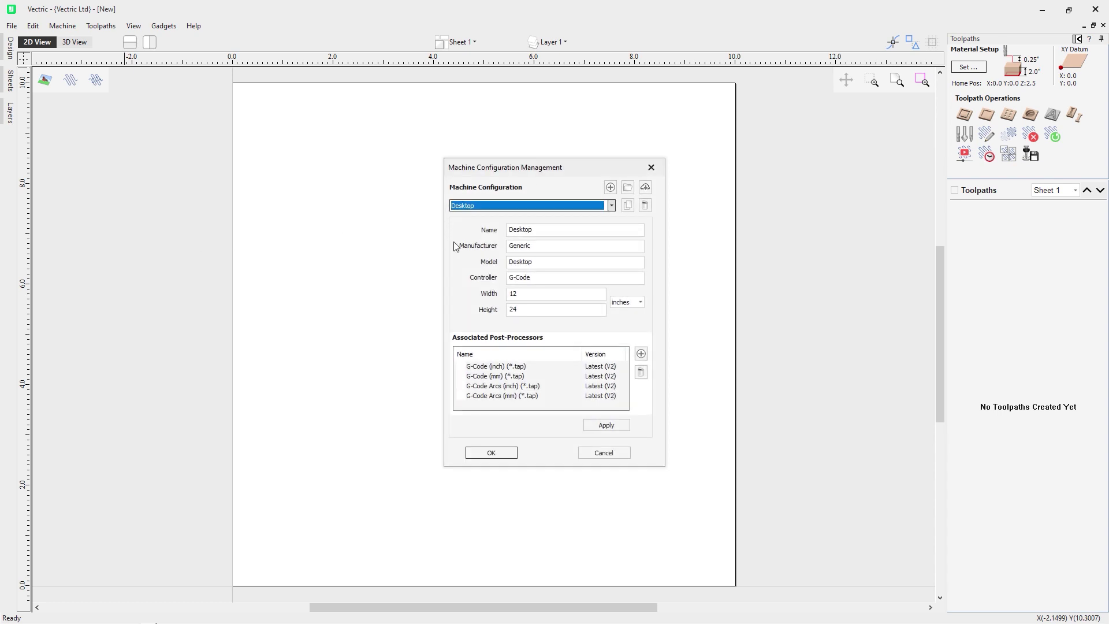
left_click(645, 188)
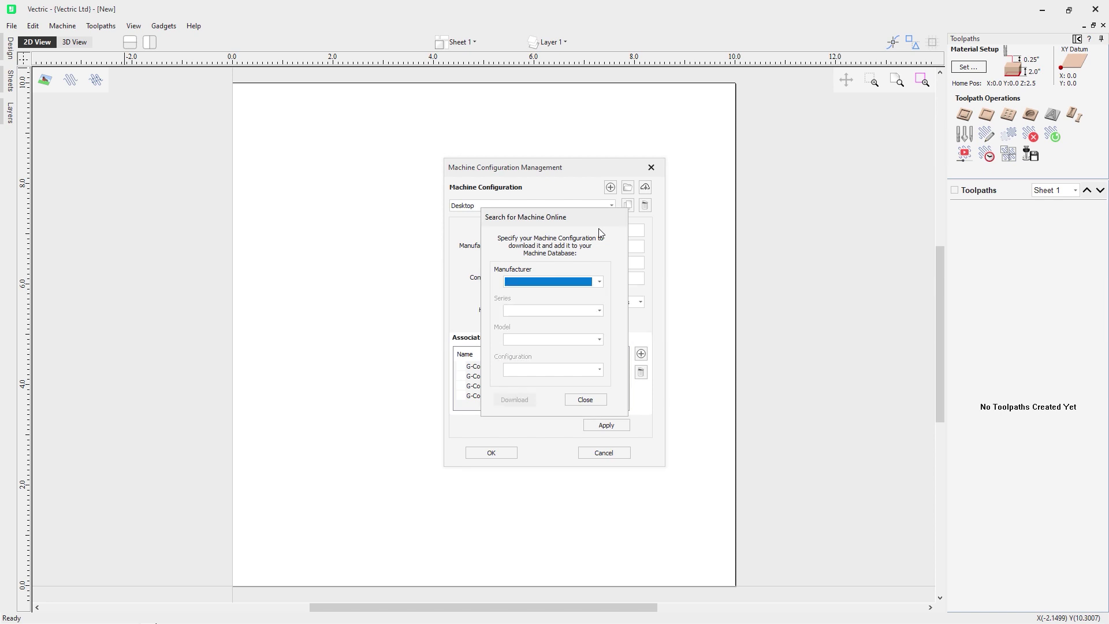
left_click(591, 283)
scroll(576, 368, "down", 3)
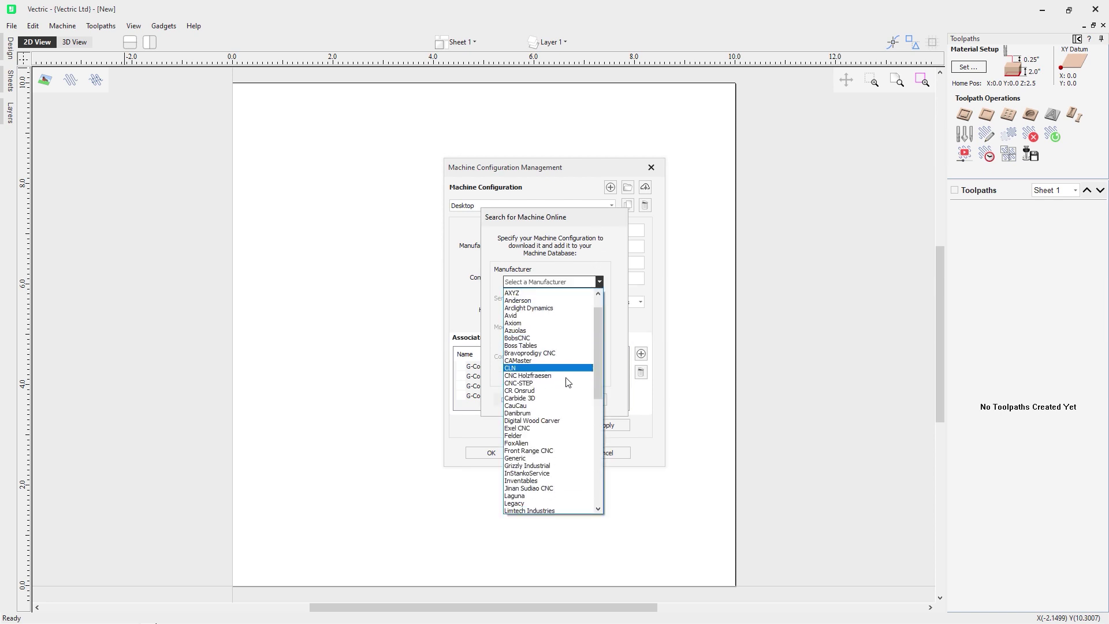
scroll(568, 376, "down", 1)
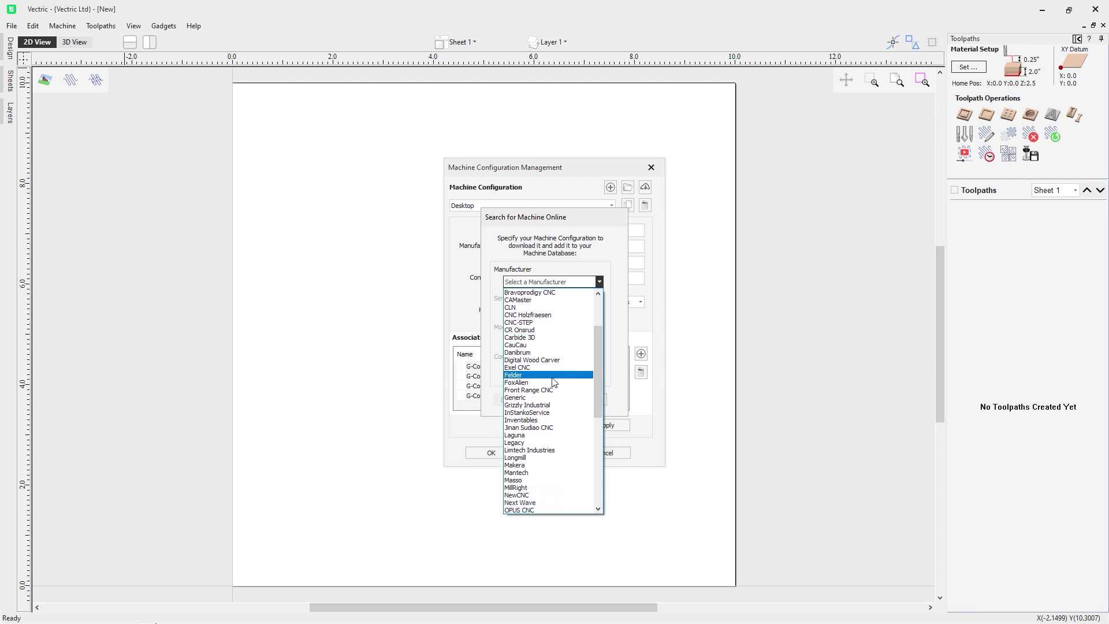
left_click(541, 376)
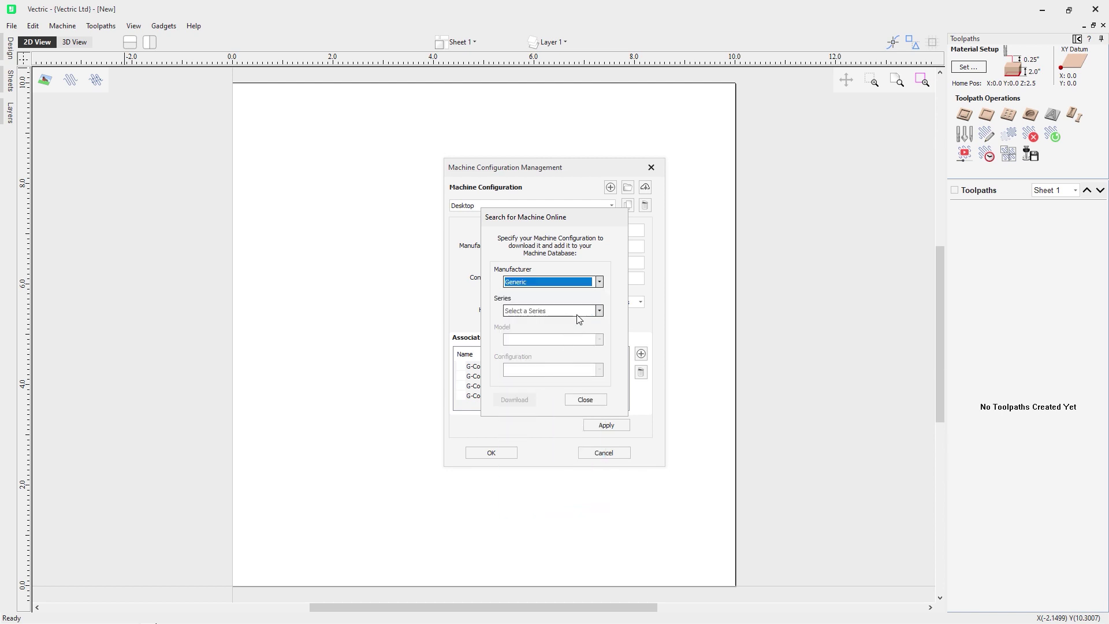
Step: Download and install the Default configuration of the Generic Large series 48x96 machine
left_click(578, 315)
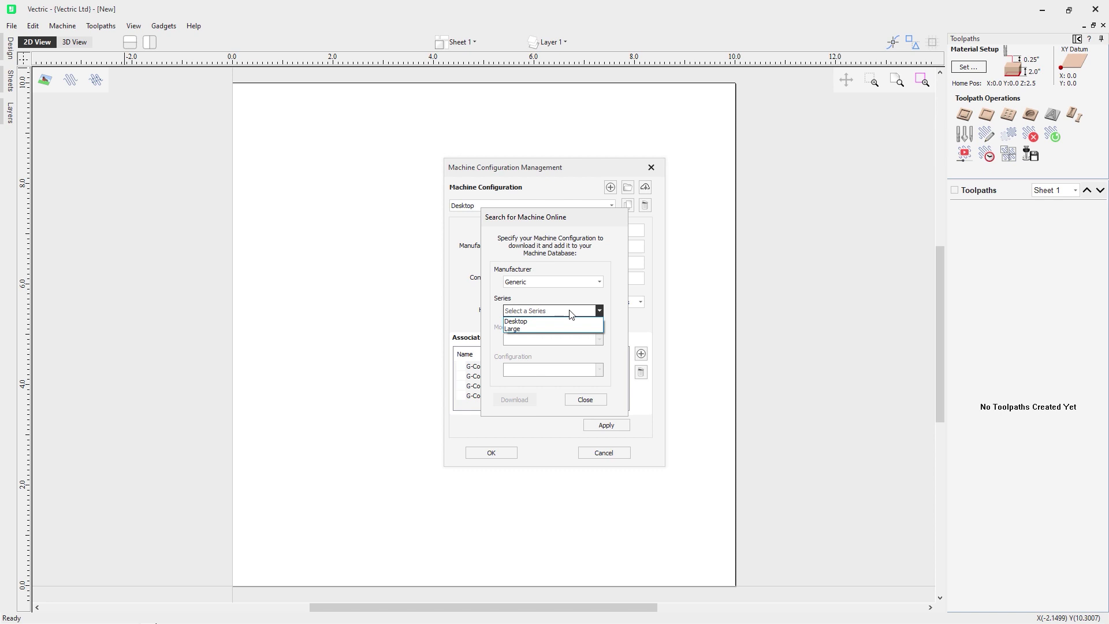
left_click(543, 329)
left_click(566, 341)
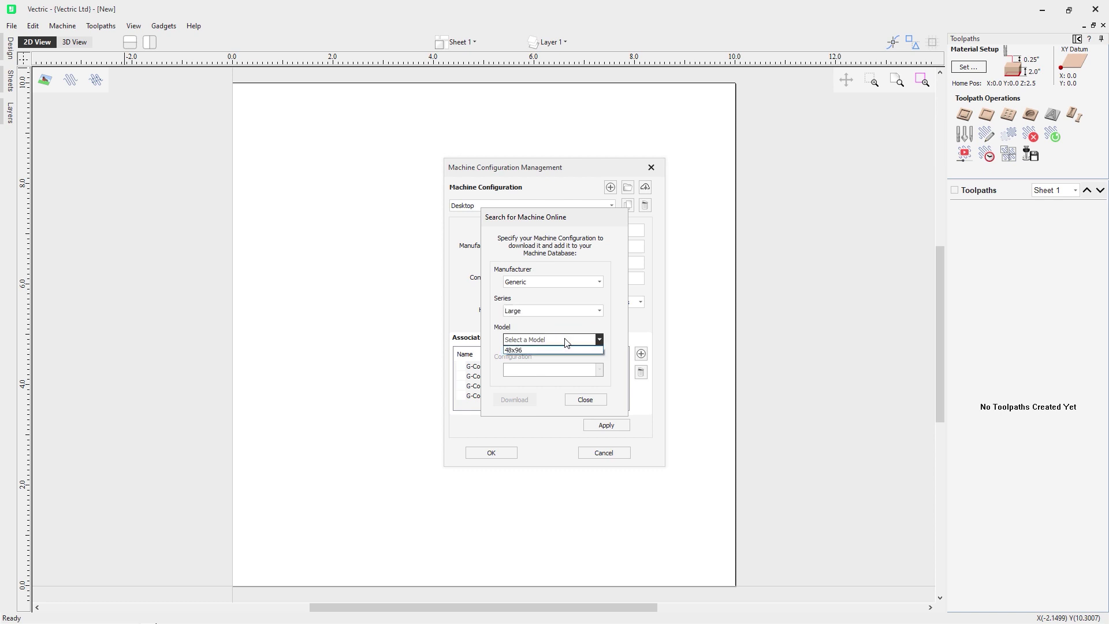
left_click(536, 351)
left_click(576, 373)
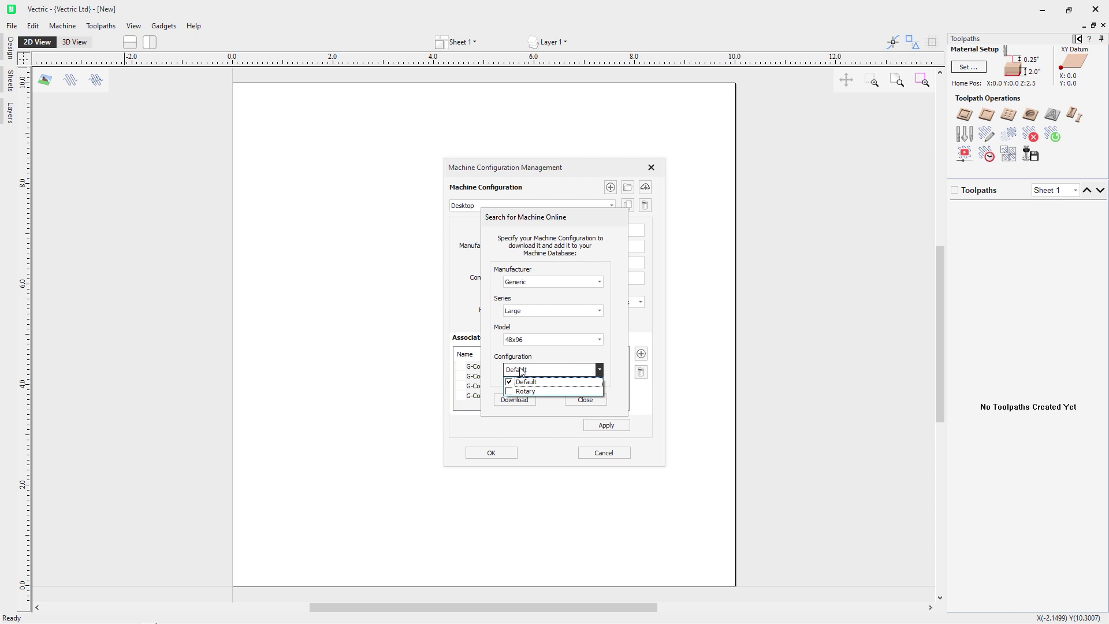
left_click(558, 358)
left_click(526, 401)
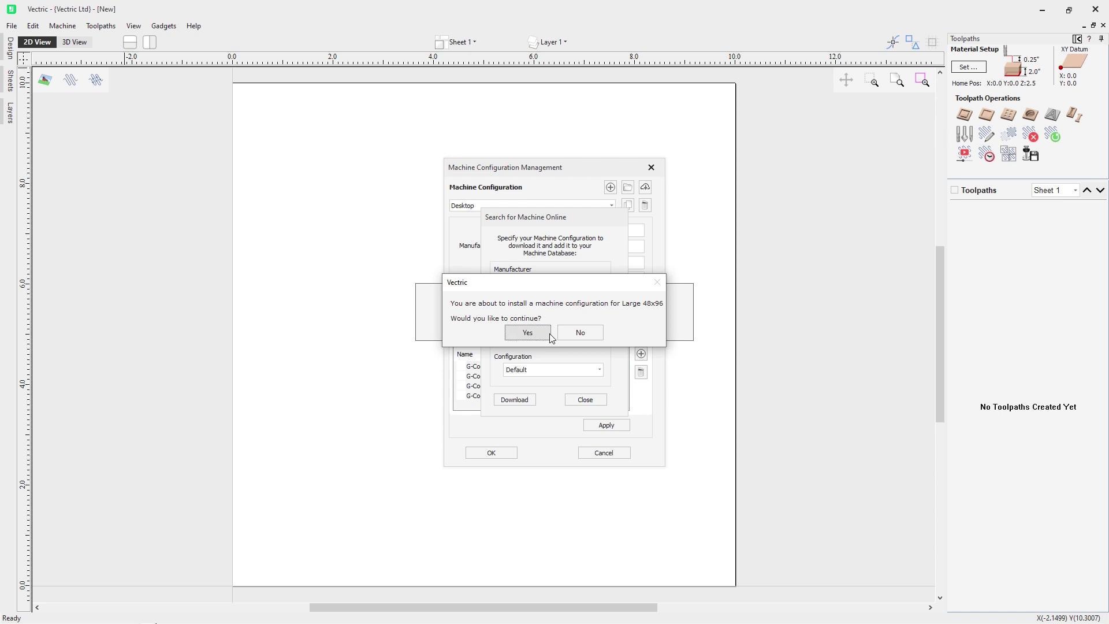
left_click(527, 332)
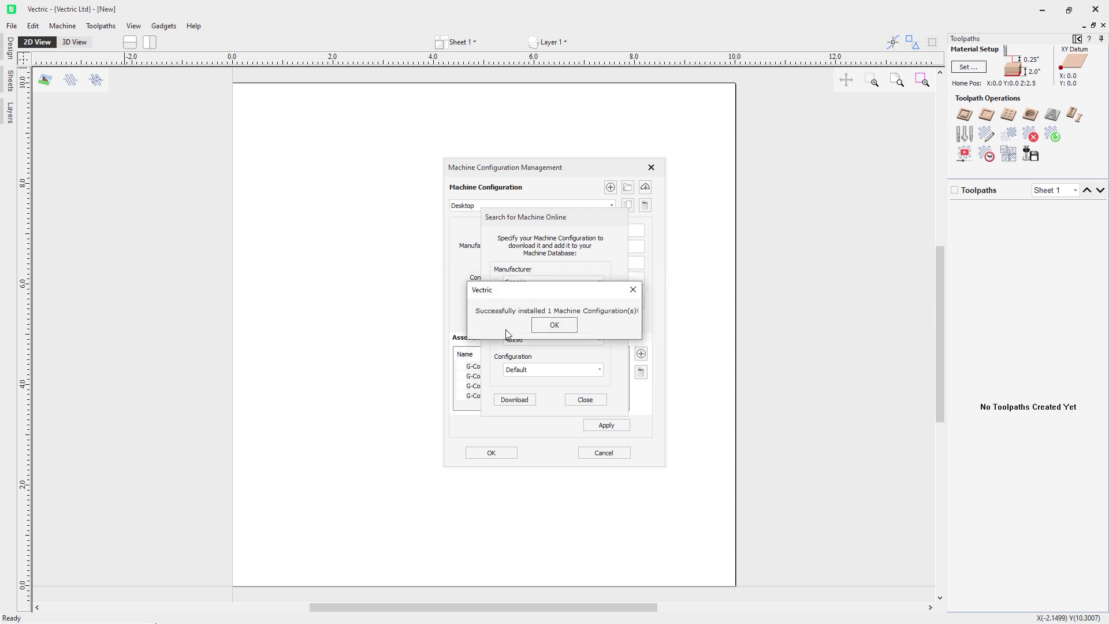
left_click(553, 326)
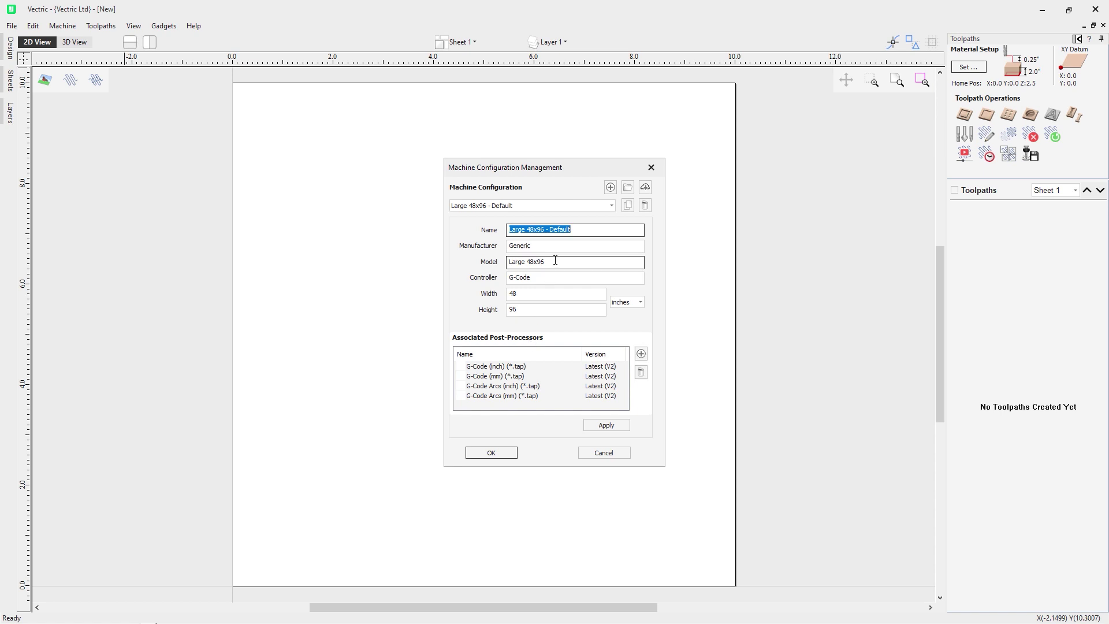
Step: Review the manufacturer, model, controller, width and height of the Large 48x96 - Default configuration, and apply and accept it
left_click(569, 245)
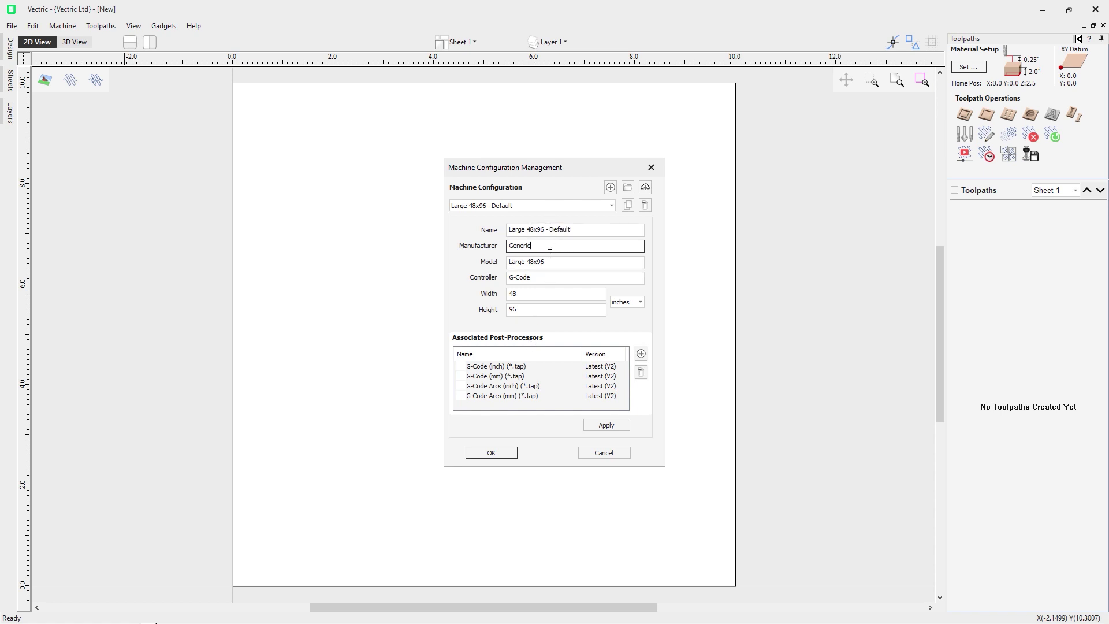
left_click(552, 261)
left_click(545, 278)
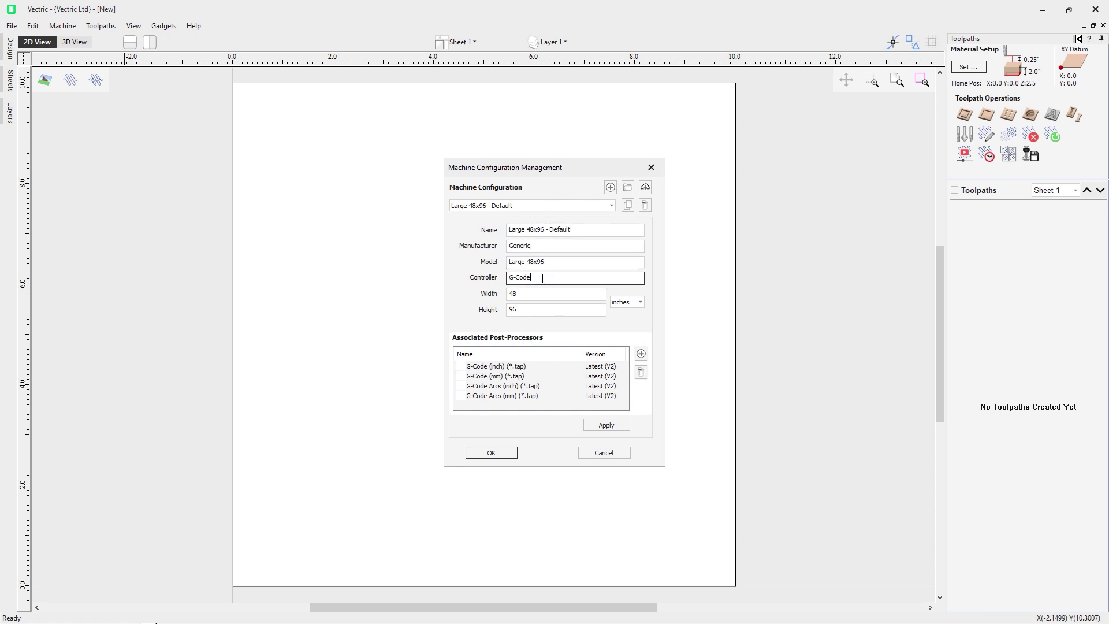
left_click(552, 295)
left_click(560, 310)
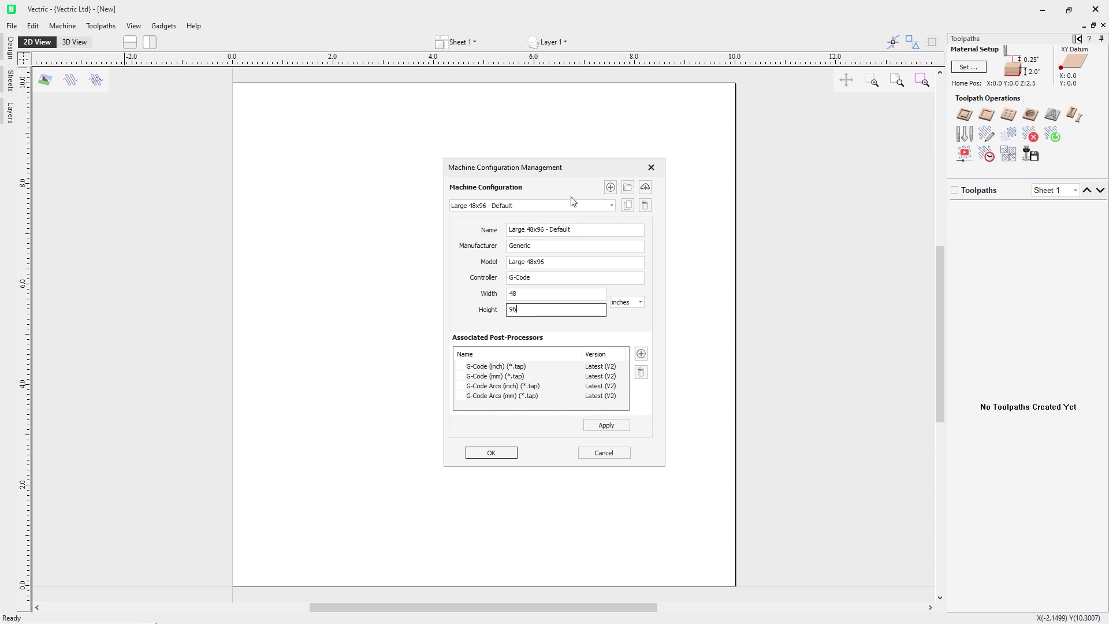
left_click(606, 425)
left_click(497, 452)
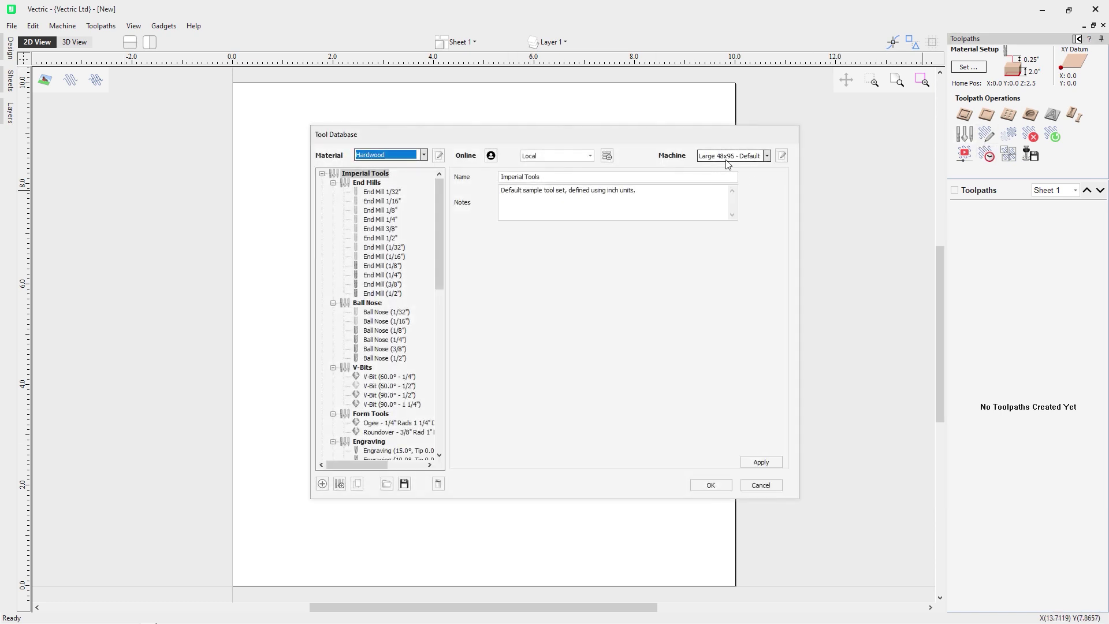
Step: Examine the hardwood end mill and ball nose settings for Large 48x96 - Default in the Tool Database, and close it
left_click(398, 275)
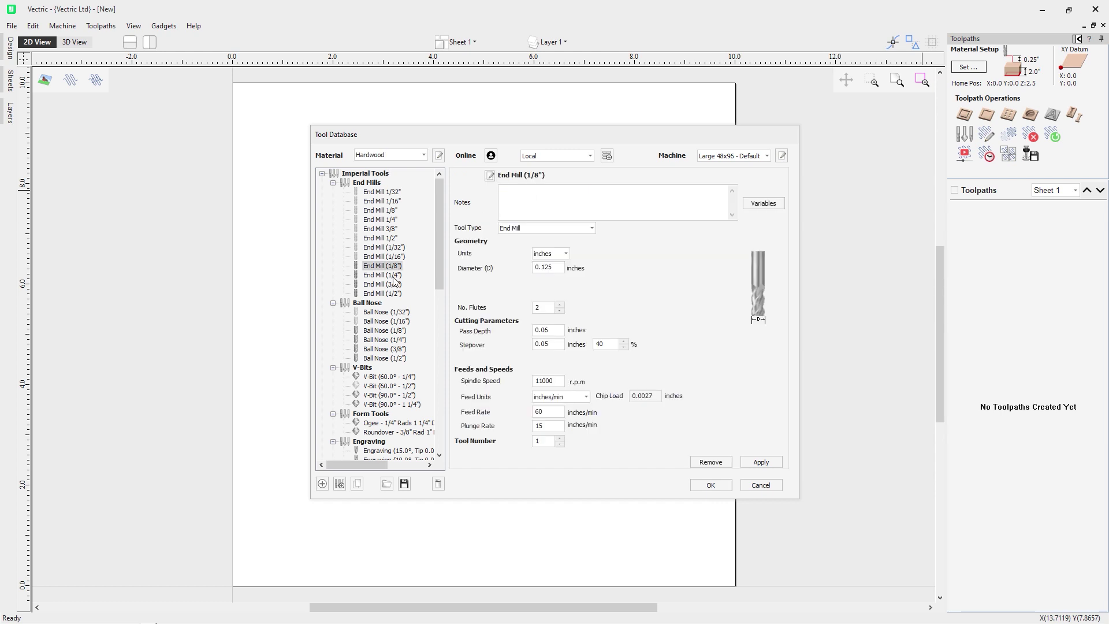
left_click(392, 294)
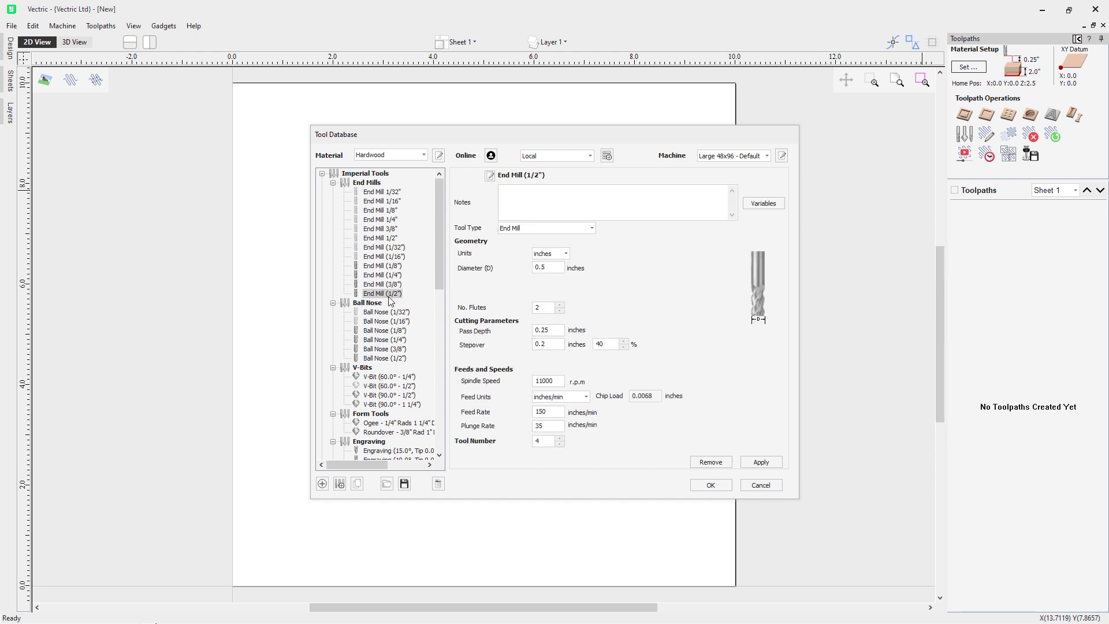
left_click(386, 339)
left_click(389, 348)
left_click(393, 358)
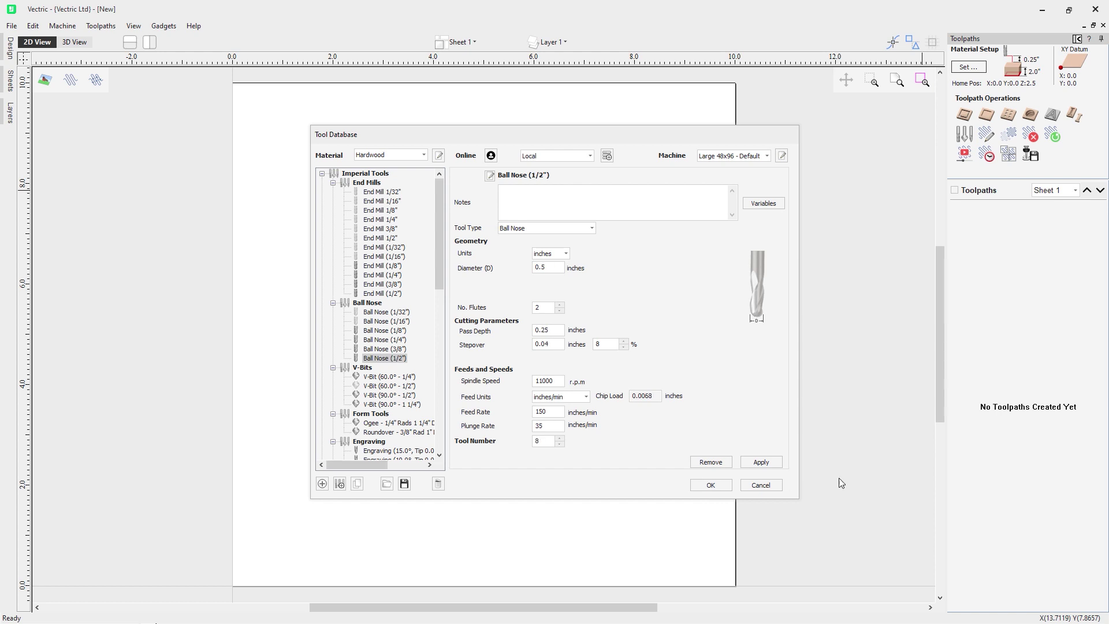
left_click(760, 486)
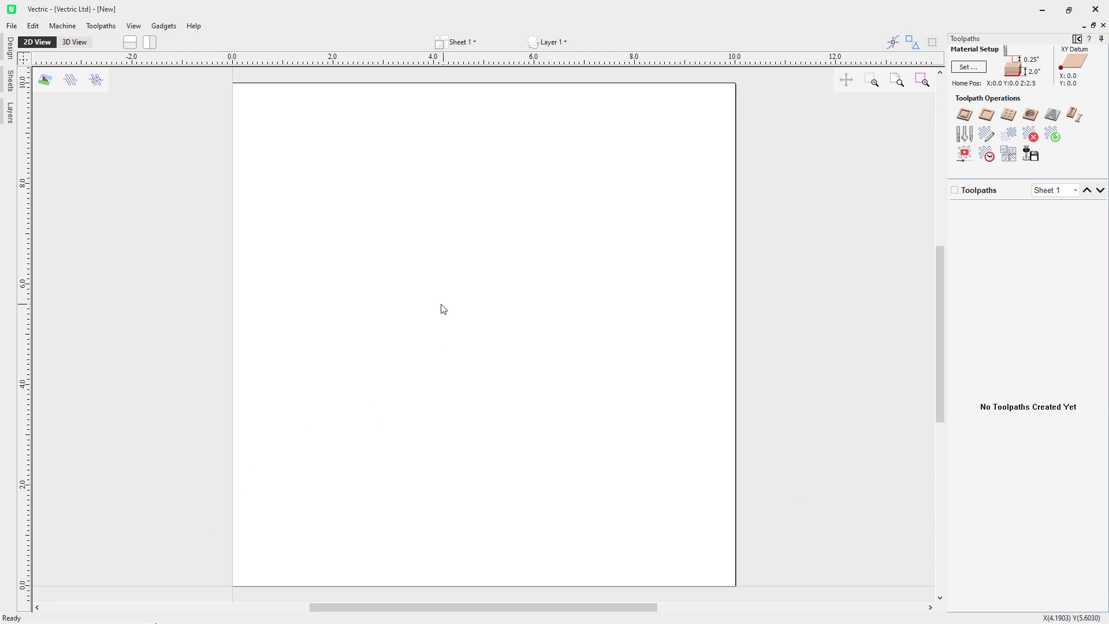
Step: Add a blank new machine configuration, delete it again and close the machine configuration management
left_click(70, 27)
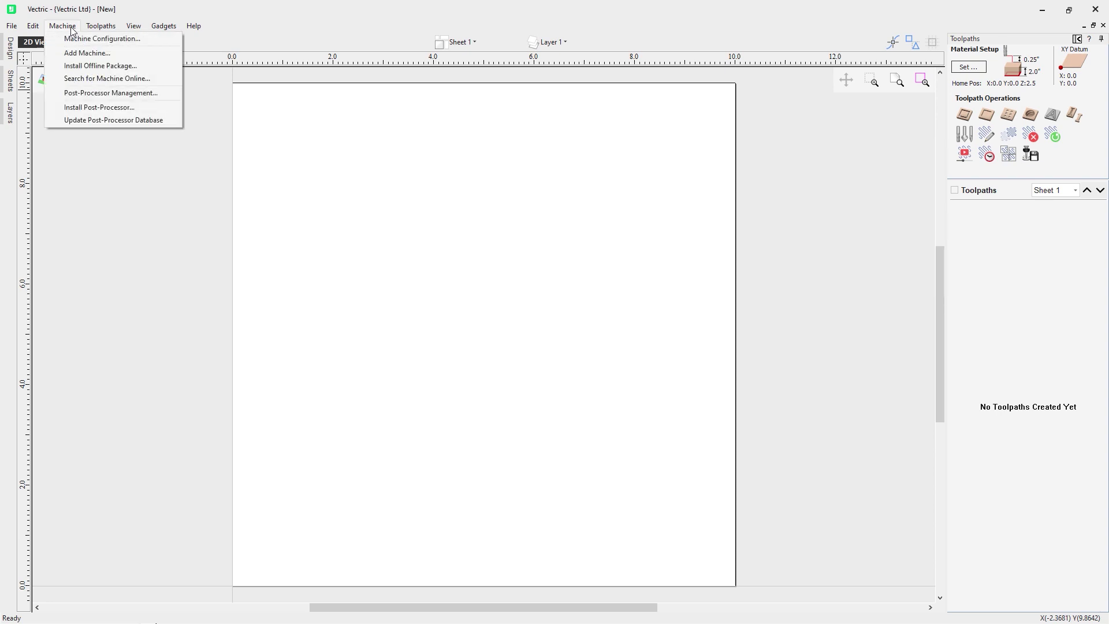
left_click(99, 53)
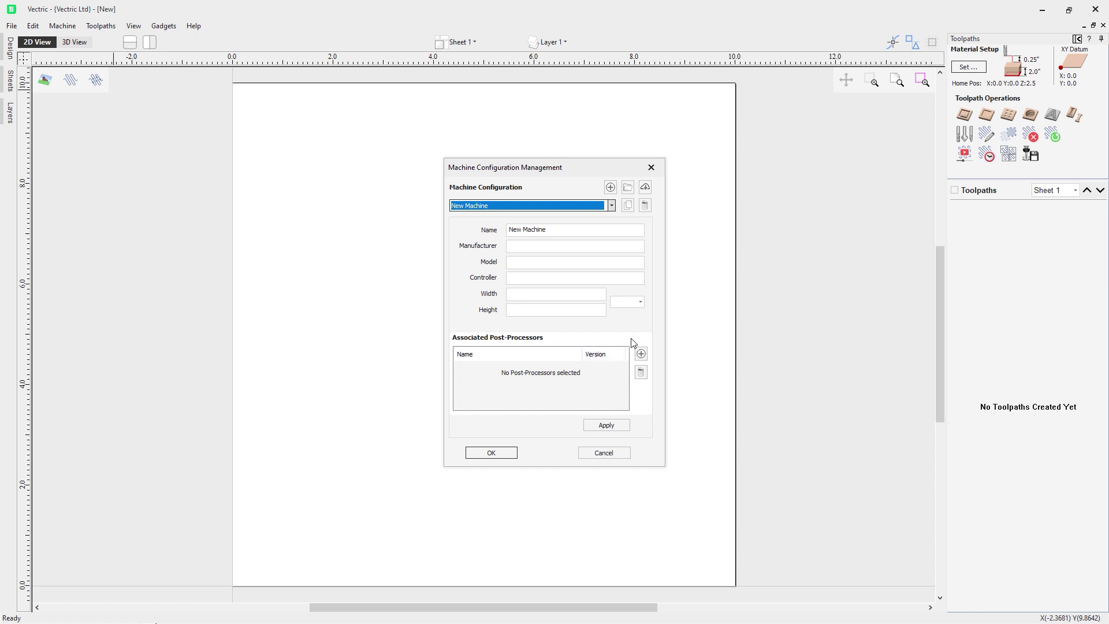
left_click(647, 206)
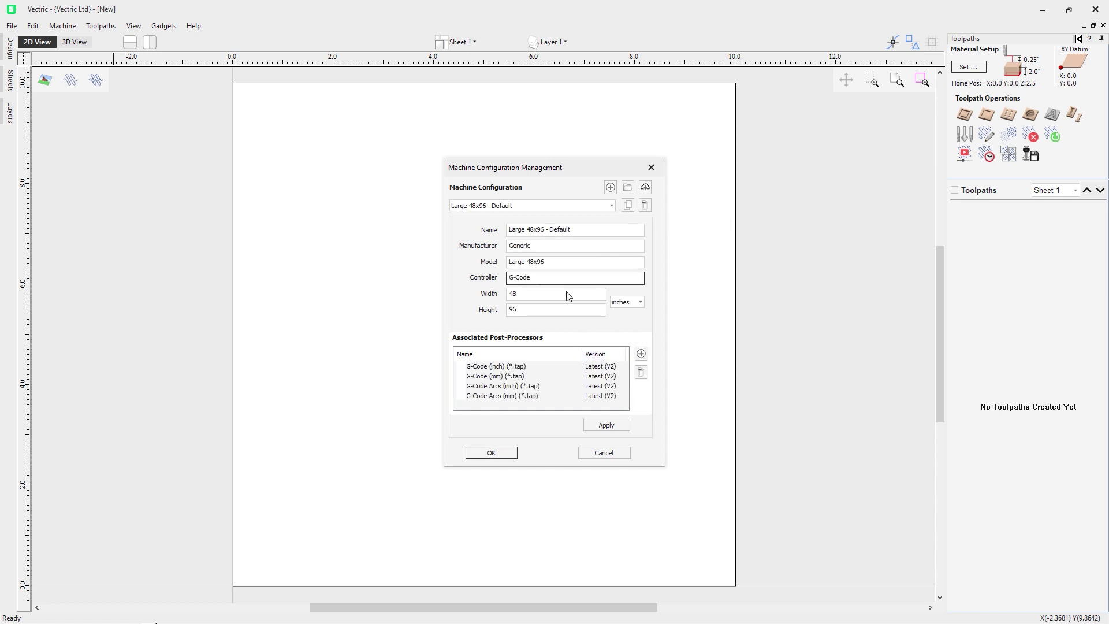
left_click(482, 453)
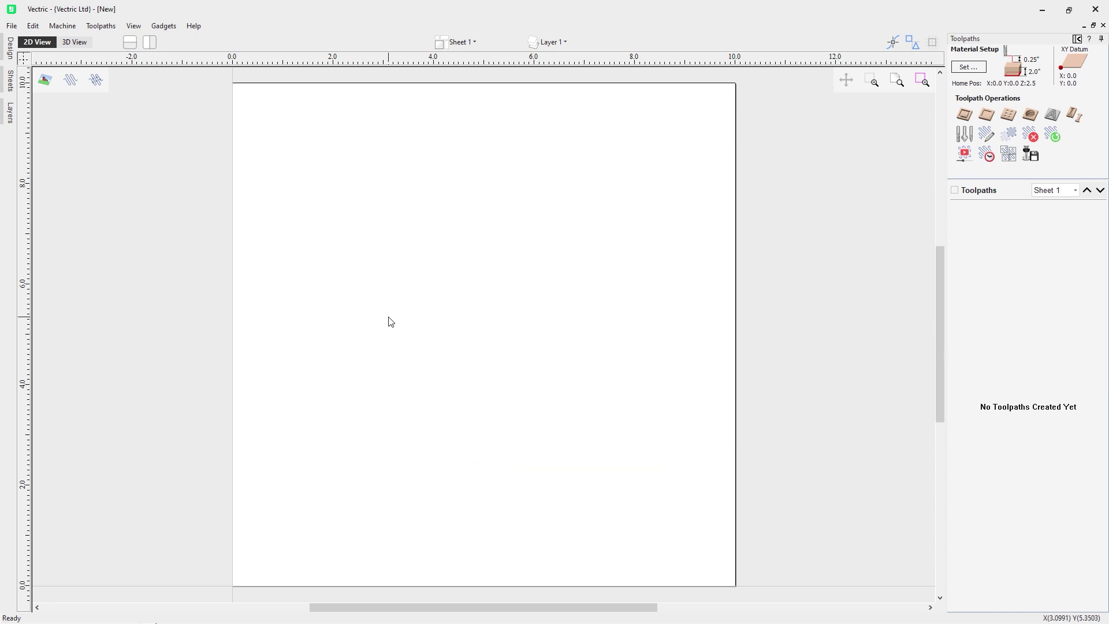
Step: View the offline machine packages available in the Downloads folder and leave without installing one
left_click(64, 27)
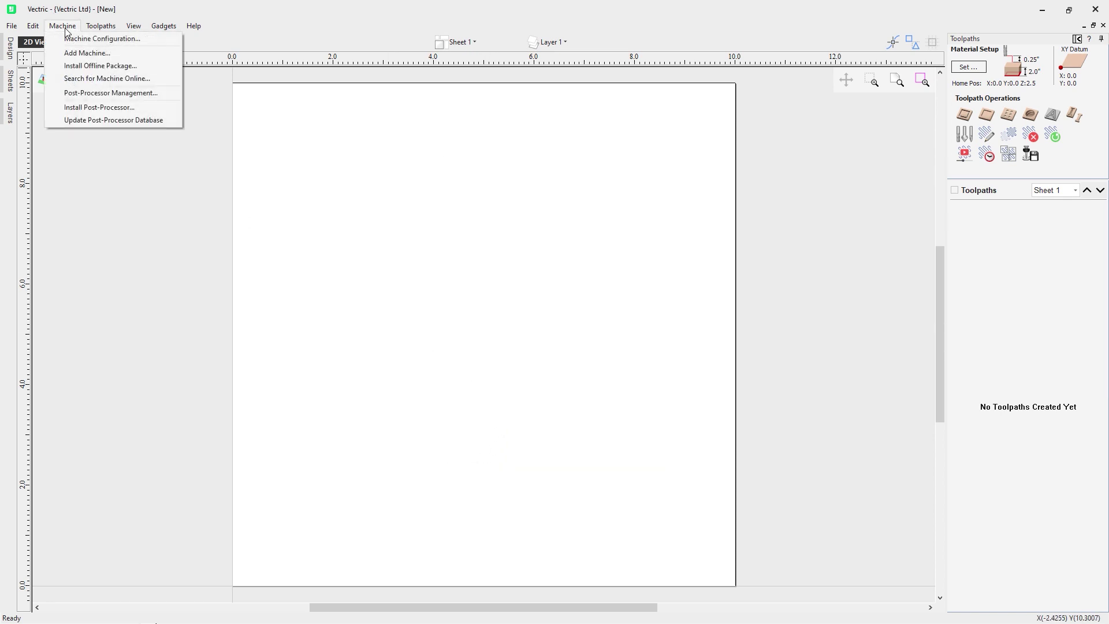
left_click(100, 66)
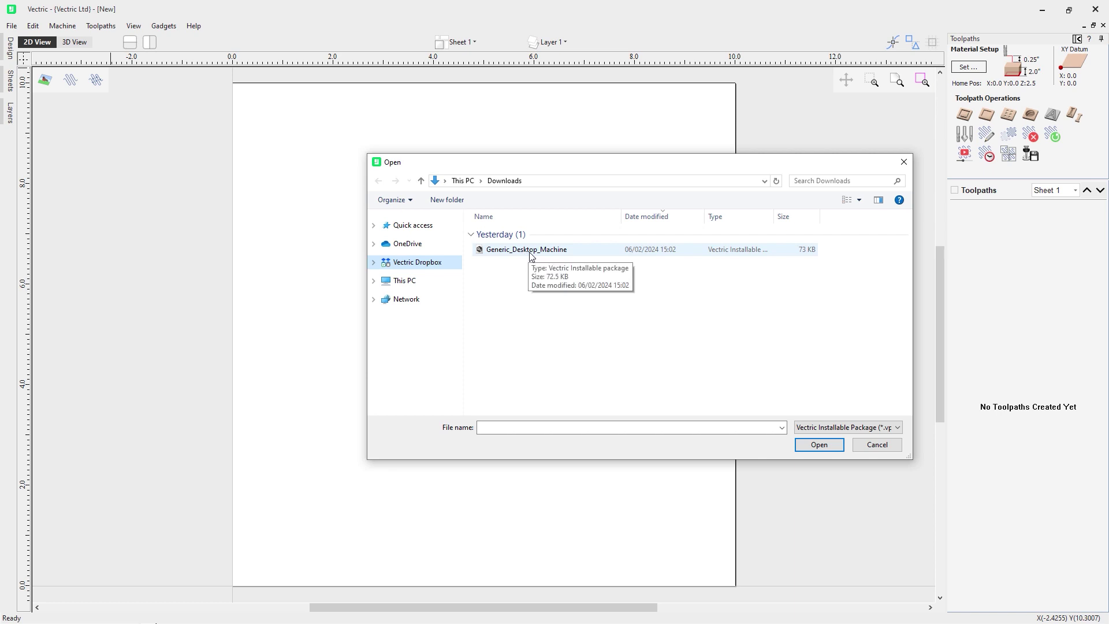
left_click(877, 445)
Step: Look through the list of available post-processors in Post-Processor Management and close it
left_click(62, 26)
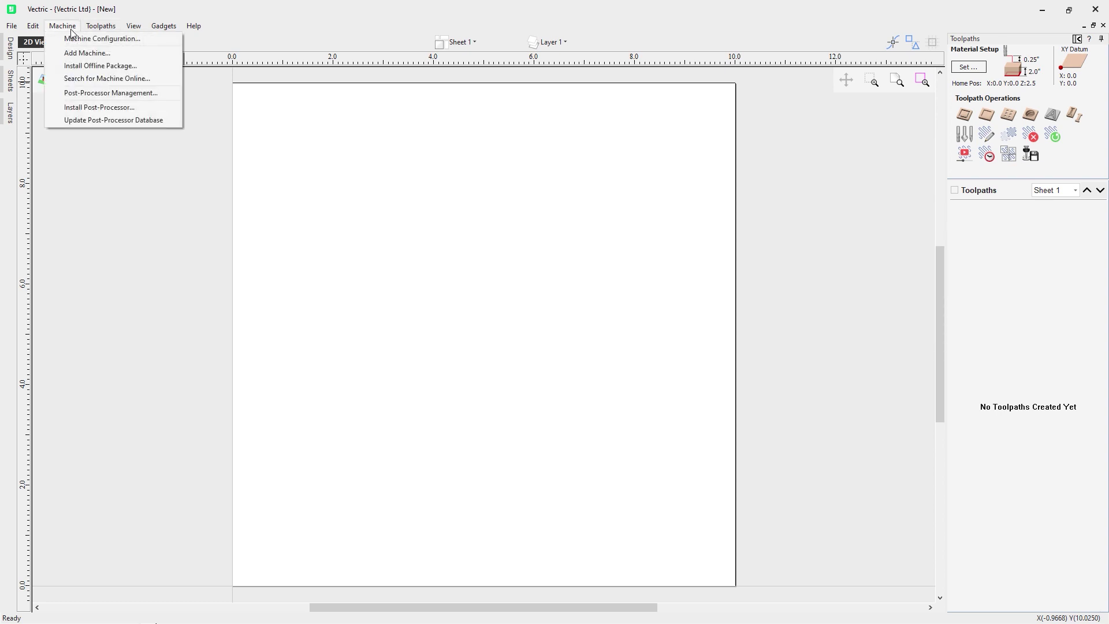
left_click(115, 93)
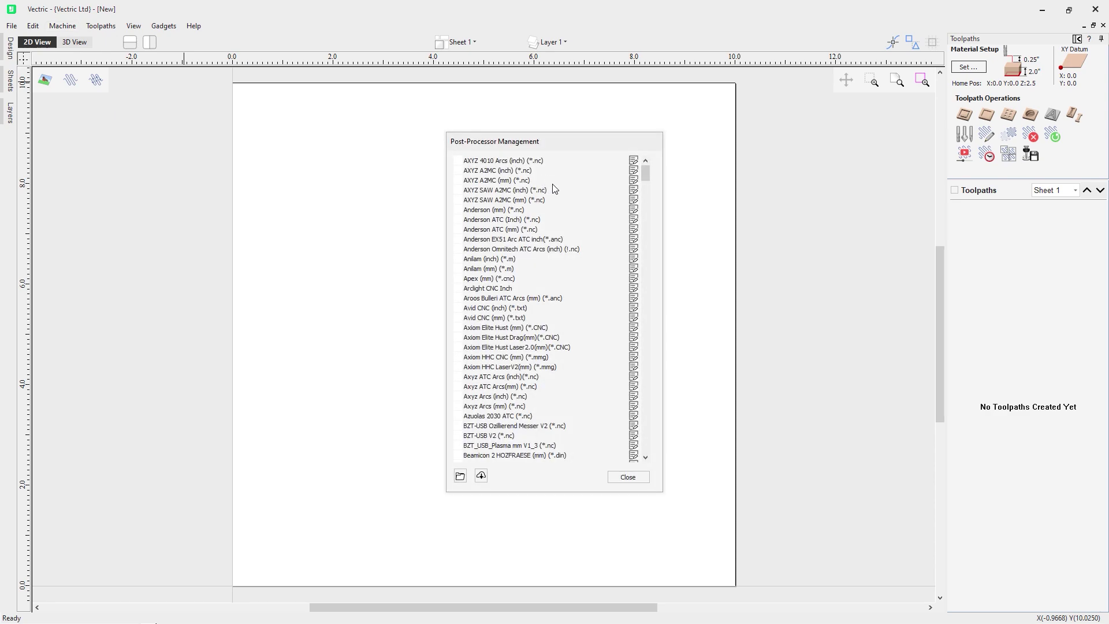
left_click_drag(646, 175, 649, 148)
left_click(627, 477)
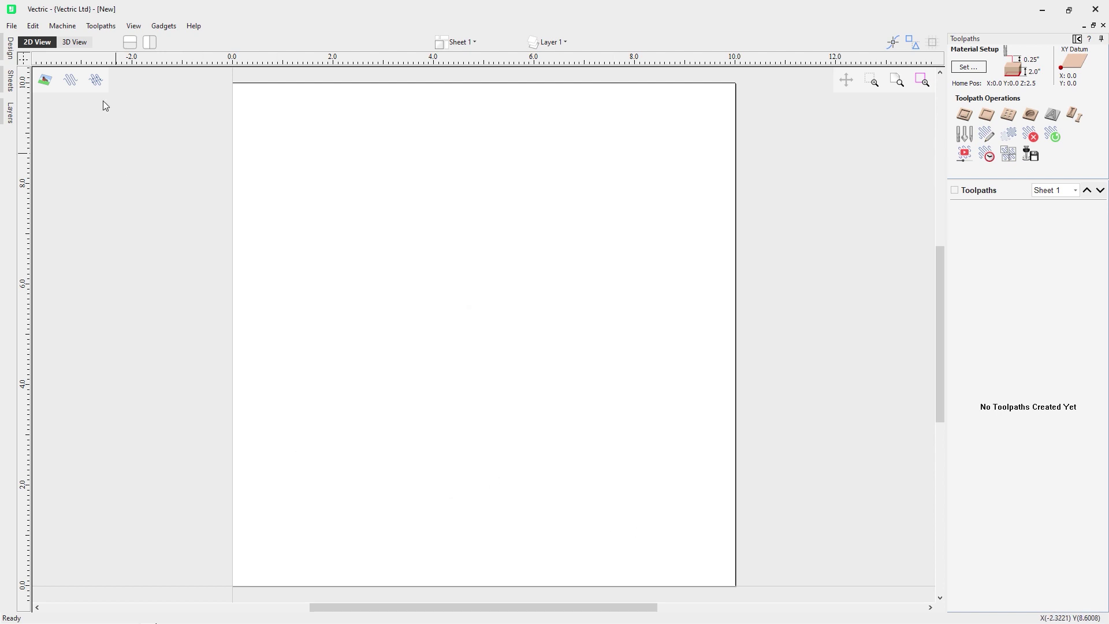
Step: View the file selection for installing a custom post-processor and leave without choosing a file
left_click(70, 27)
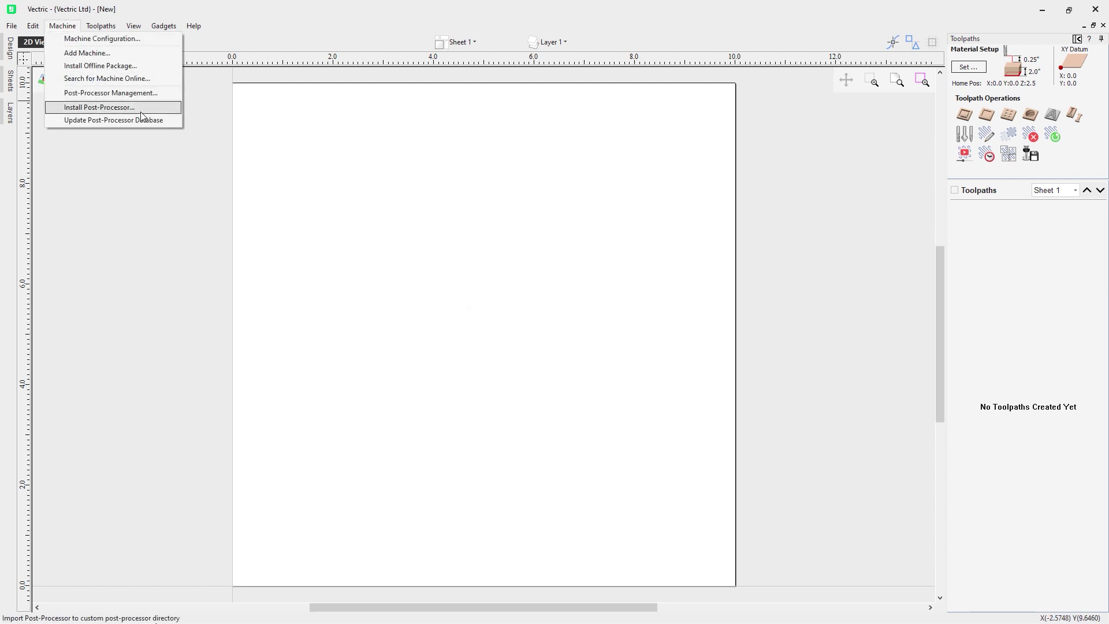
left_click(99, 107)
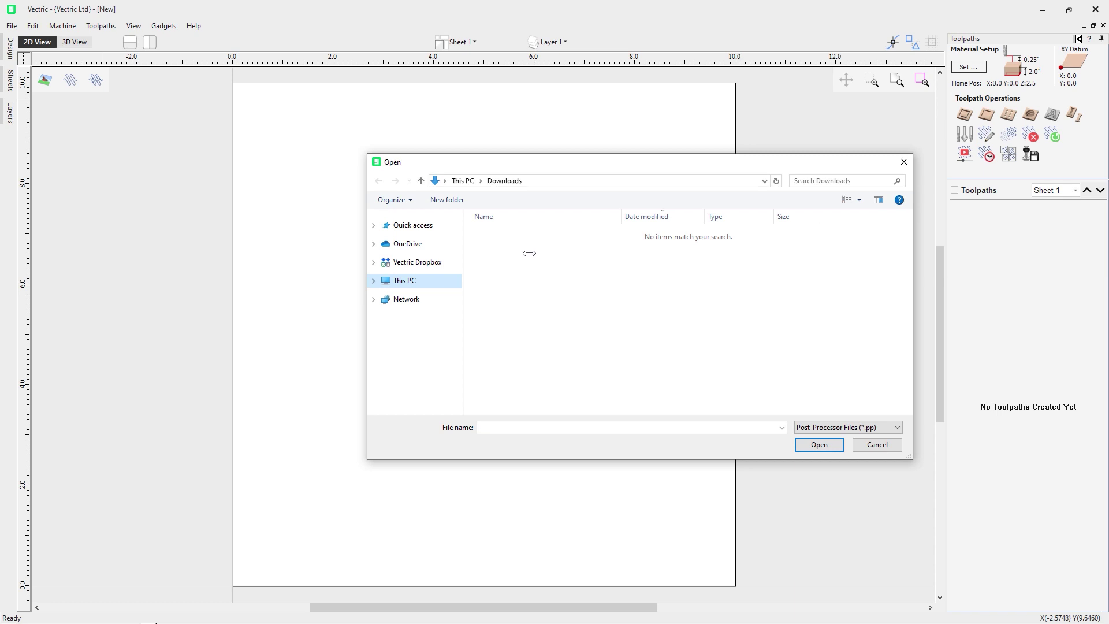
left_click(877, 445)
Step: Update the post-processor database and dismiss the resulting message
left_click(63, 26)
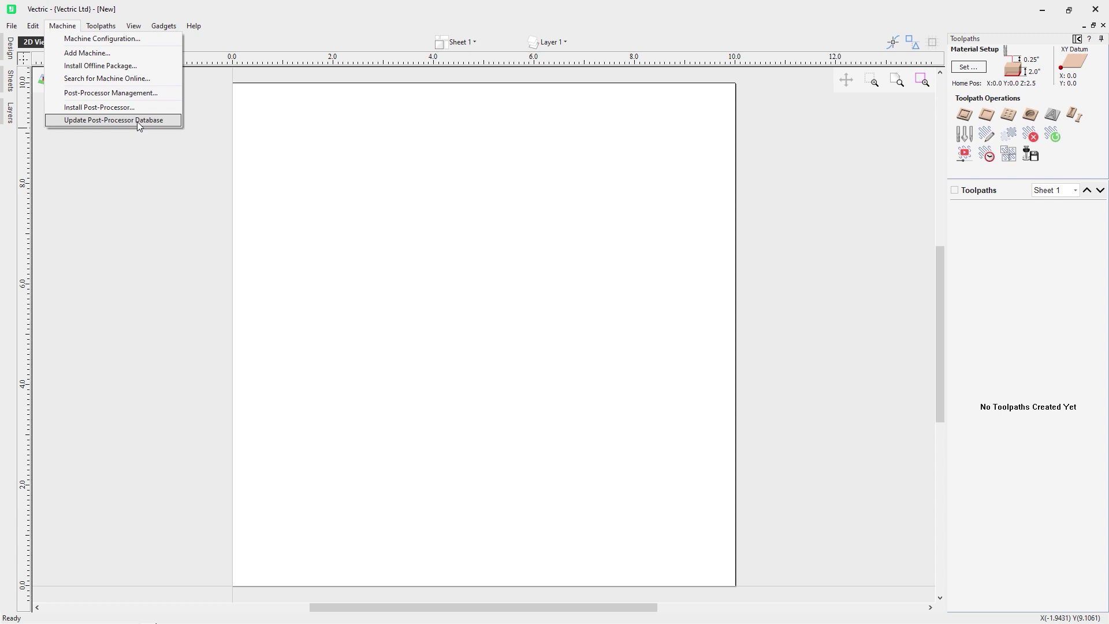
left_click(136, 121)
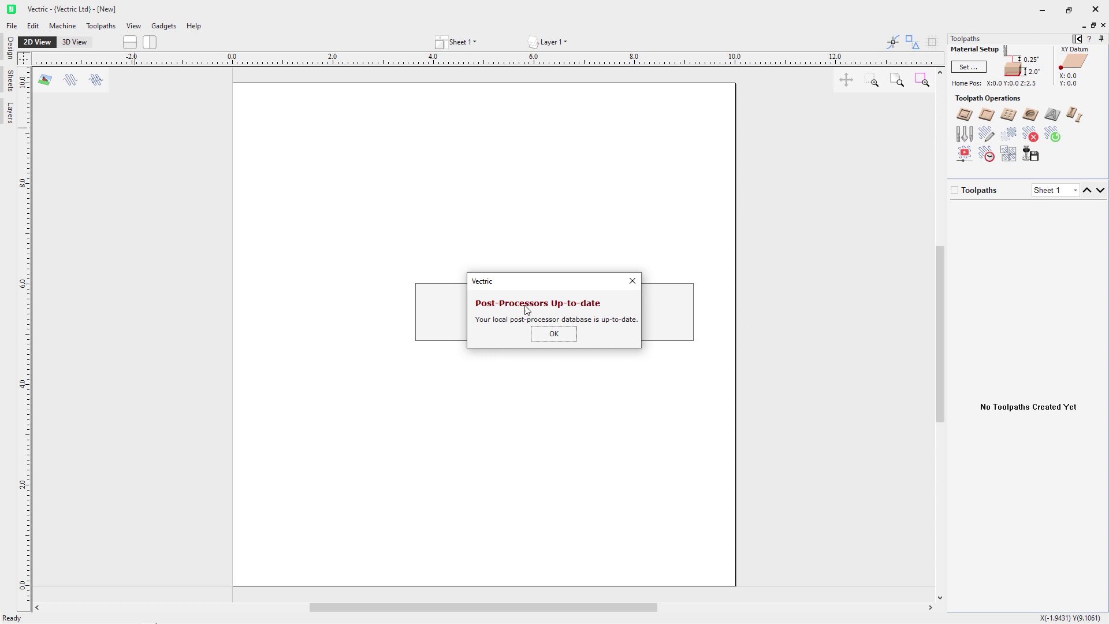
left_click(553, 335)
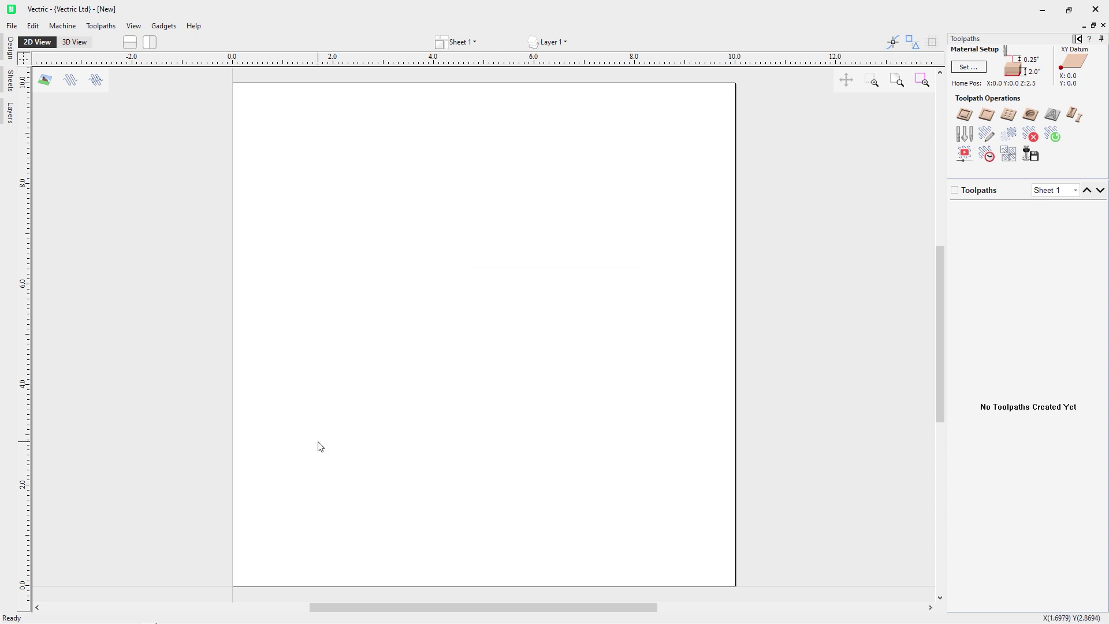